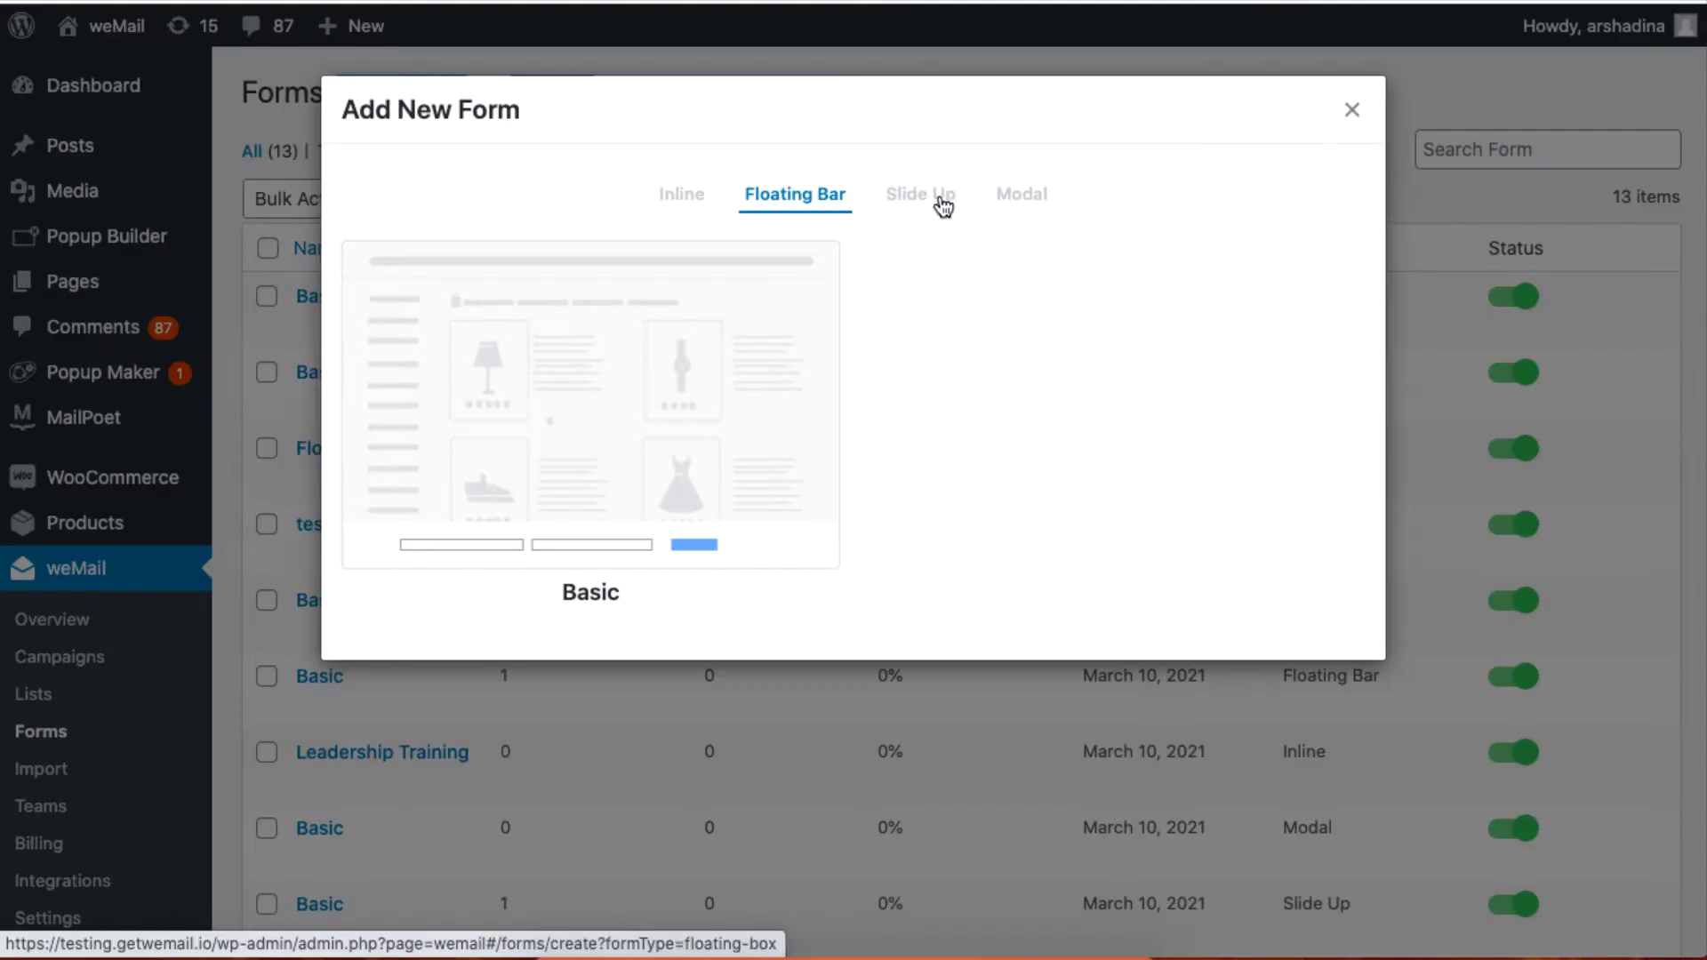
Browse the Slide Up and Modal form templates and preview the modal form opened by the Subscribe button on the site page
left_click(944, 208)
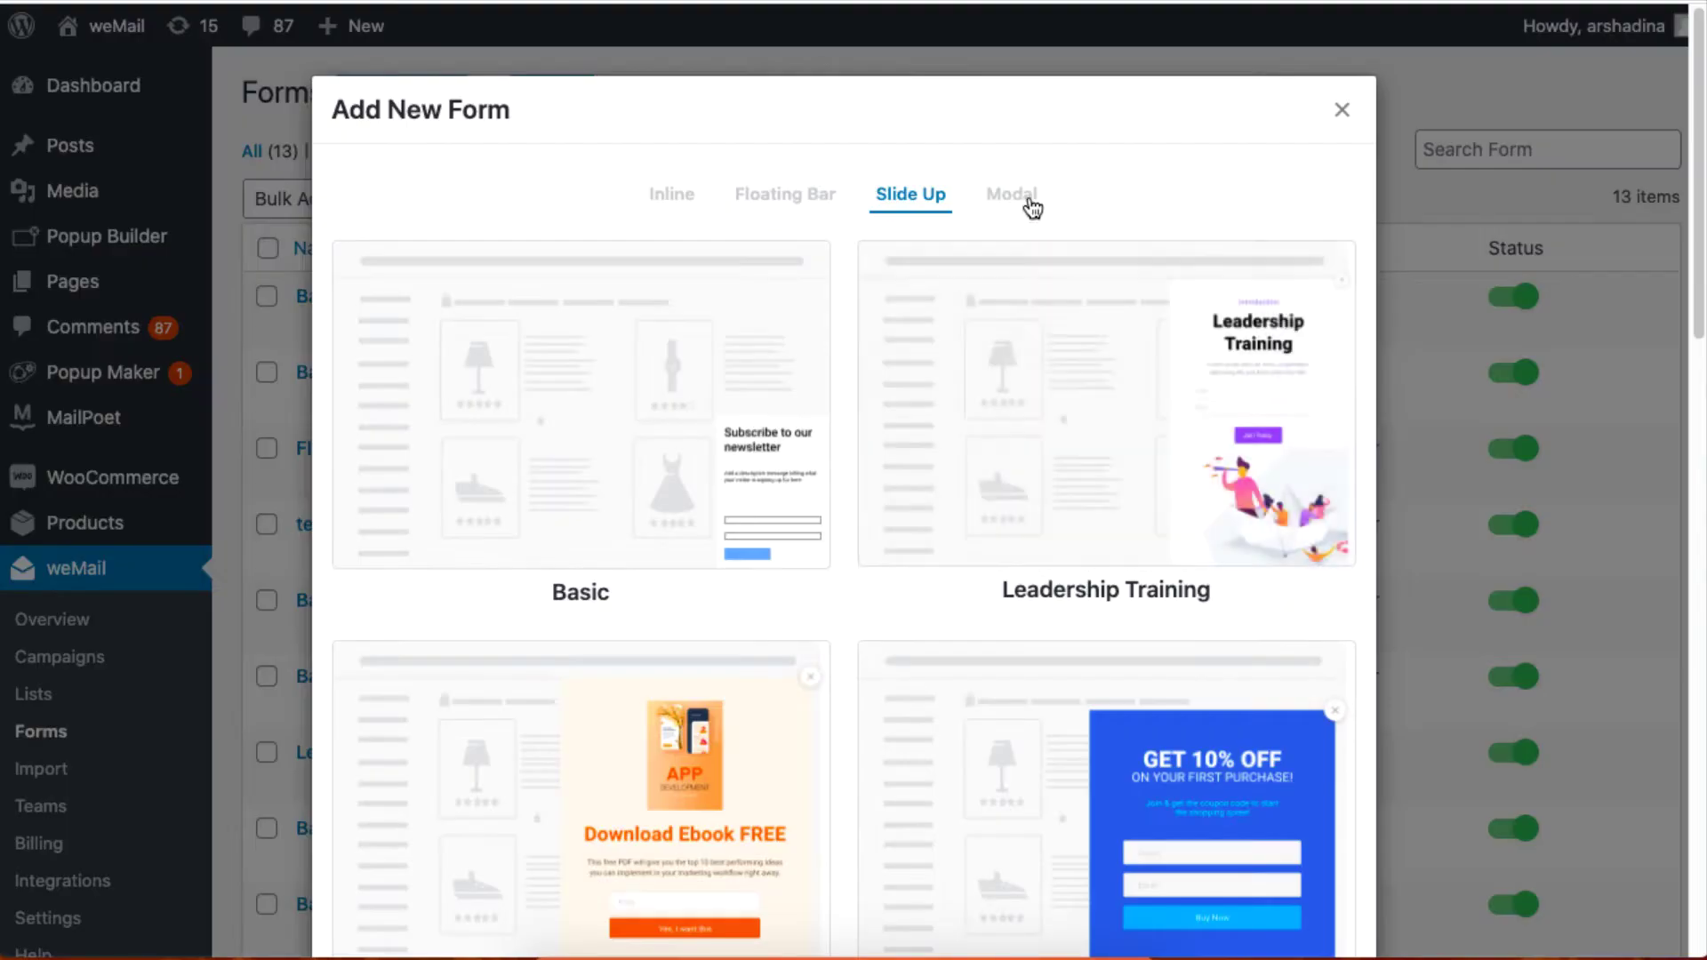
left_click(1028, 208)
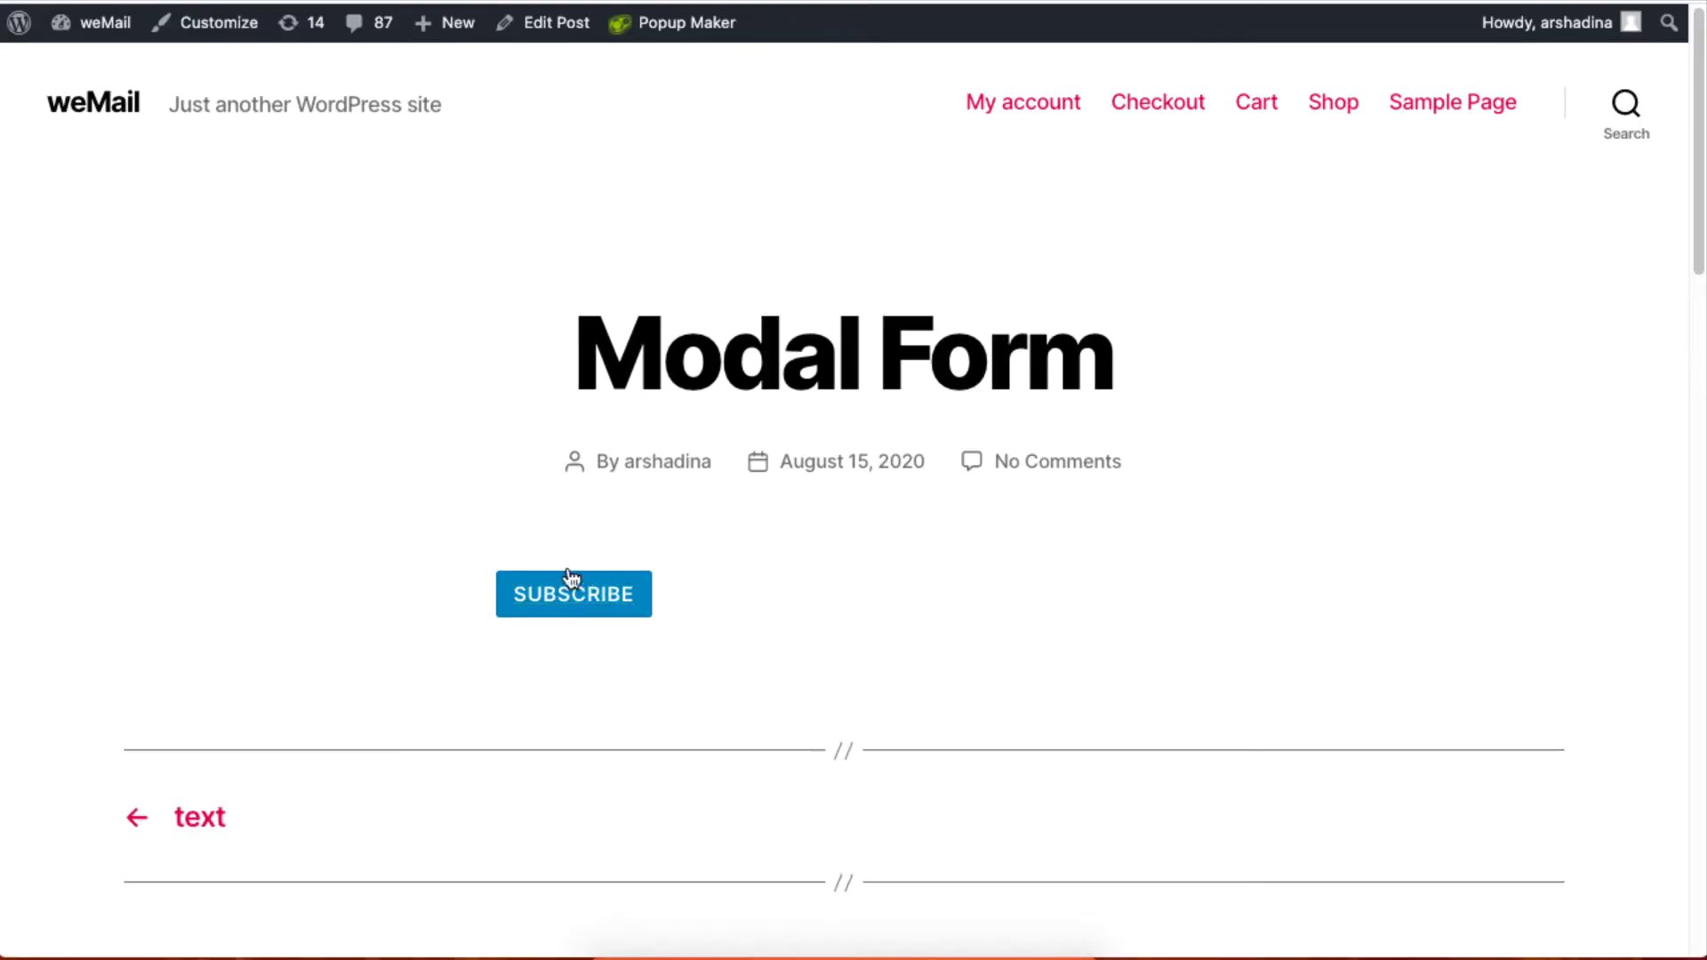
left_click(626, 603)
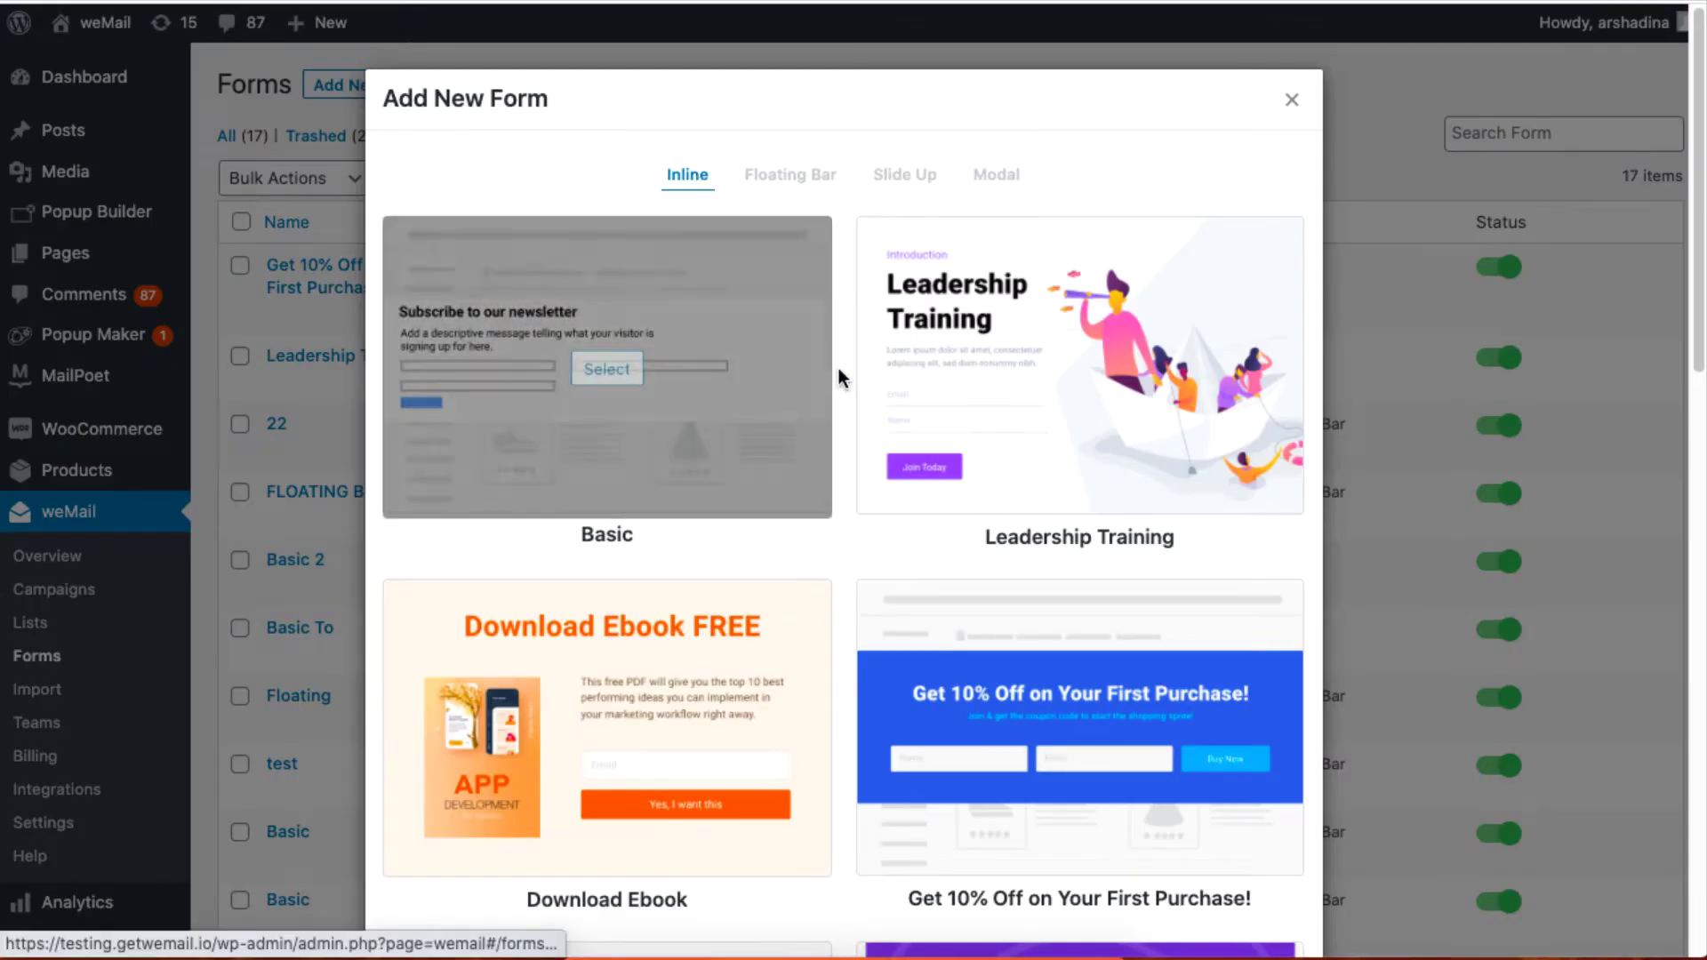
Create an inline form from the Leadership Training template, keeping that name and adding it to the API TEST list
mouse_move(1039, 392)
left_click(1073, 370)
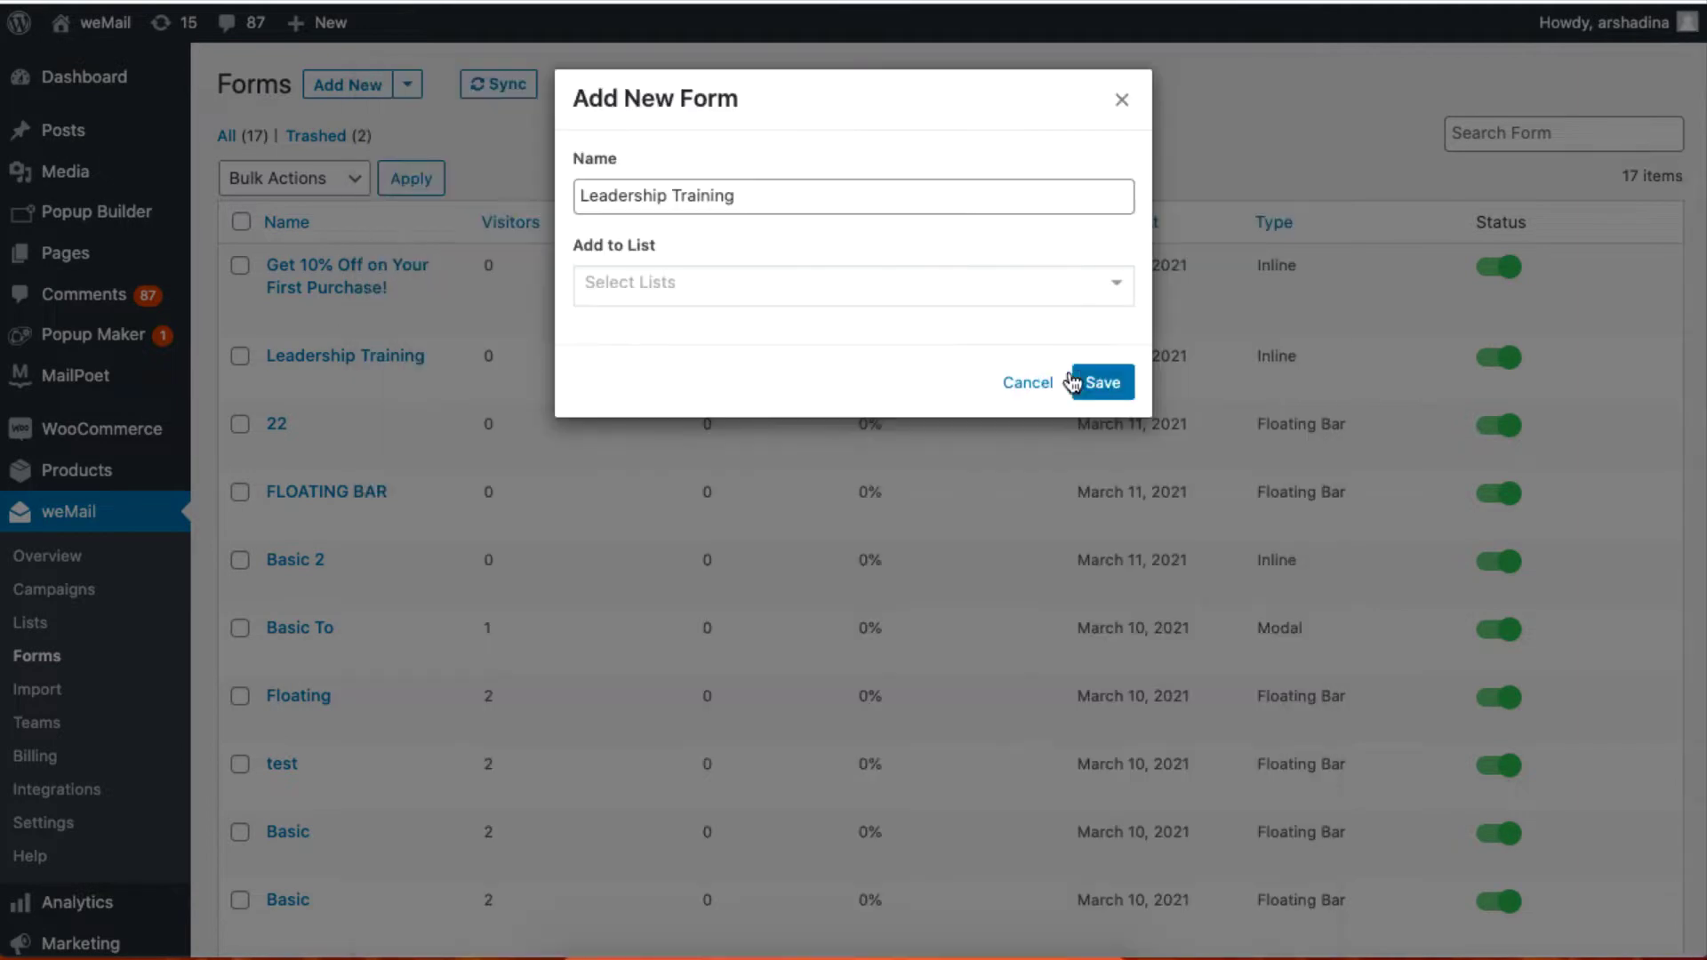
left_click(788, 206)
left_click_drag(774, 197, 674, 195)
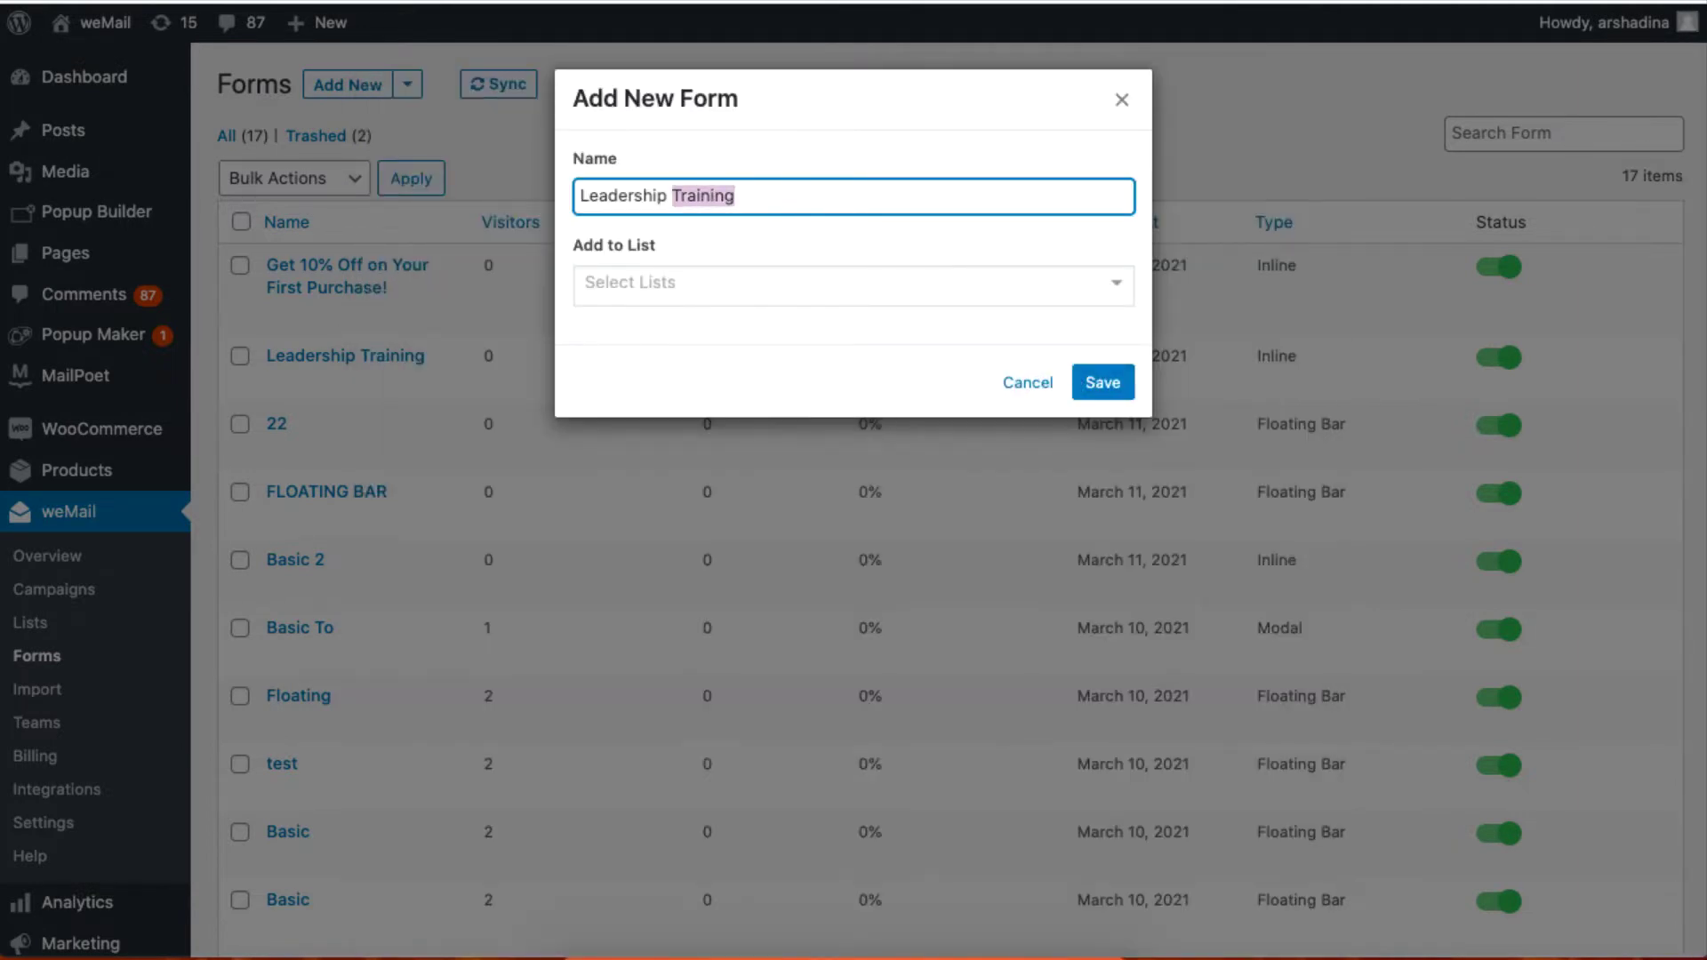
key("BackSpace")
key("ctrl+z")
left_click(786, 200)
left_click(788, 278)
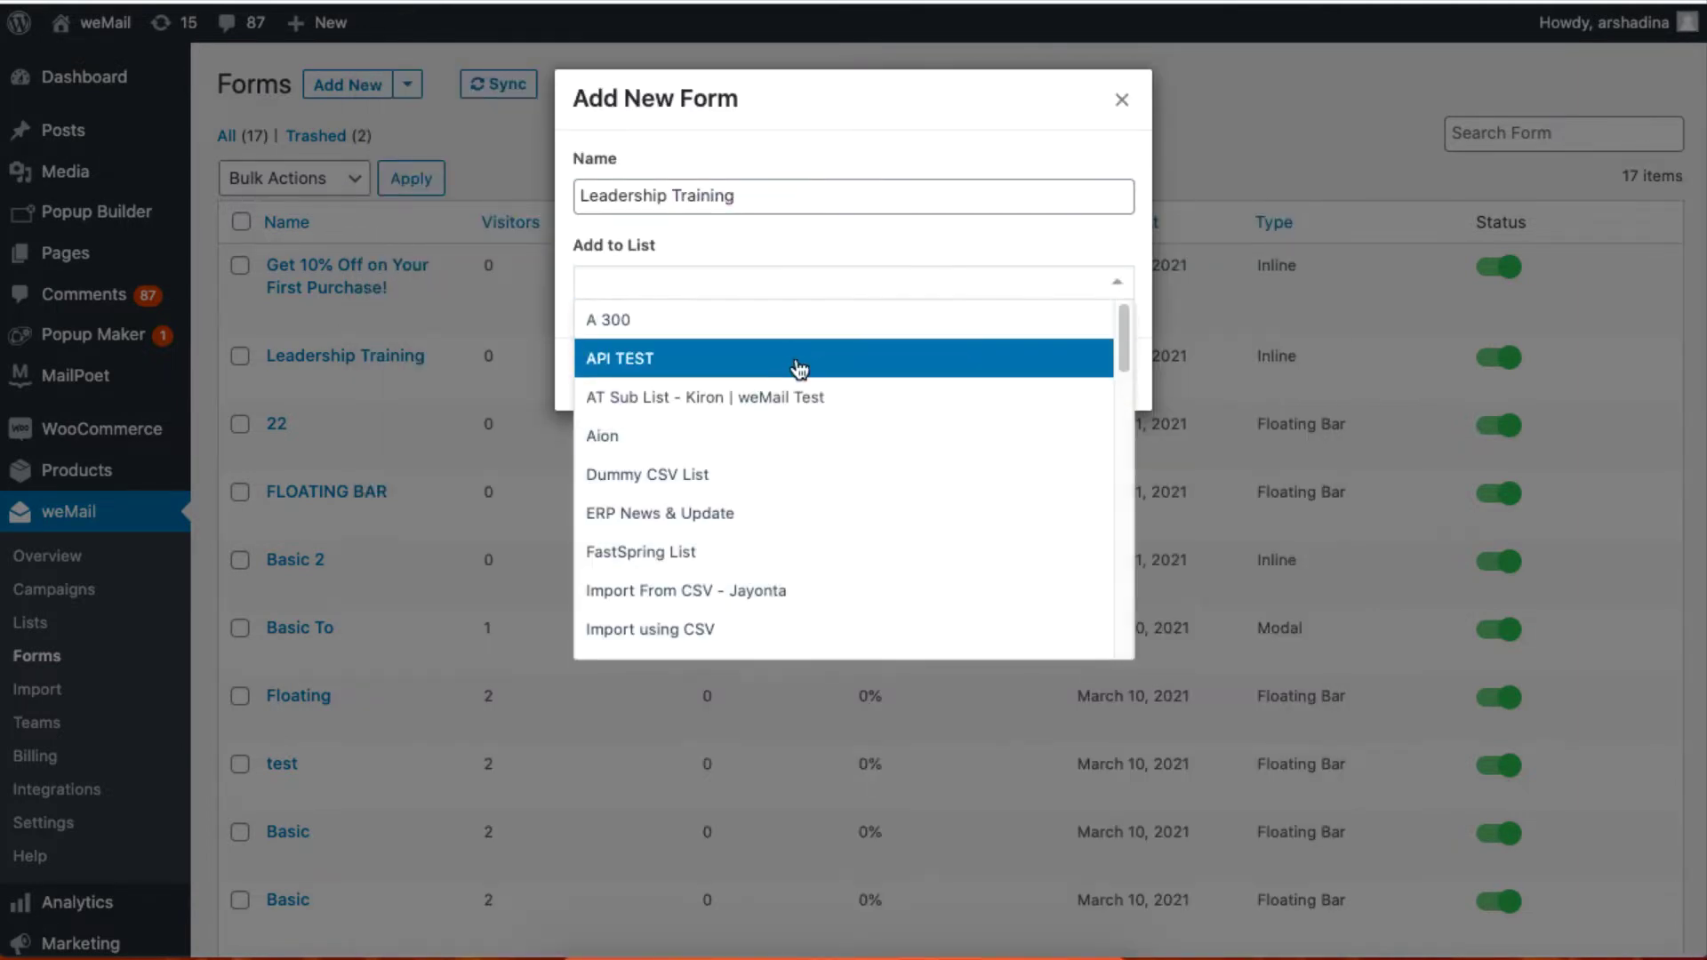
left_click(800, 368)
left_click(1127, 384)
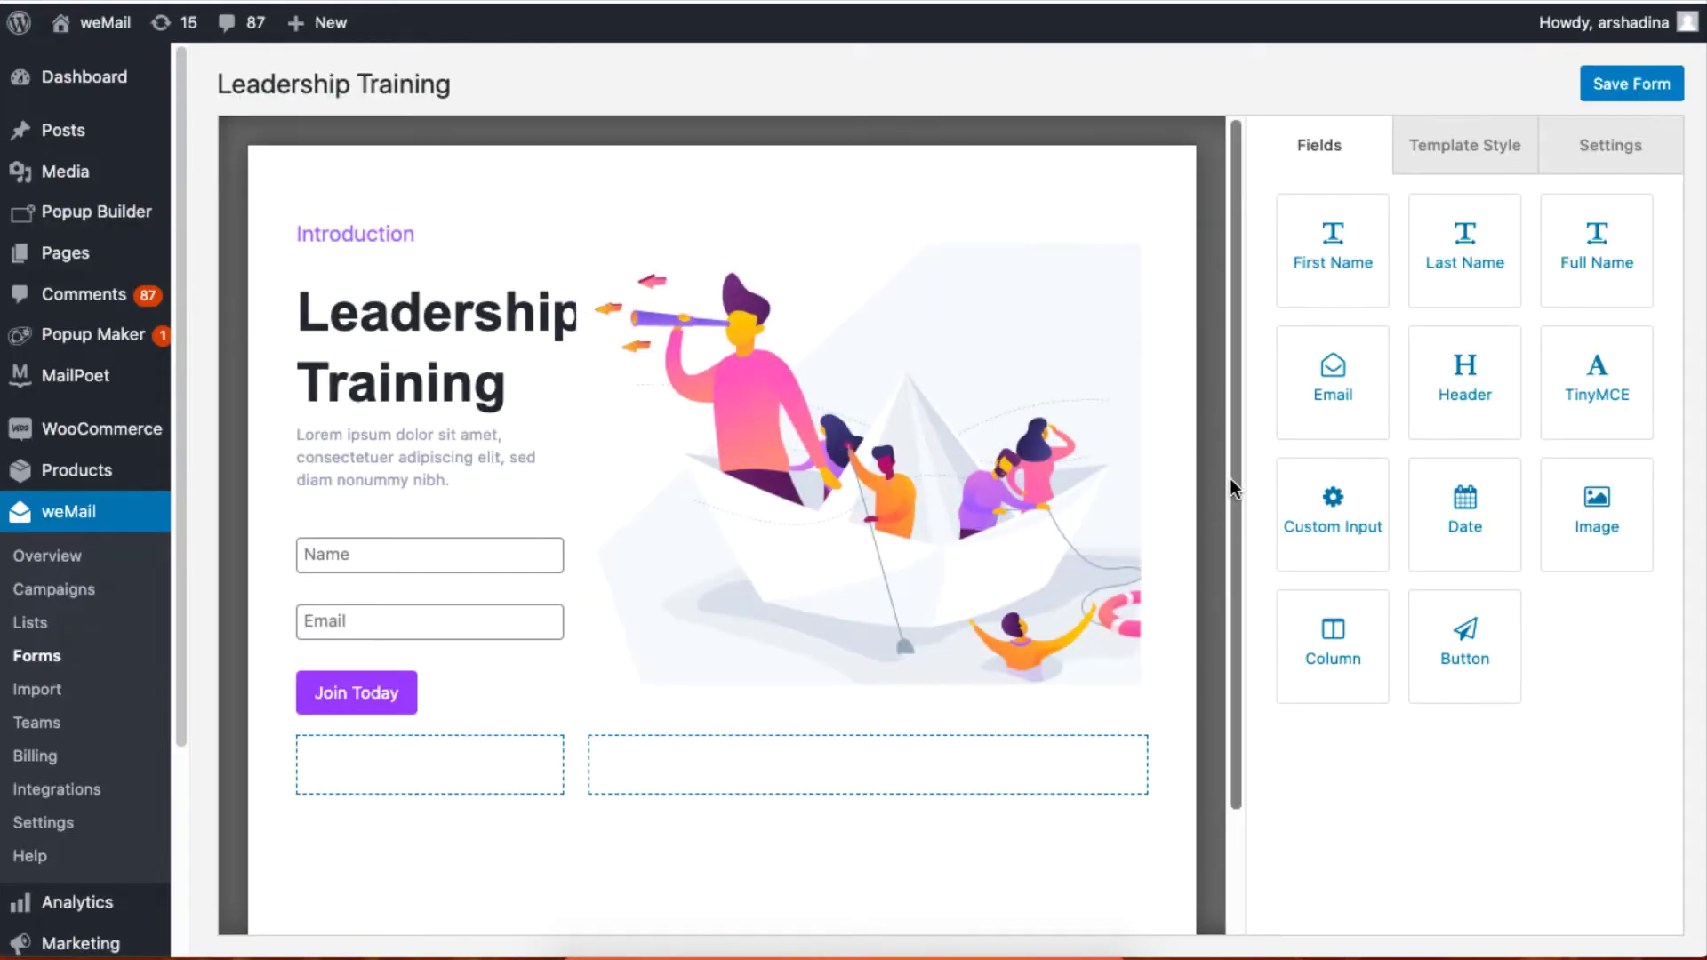
Add a Date field below the Join Today button, and try out a Subscribe button under the illustration before deleting it
left_click_drag(1465, 516, 444, 786)
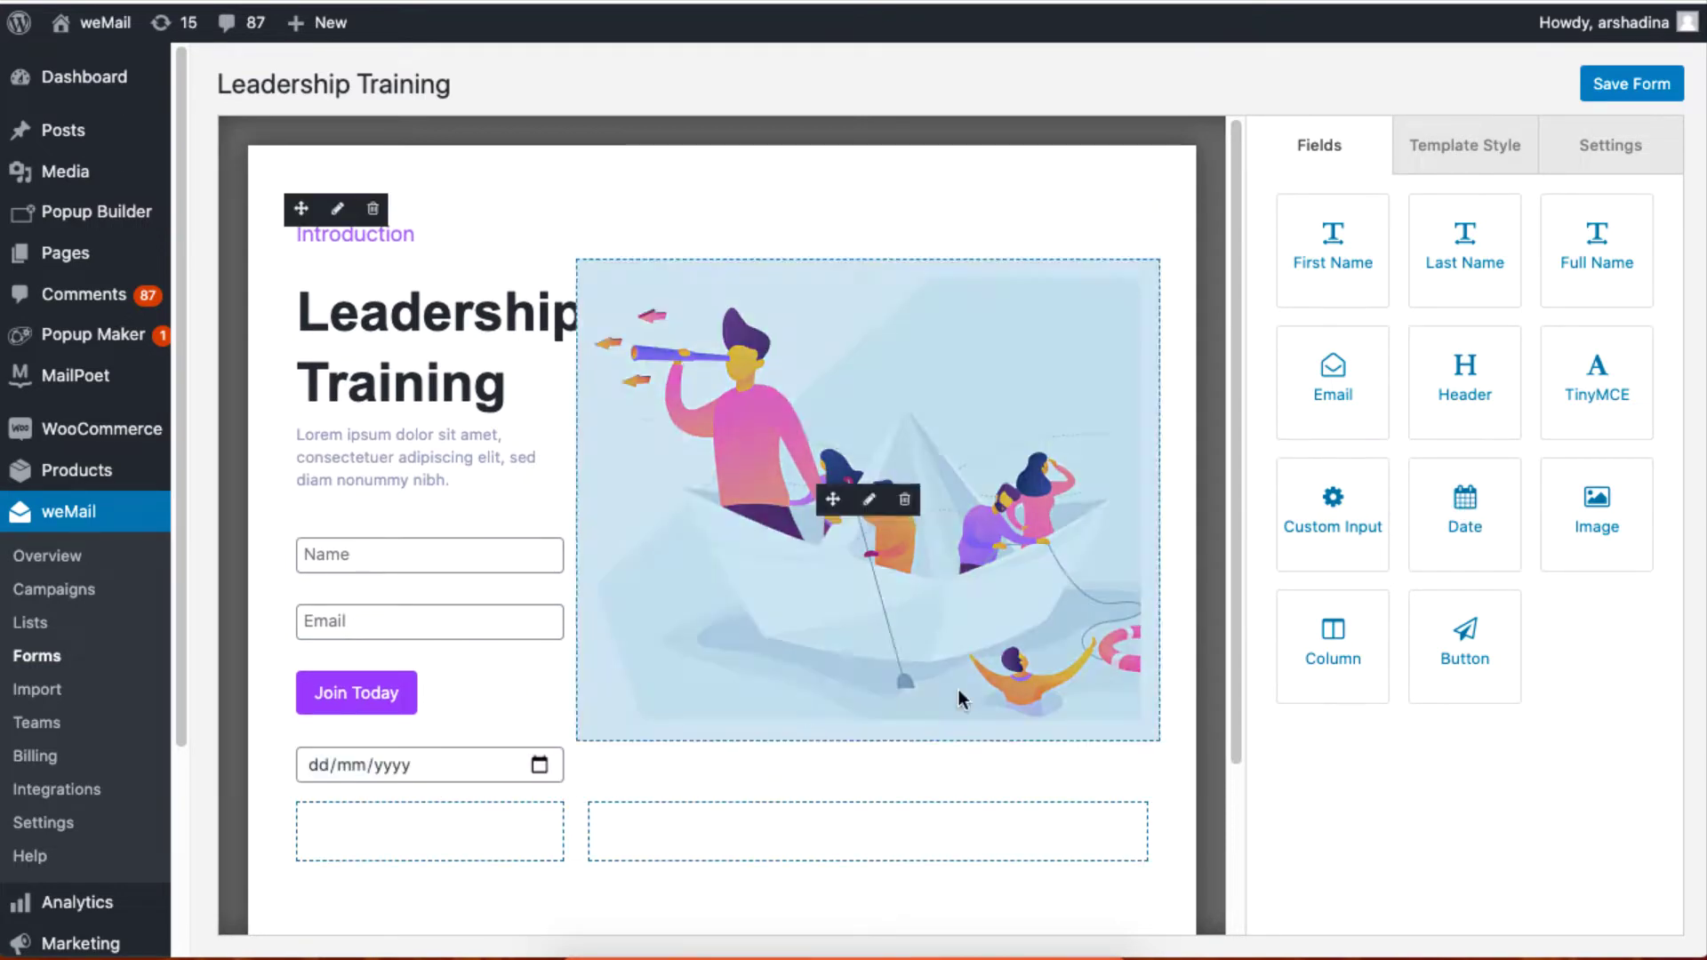
left_click_drag(1456, 656, 678, 774)
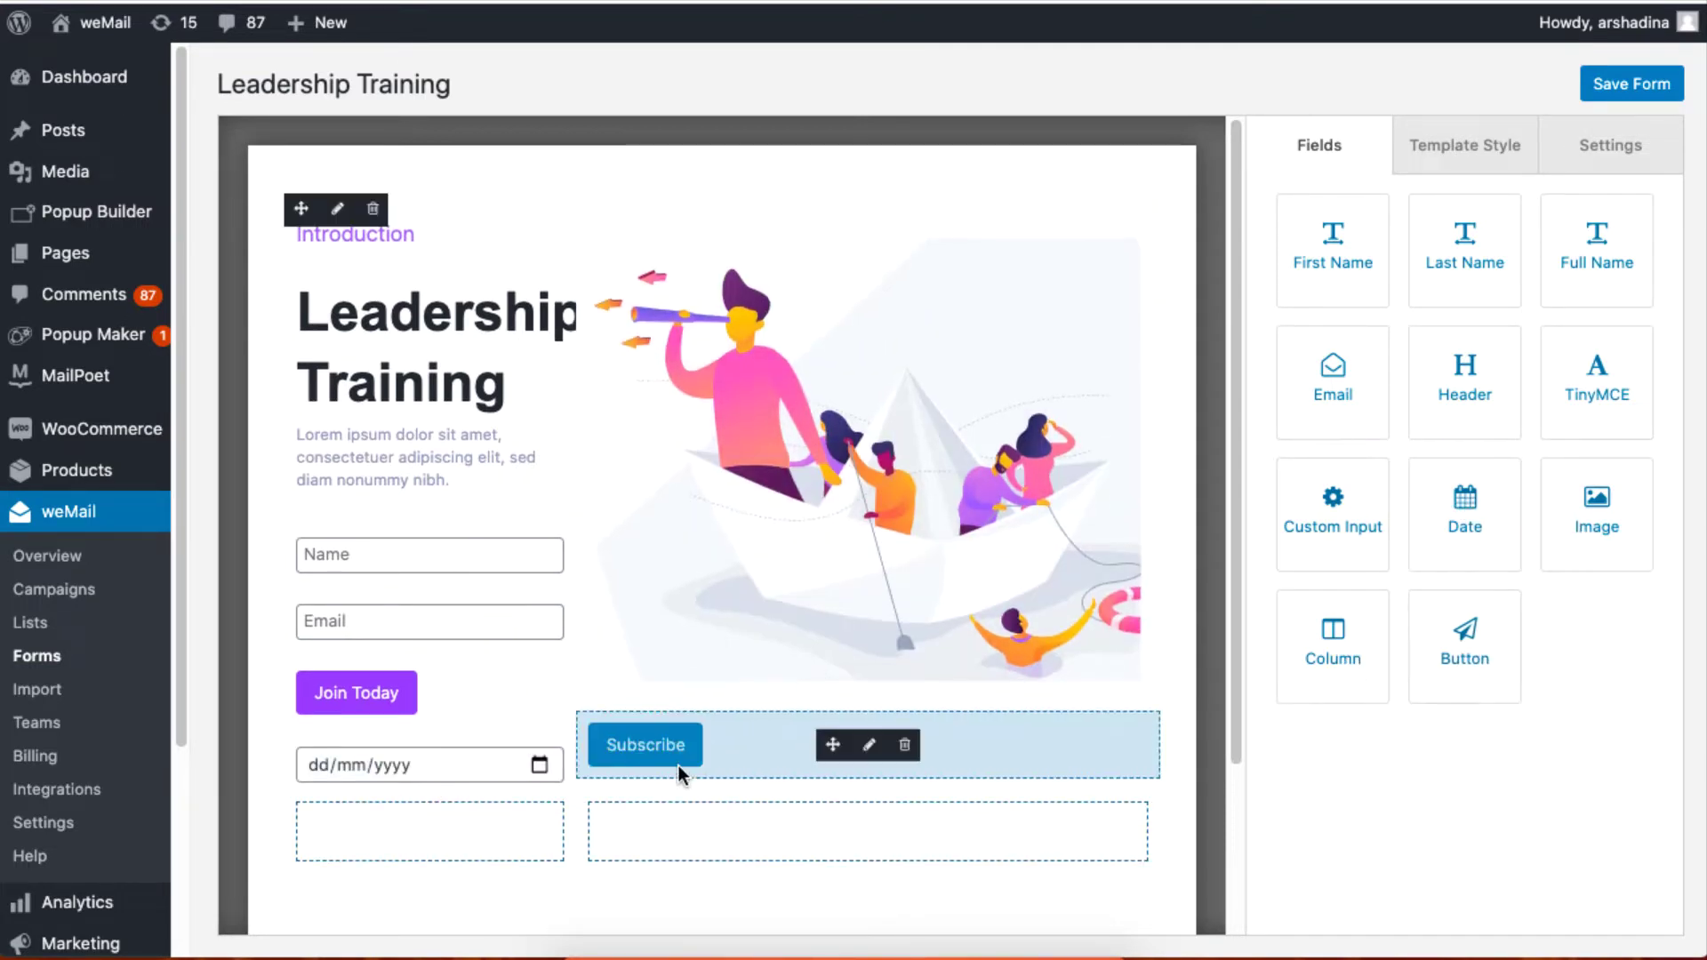
left_click(908, 747)
left_click(795, 604)
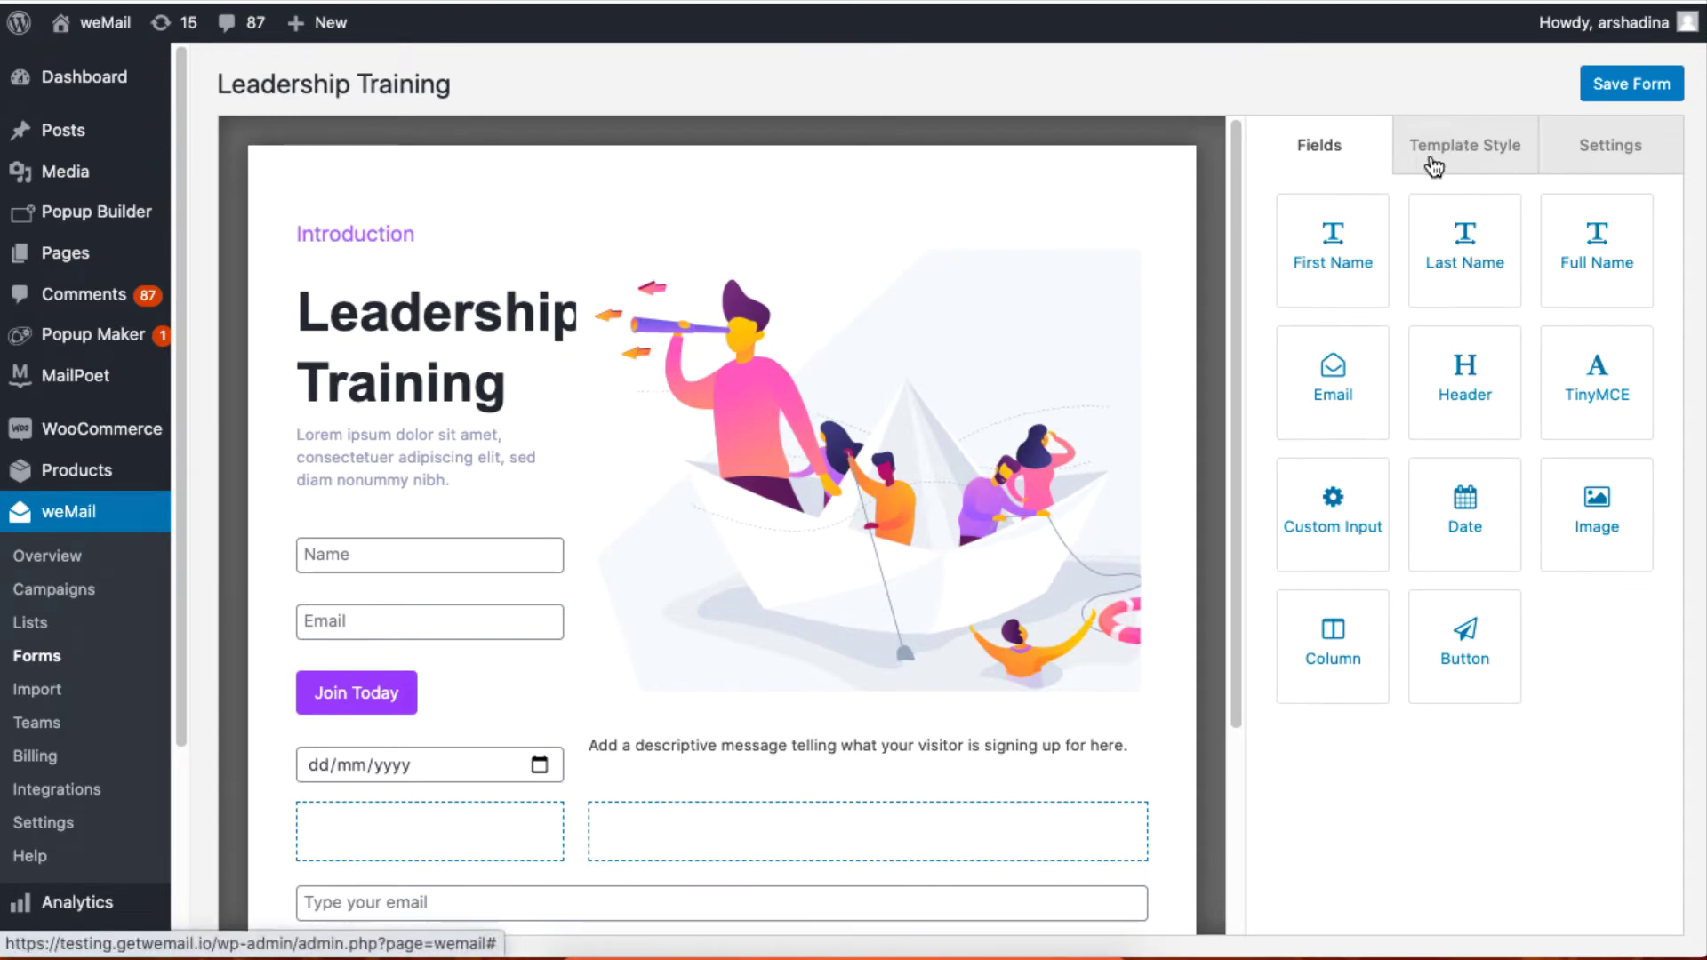
Try the Floating Bar, Slide Up and Modal form styles and switch back to Inline
left_click(1491, 167)
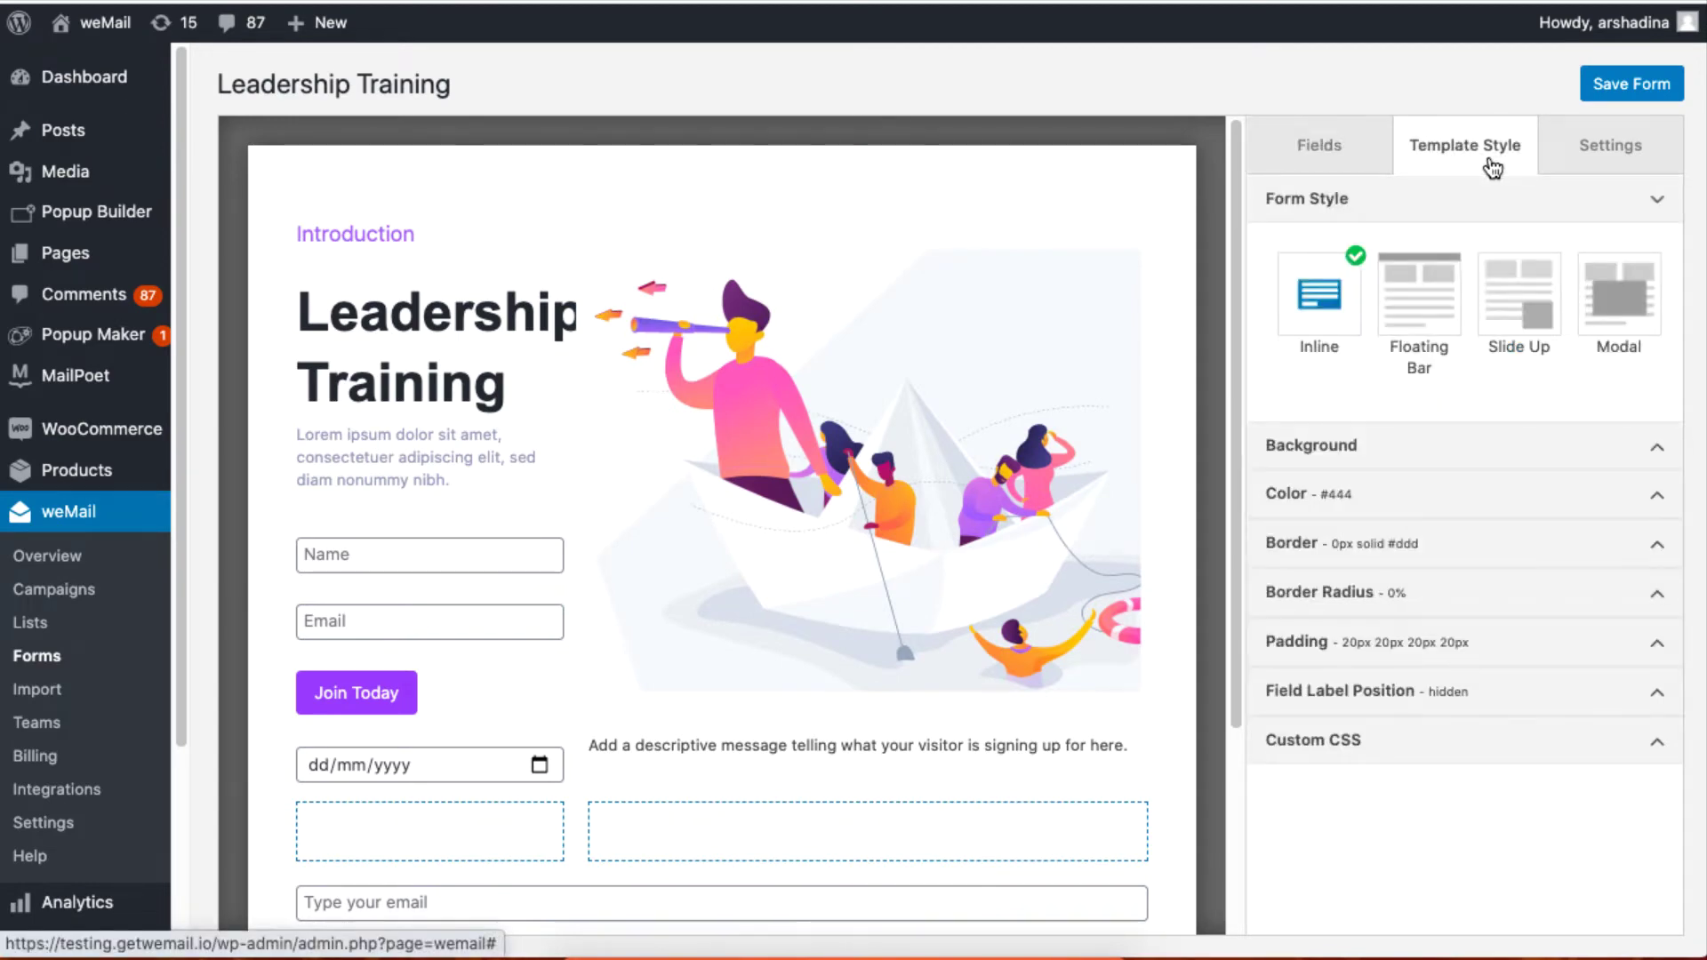
left_click(1423, 343)
left_click(1518, 326)
left_click(1632, 315)
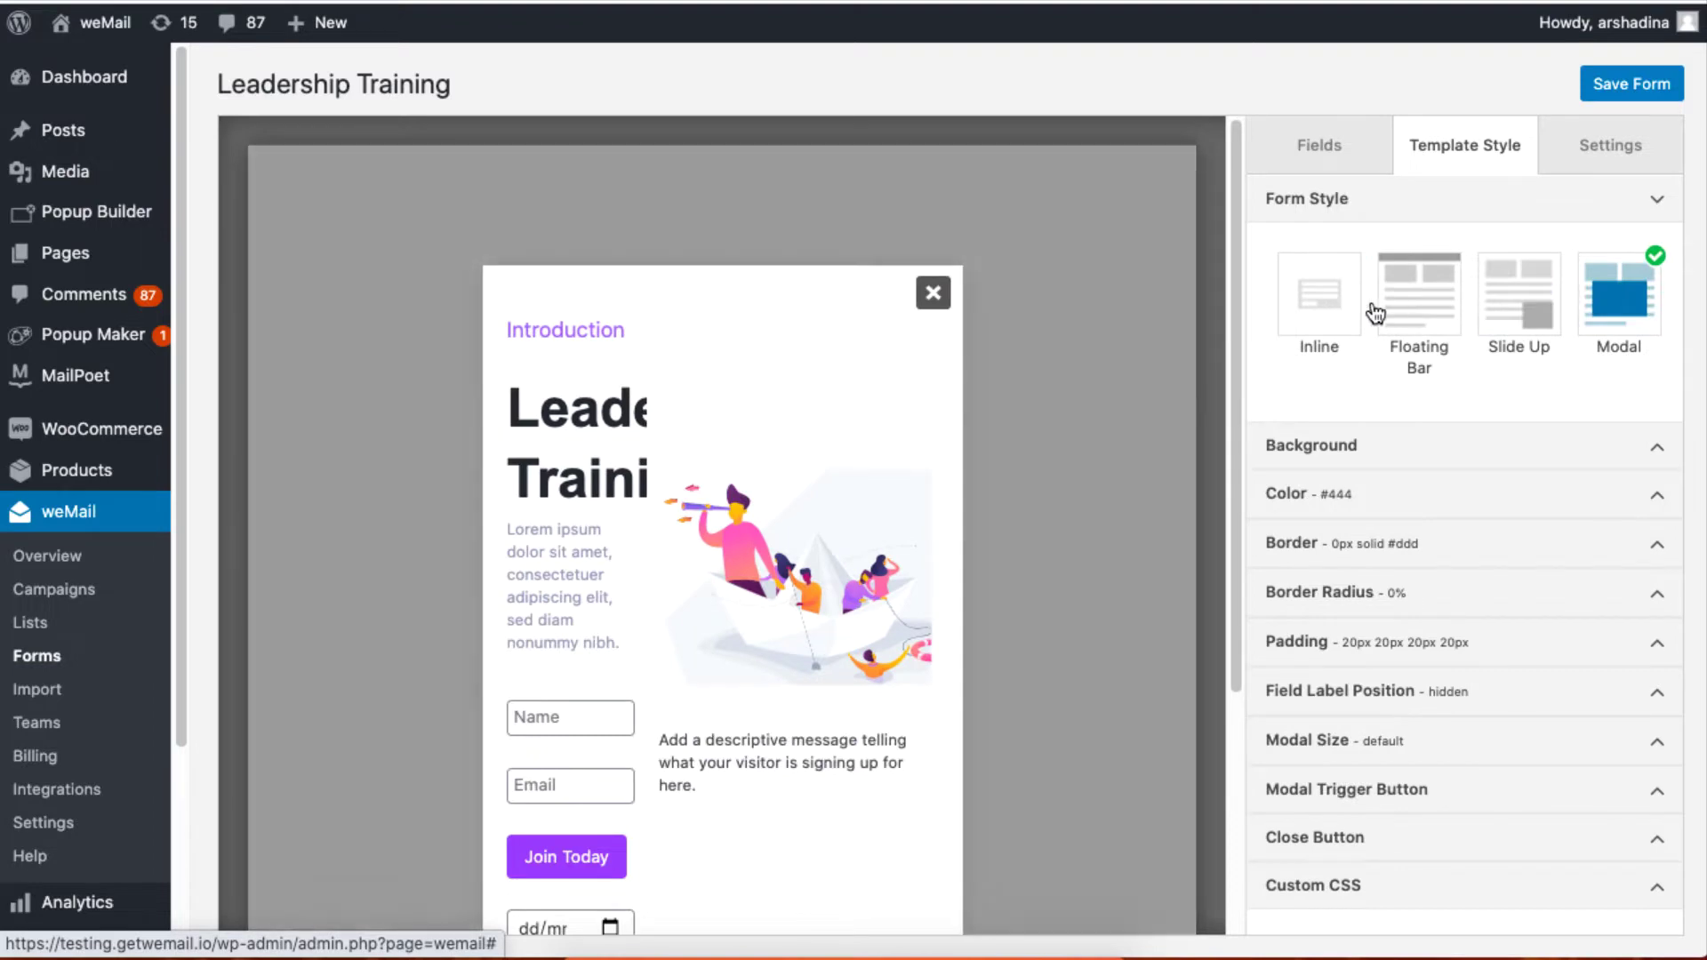
left_click(1320, 297)
Try the preset teal-green and pale yellow gradients as the form background
left_click(1315, 449)
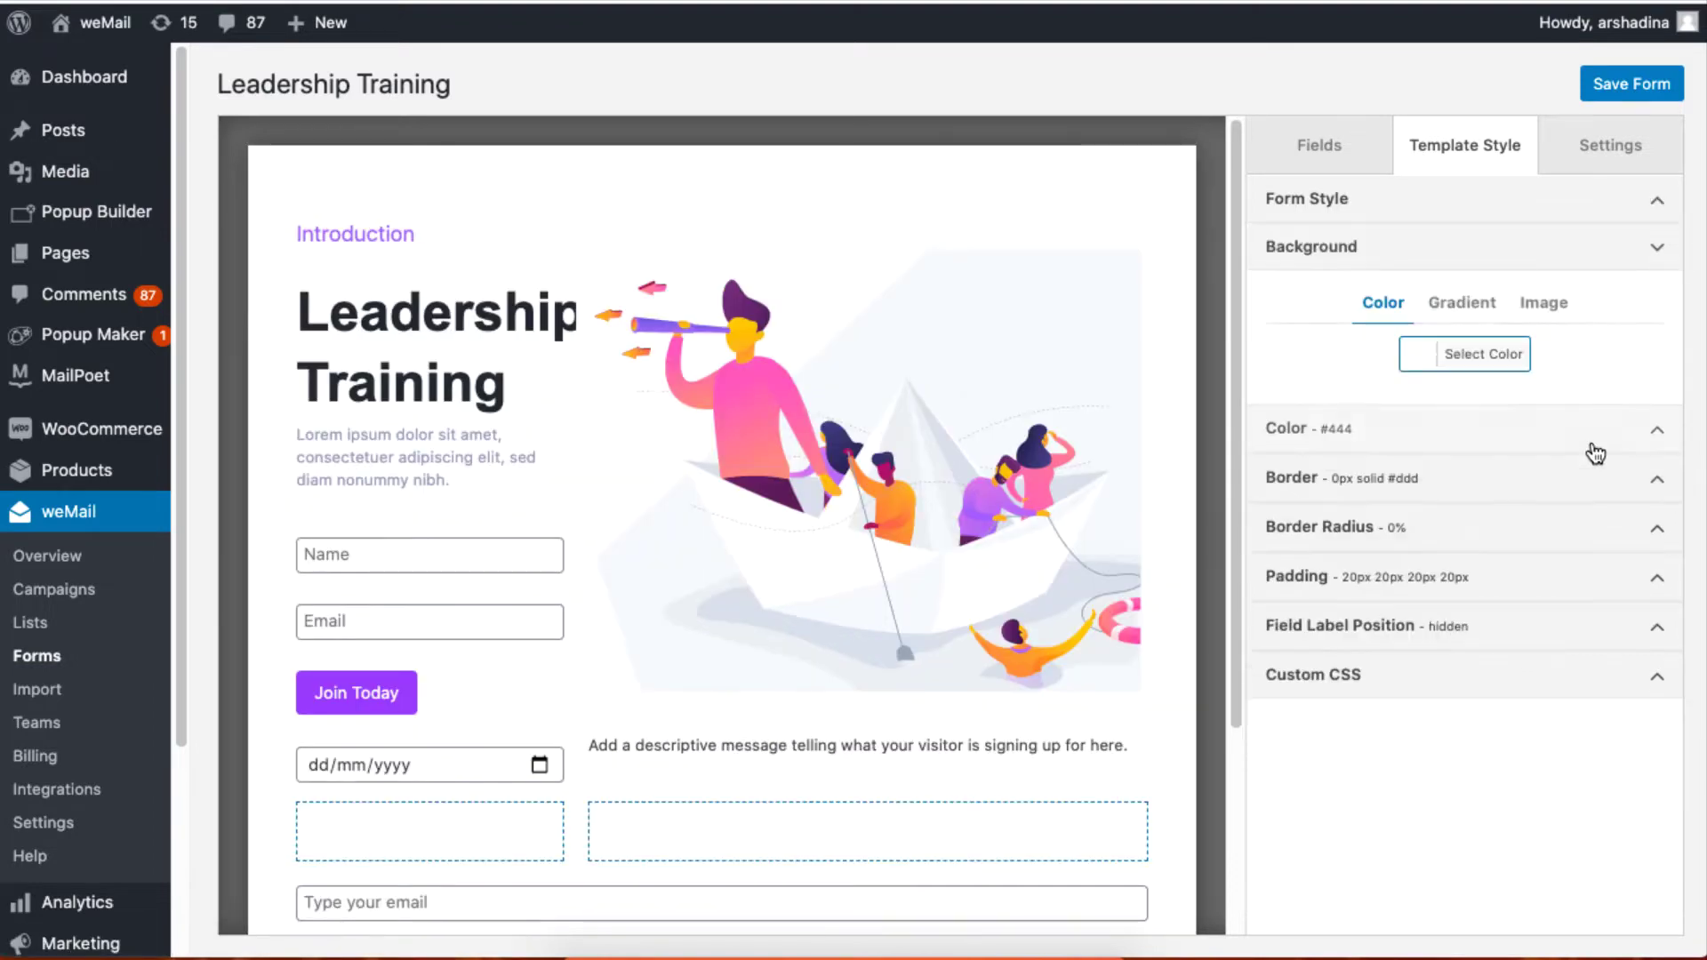
left_click(1467, 307)
left_click(1514, 490)
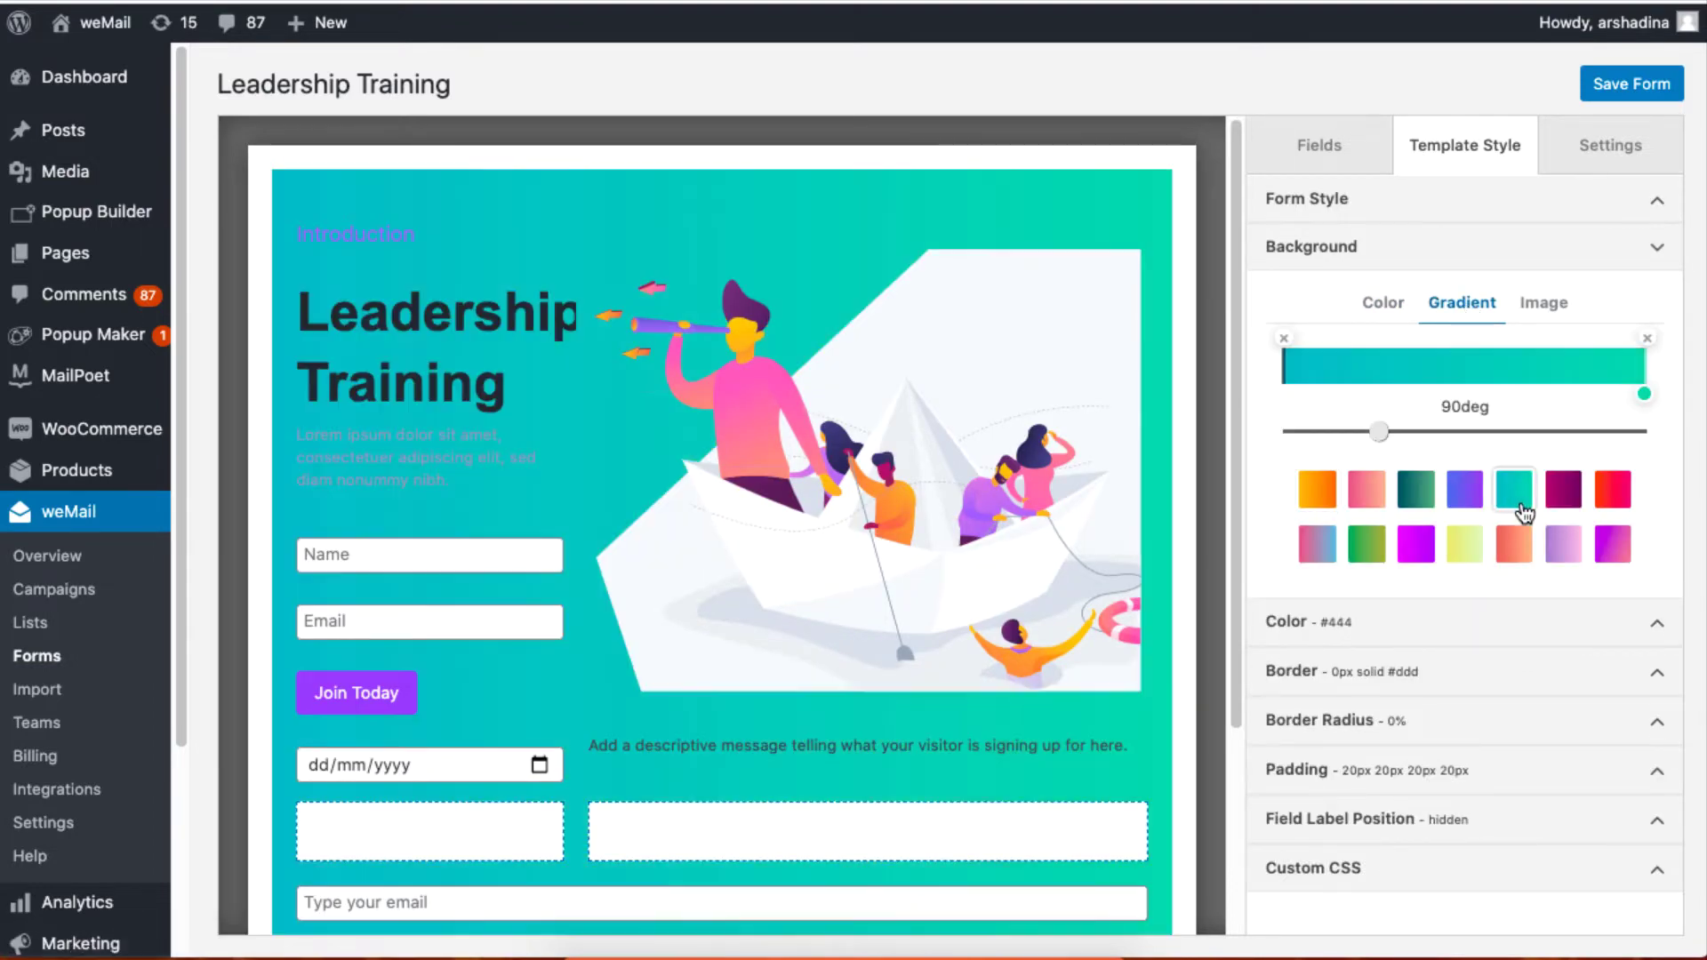
left_click(1465, 544)
Try several preset pattern images as the form background and apply the pale blue stripe pattern
left_click(1537, 307)
left_click(1559, 481)
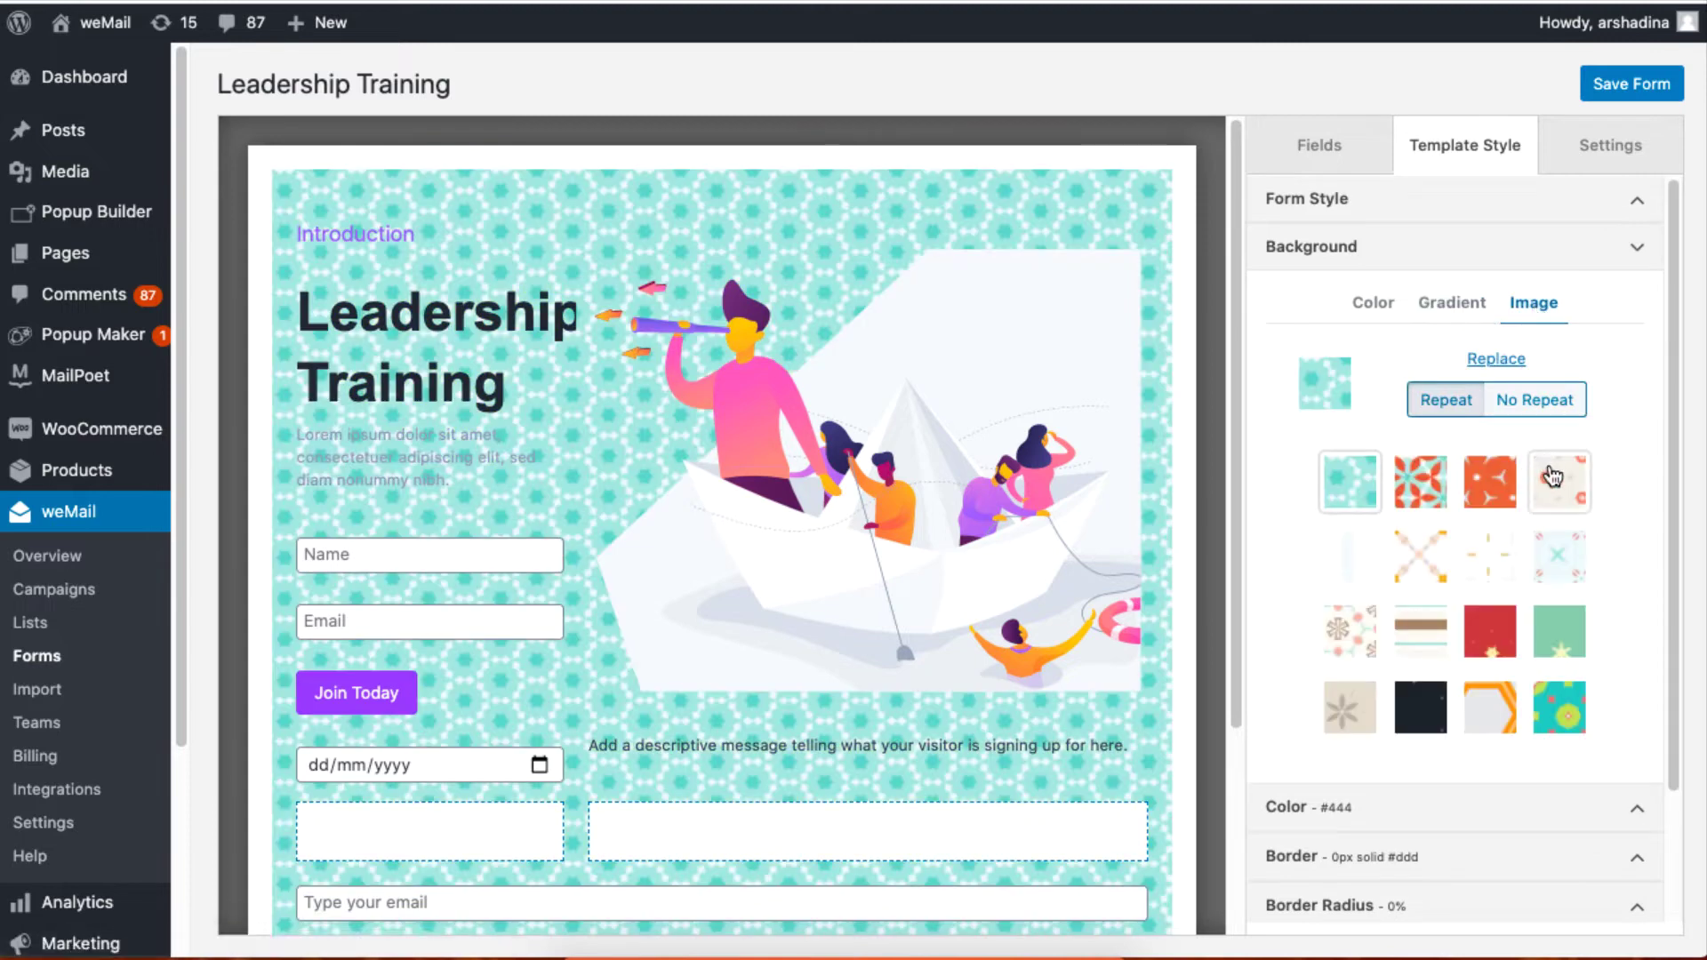
left_click(1350, 481)
left_click(1426, 567)
left_click(1350, 556)
Give the form a 25px inset border in the red colour #EC5B5B
scroll(1350, 556, "down", 2)
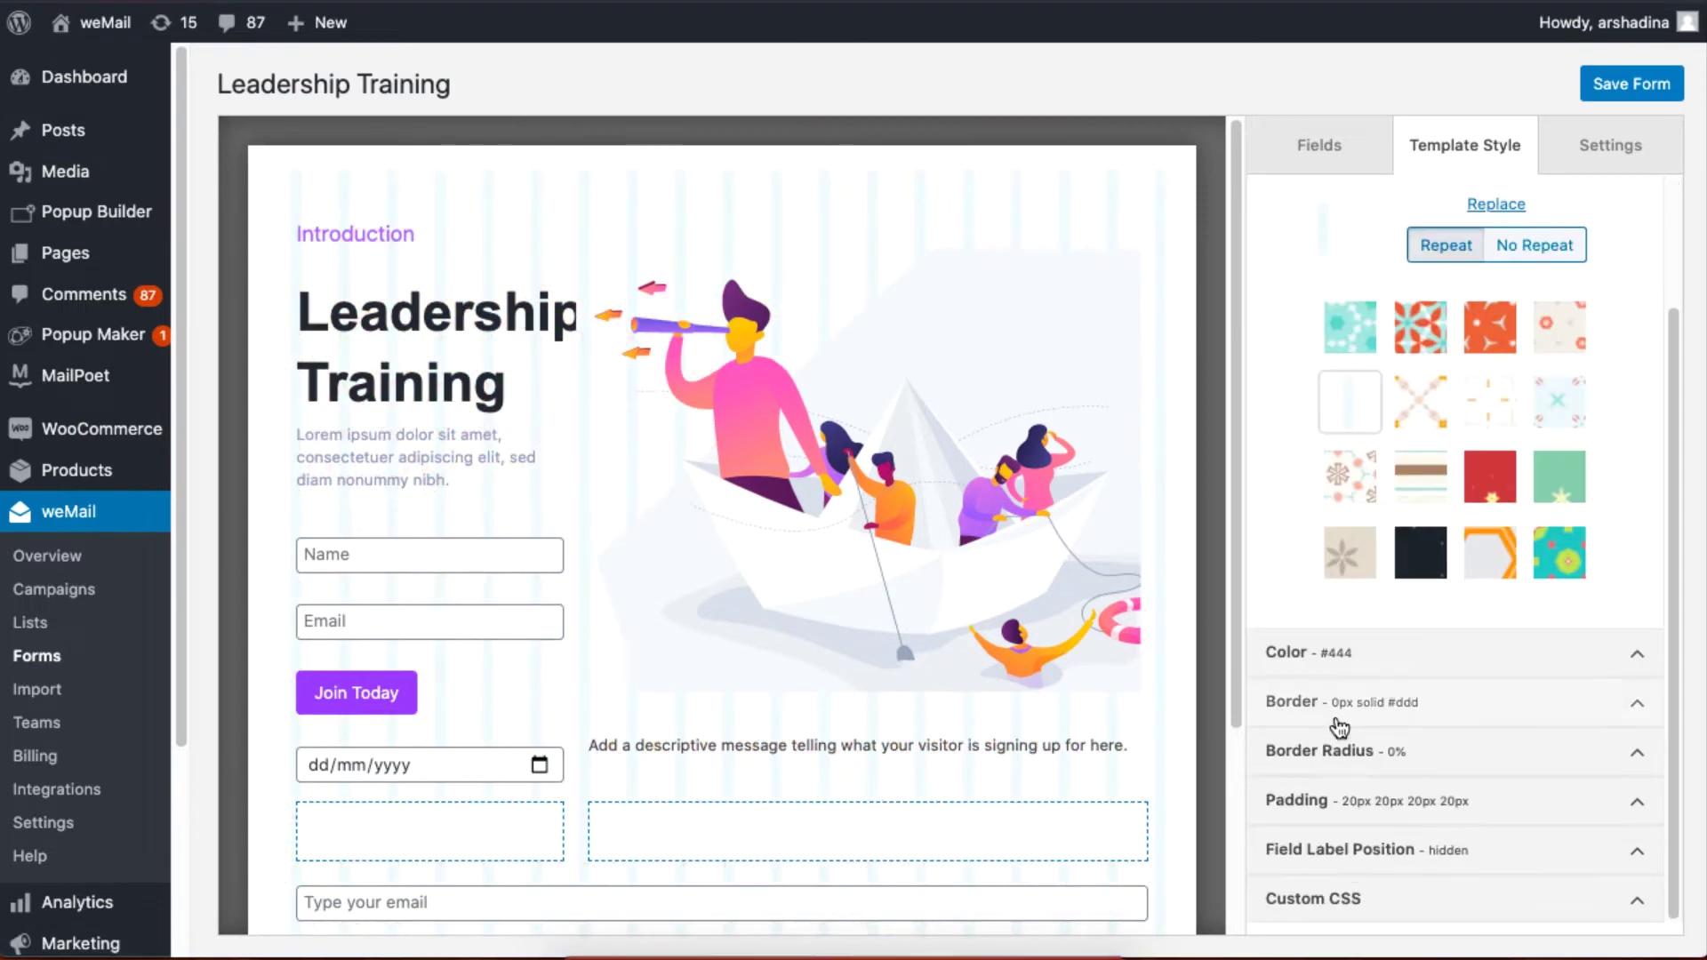
left_click(1494, 700)
left_click_drag(1283, 403, 1370, 395)
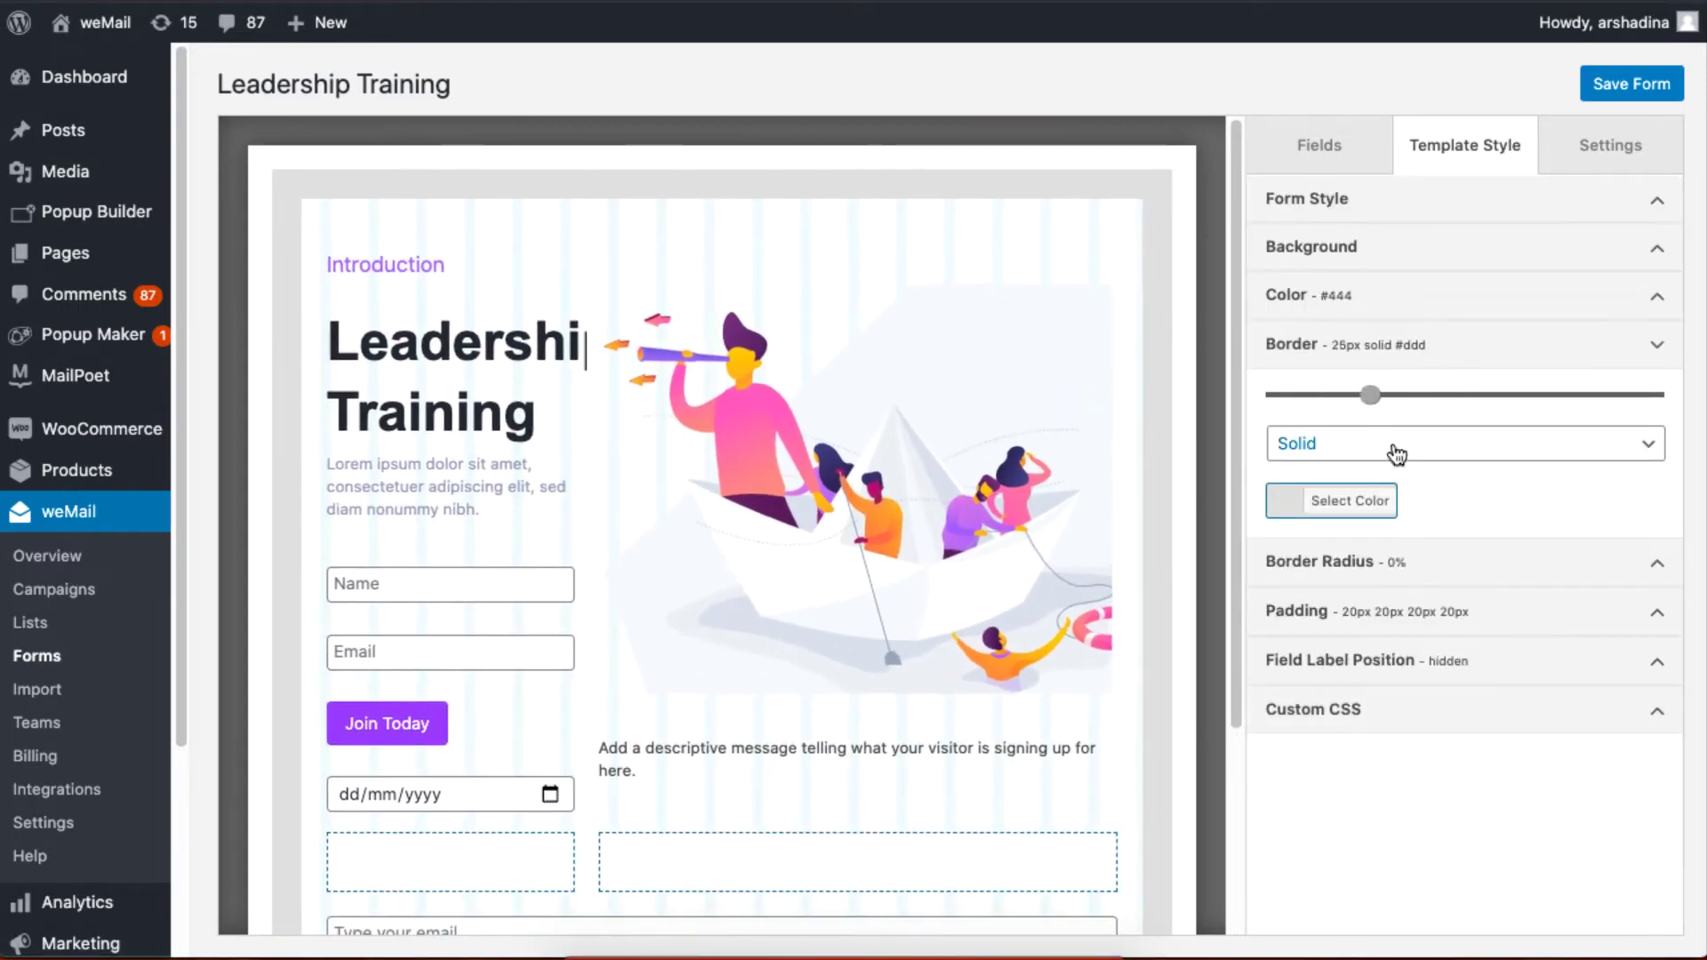
left_click(1395, 450)
left_click(1381, 500)
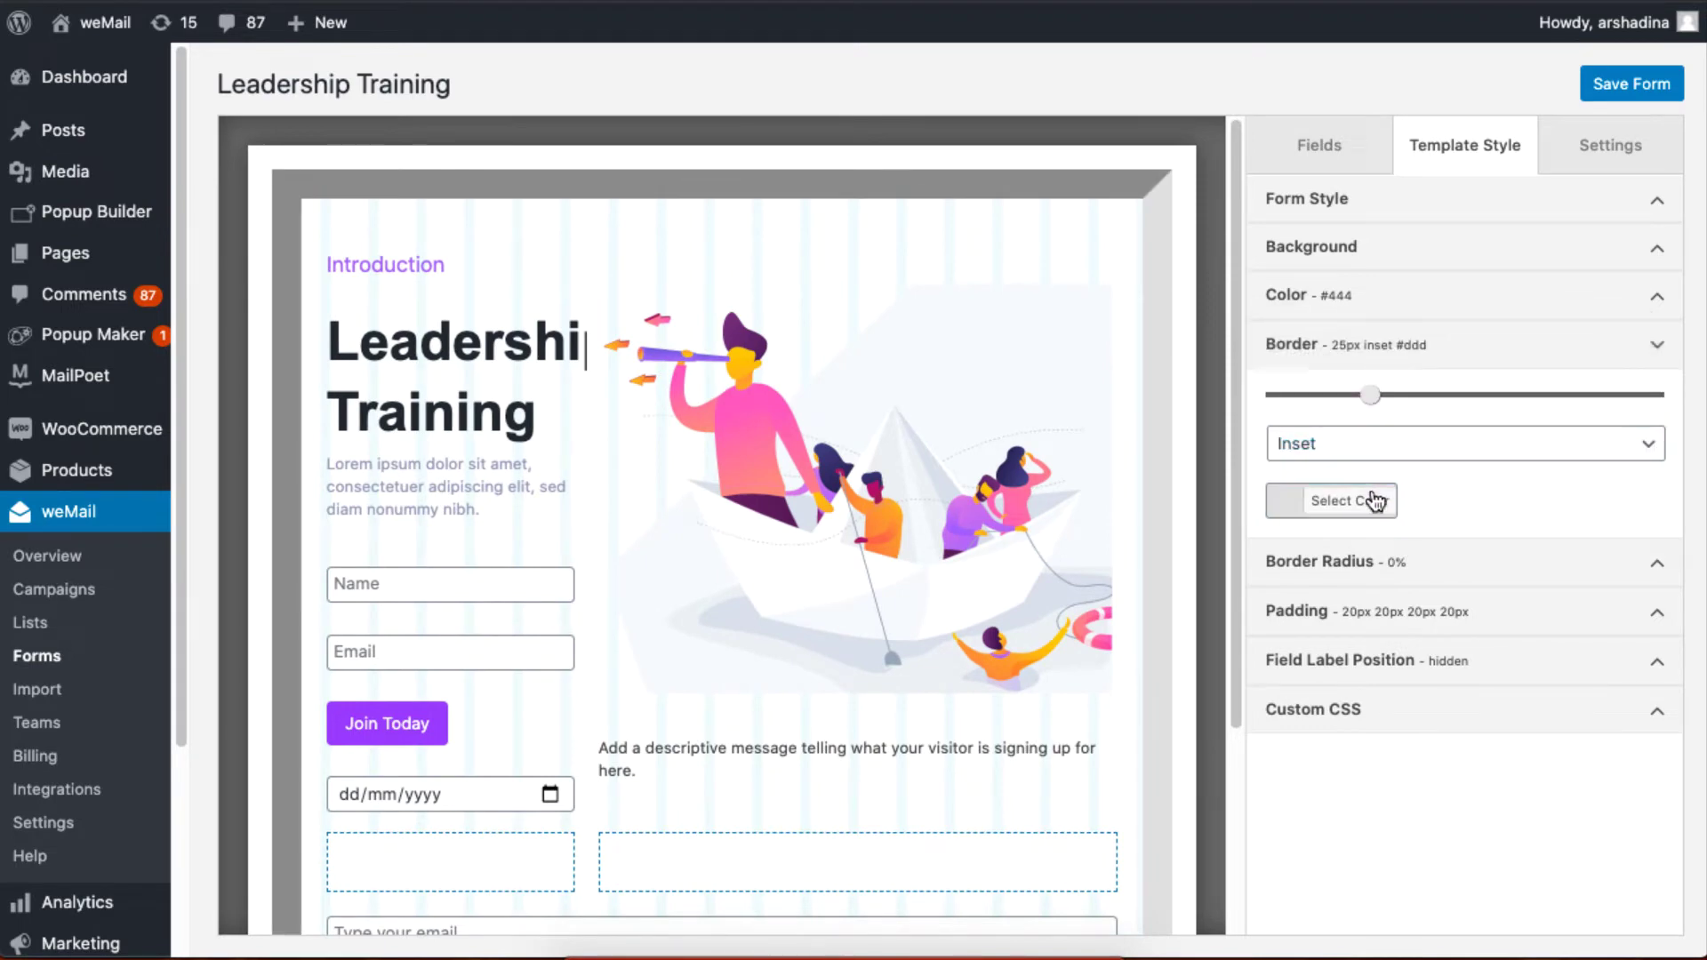
left_click(1372, 498)
left_click(1429, 564)
Set the form's border radius to 77px and its padding to 26px 53px 20px 40px
left_click(1452, 753)
left_click_drag(1287, 451, 1570, 453)
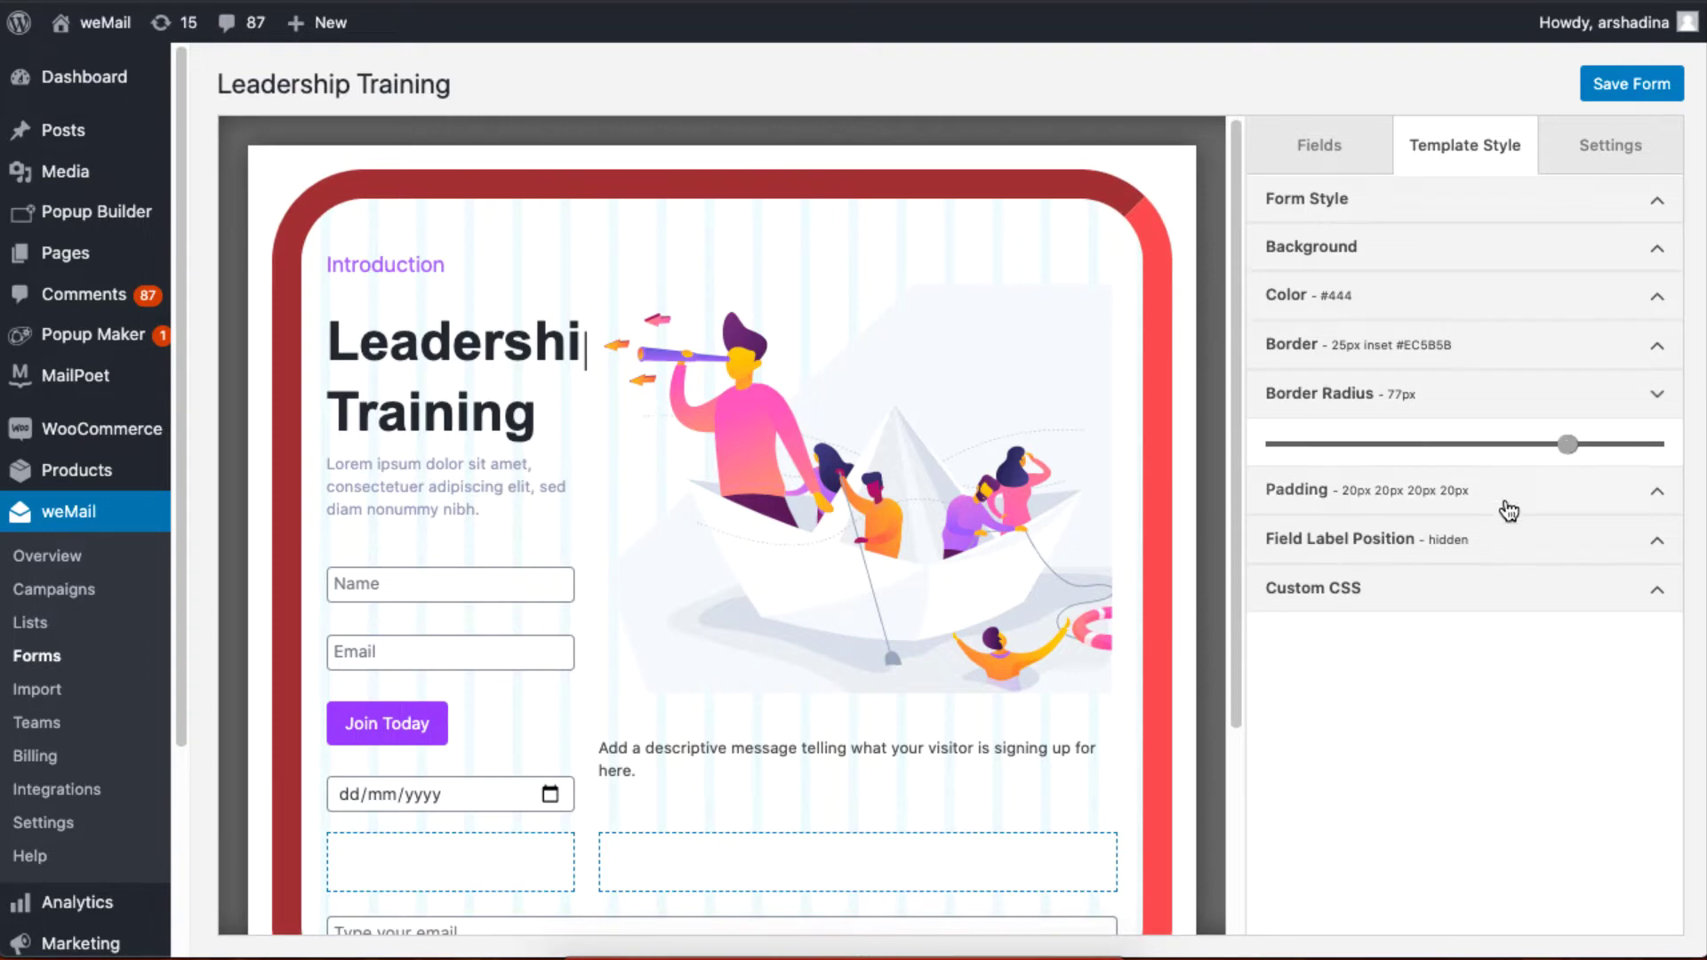
left_click(1507, 506)
left_click_drag(1360, 531, 1476, 571)
left_click_drag(1352, 685, 1428, 685)
Try the left and right field label positions, settle on top, and open the form's custom CSS editor
left_click(1414, 752)
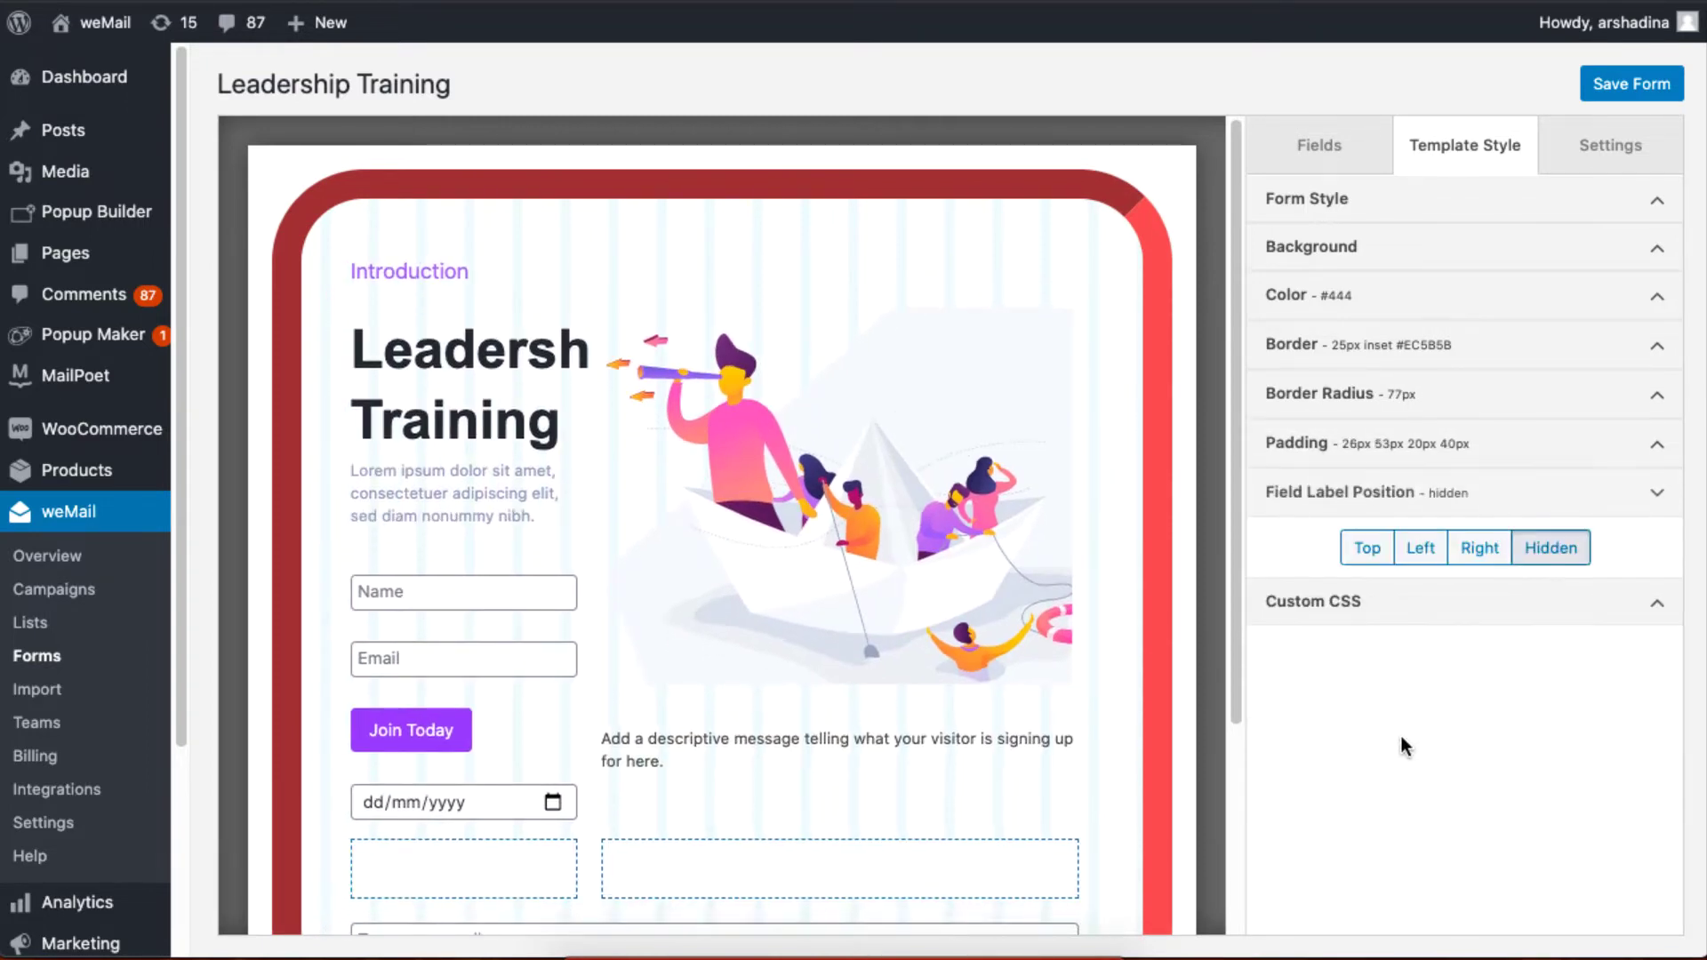
left_click(1423, 548)
left_click(1480, 547)
left_click(1367, 548)
left_click(1369, 654)
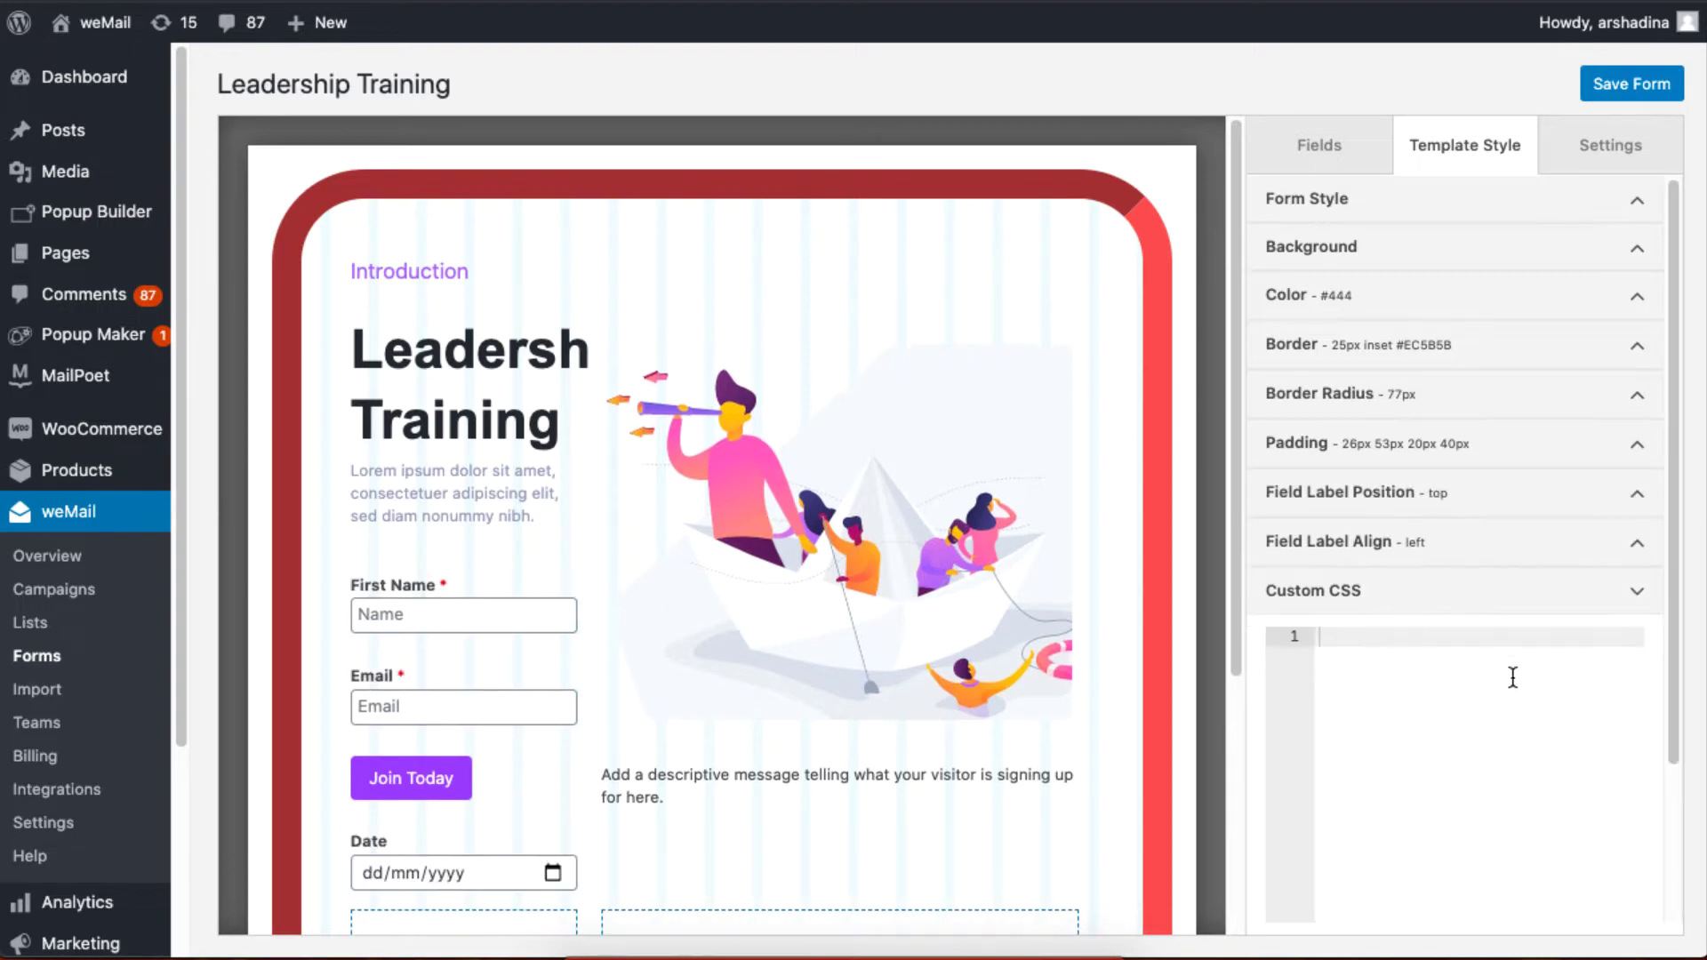
Switch the form style to Floating Bar, positioned at the bottom and aligned right
scroll(1687, 768, "down", 2)
scroll(1687, 768, "down", 1)
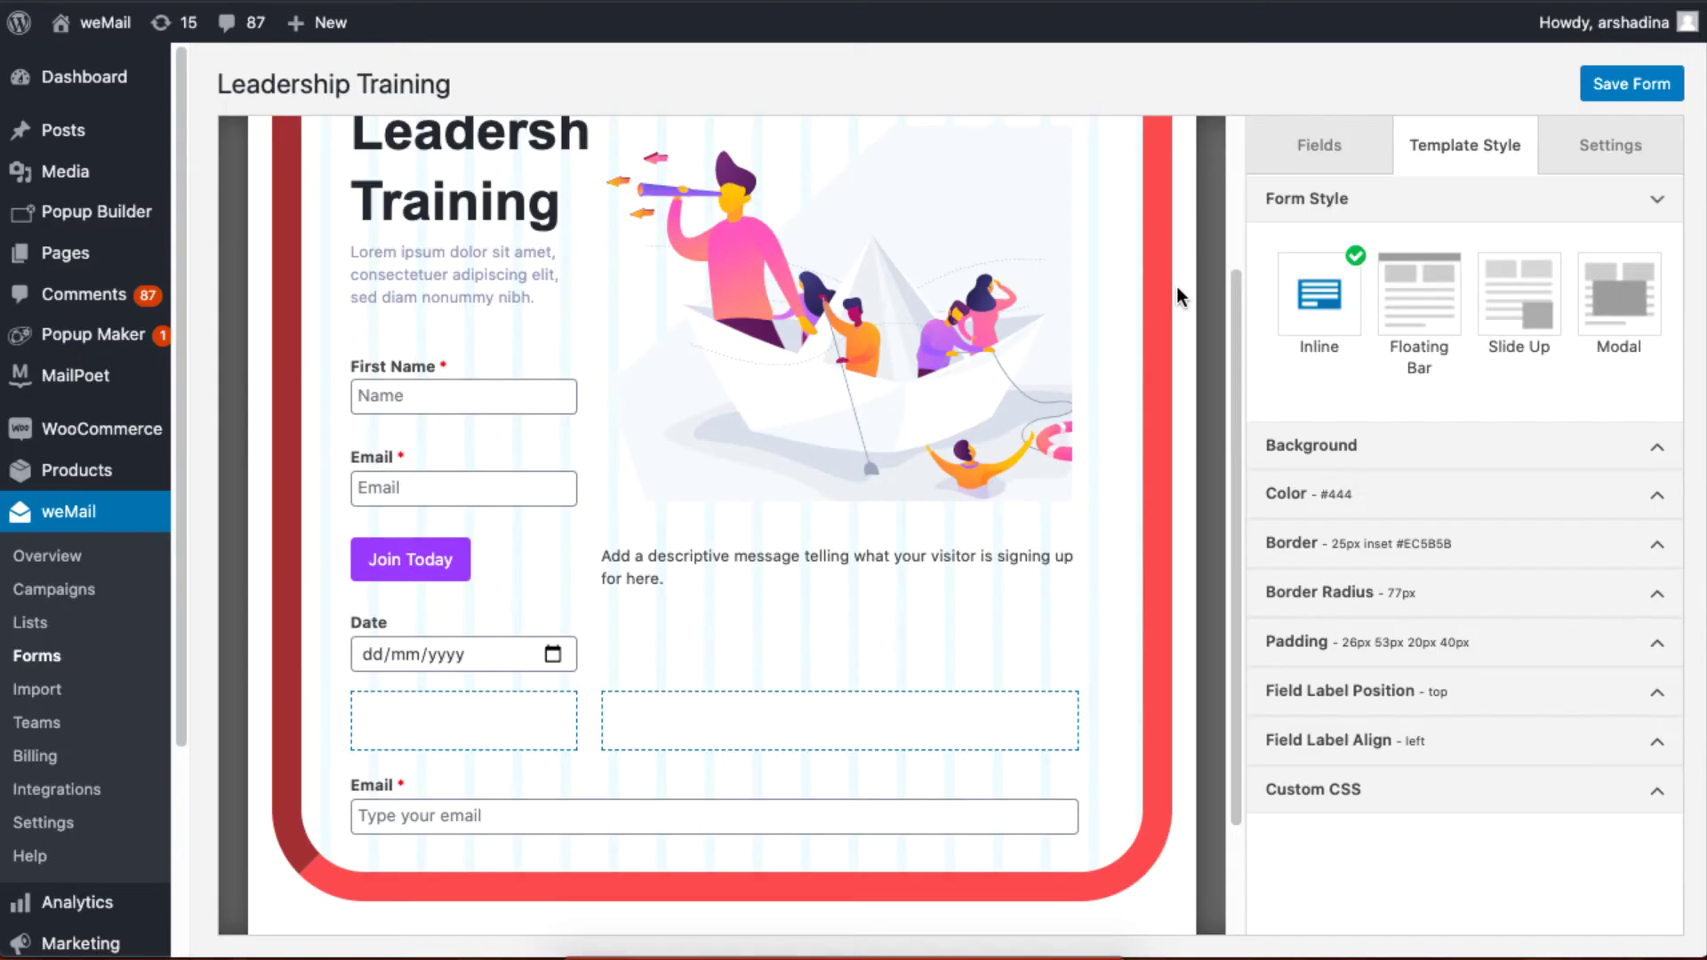
left_click(1408, 300)
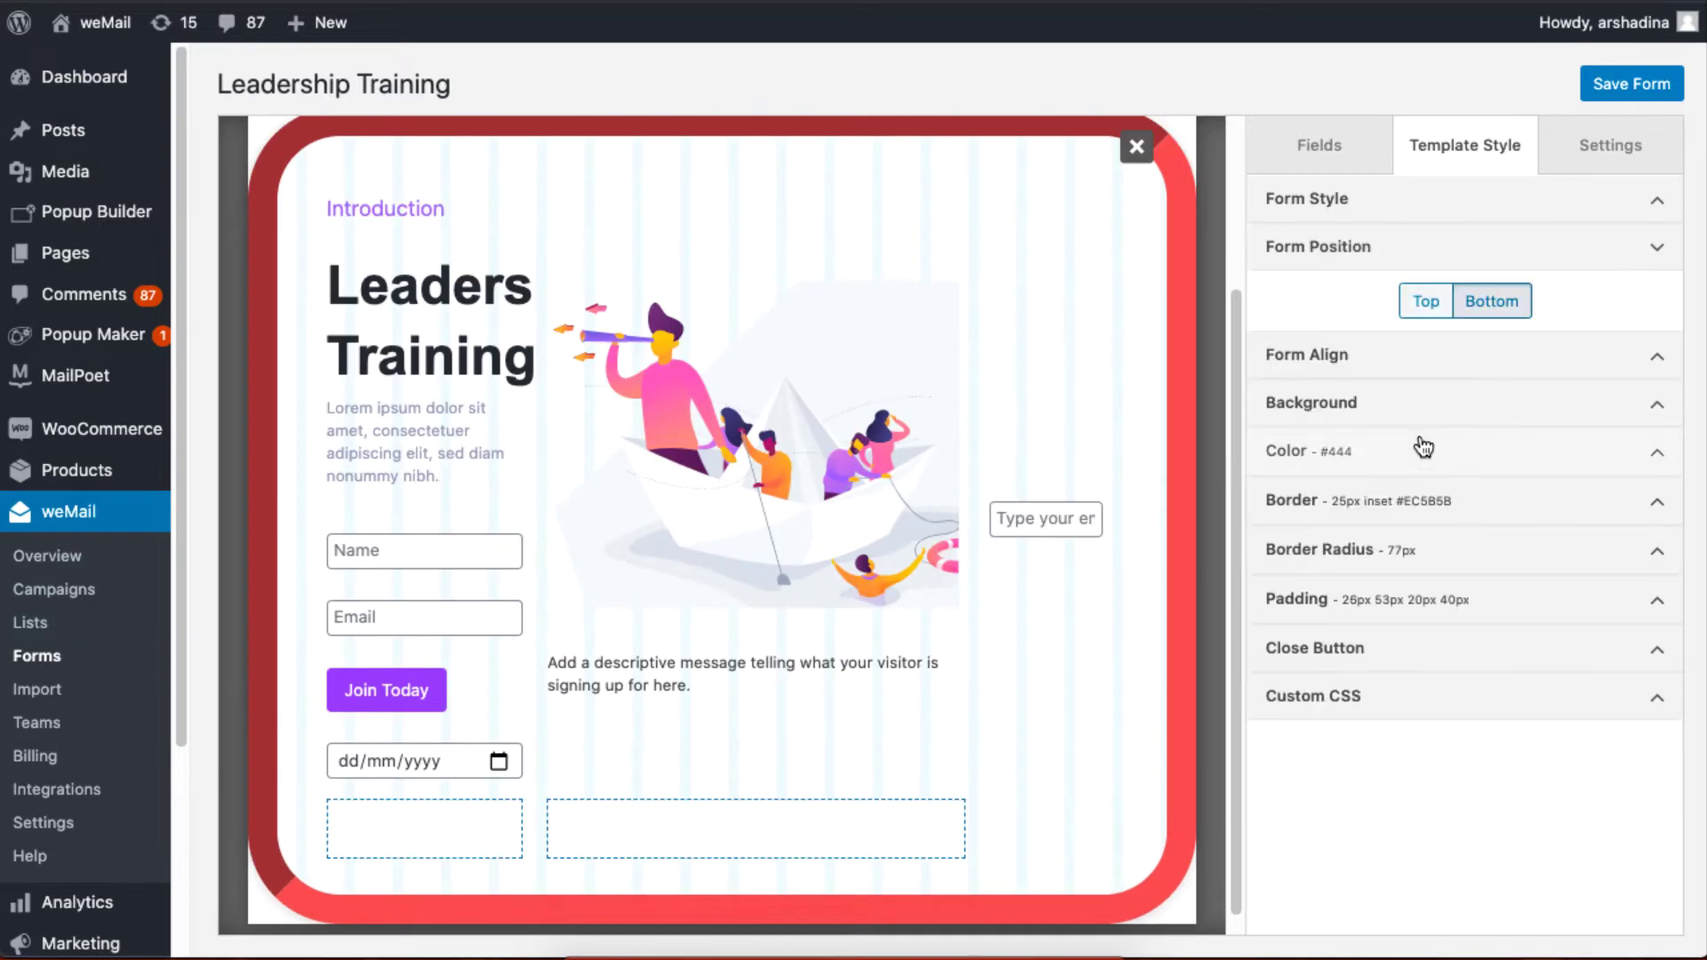
left_click(1421, 301)
left_click(1472, 307)
left_click(1430, 374)
left_click(1396, 352)
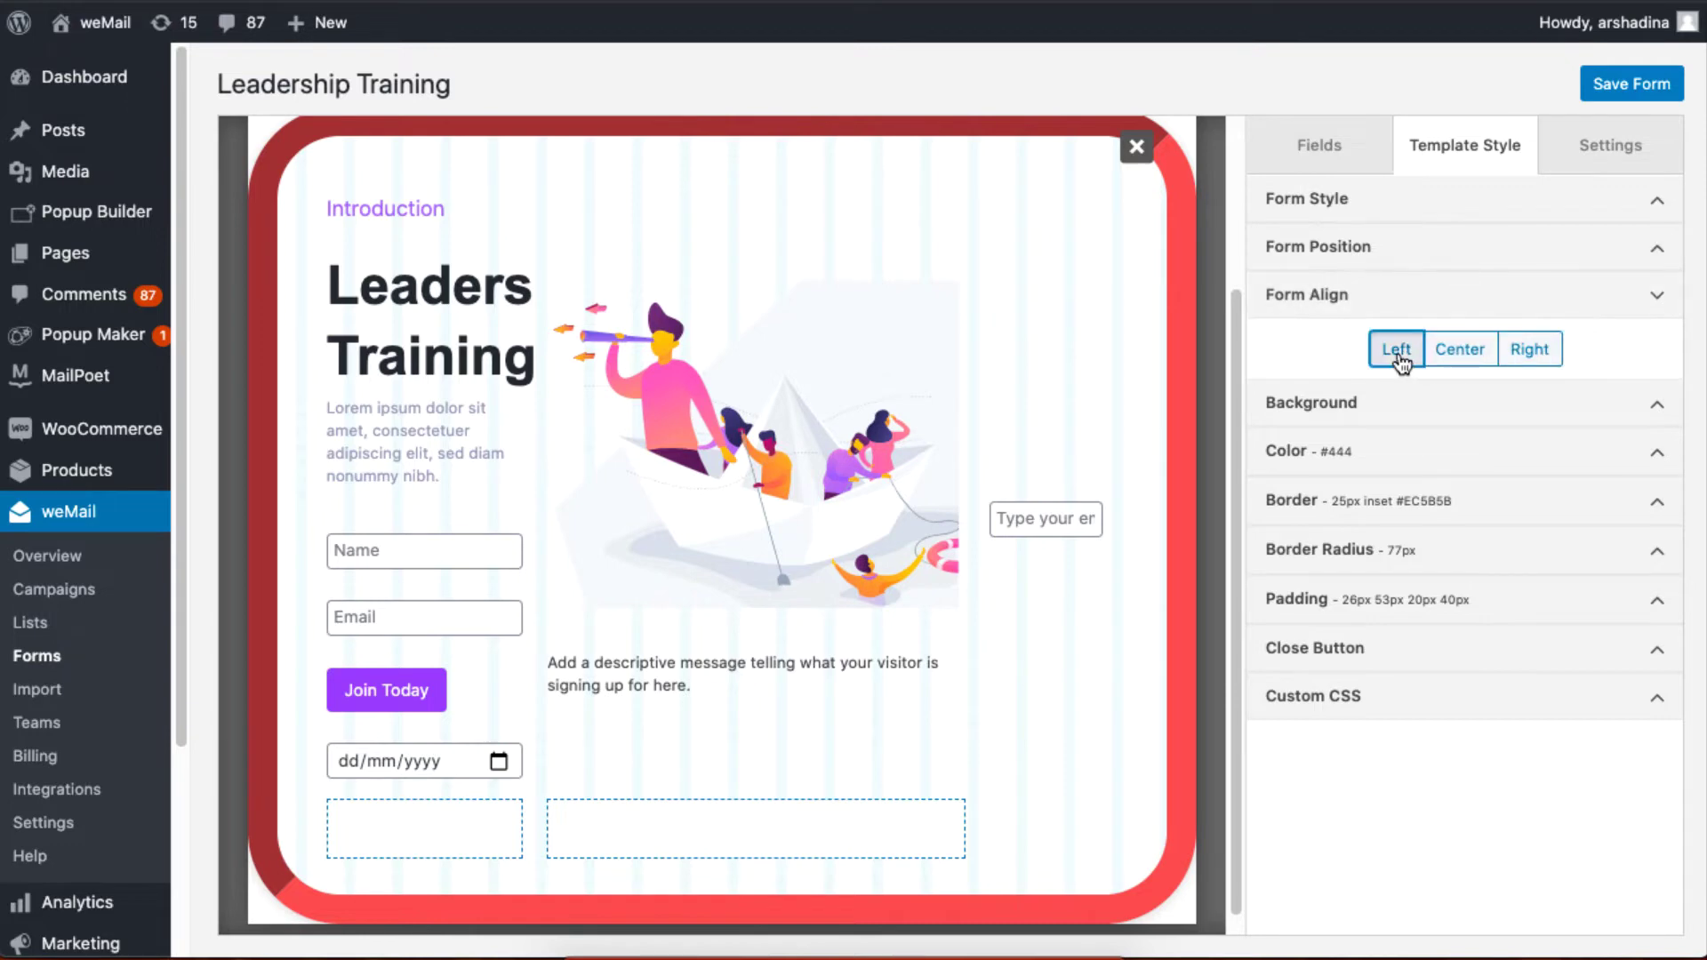
left_click(1531, 351)
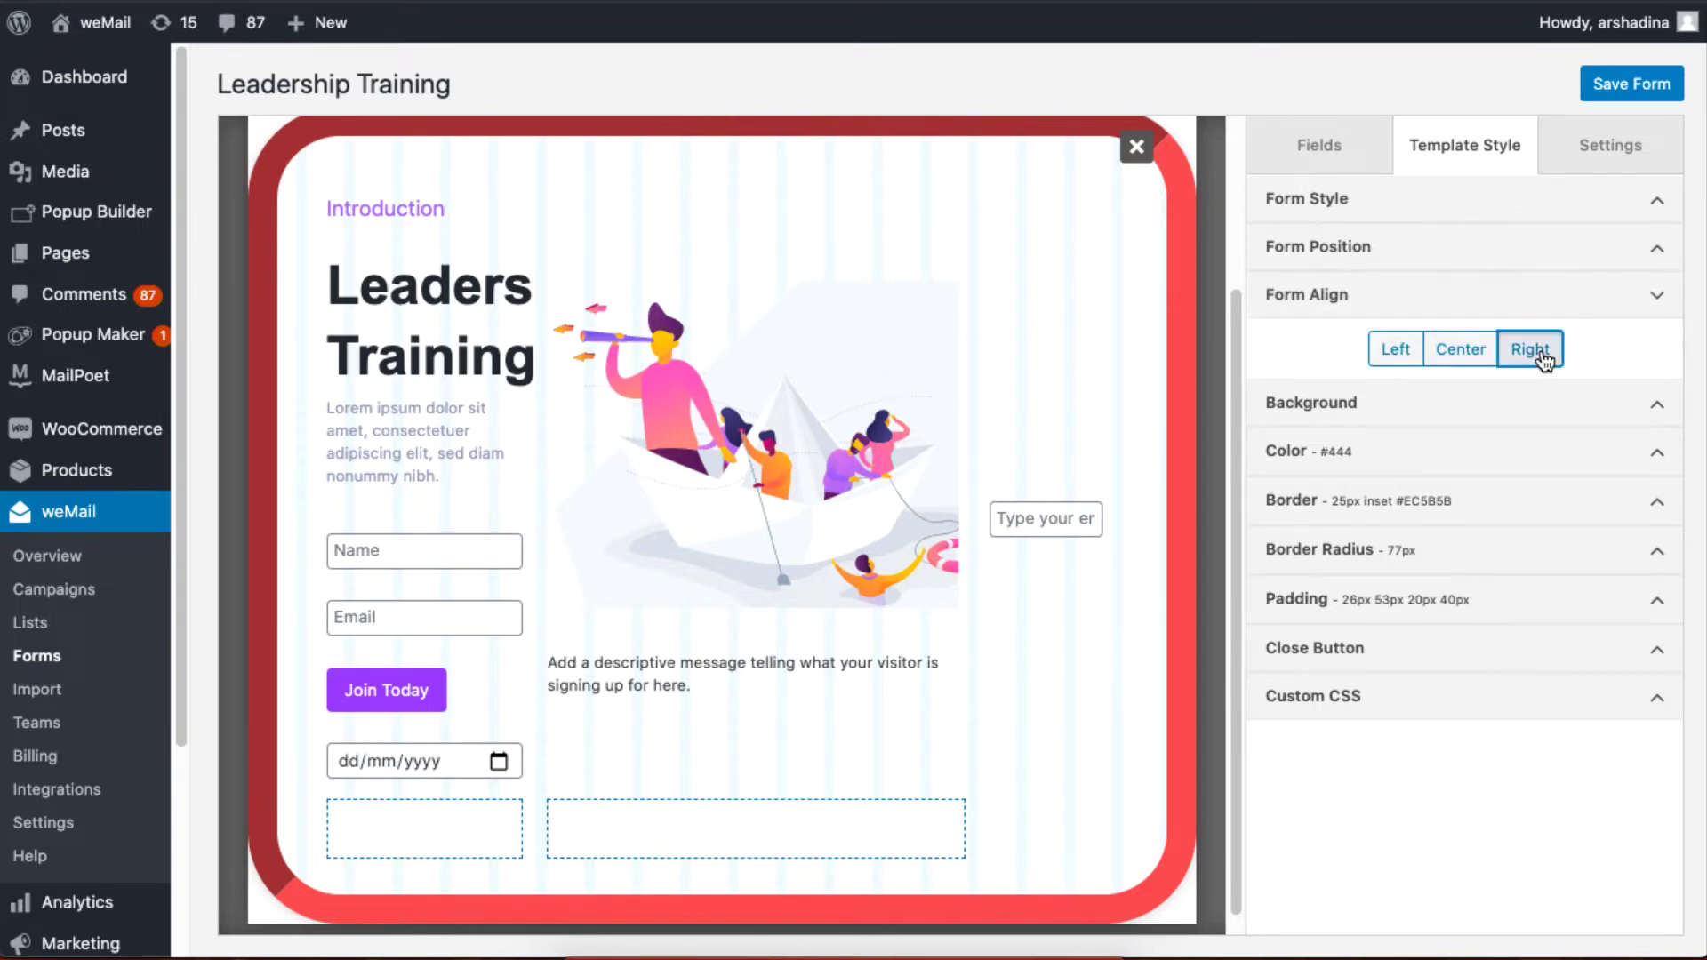
Set the close button's colour to the light pink #E7CCCC
left_click(1529, 656)
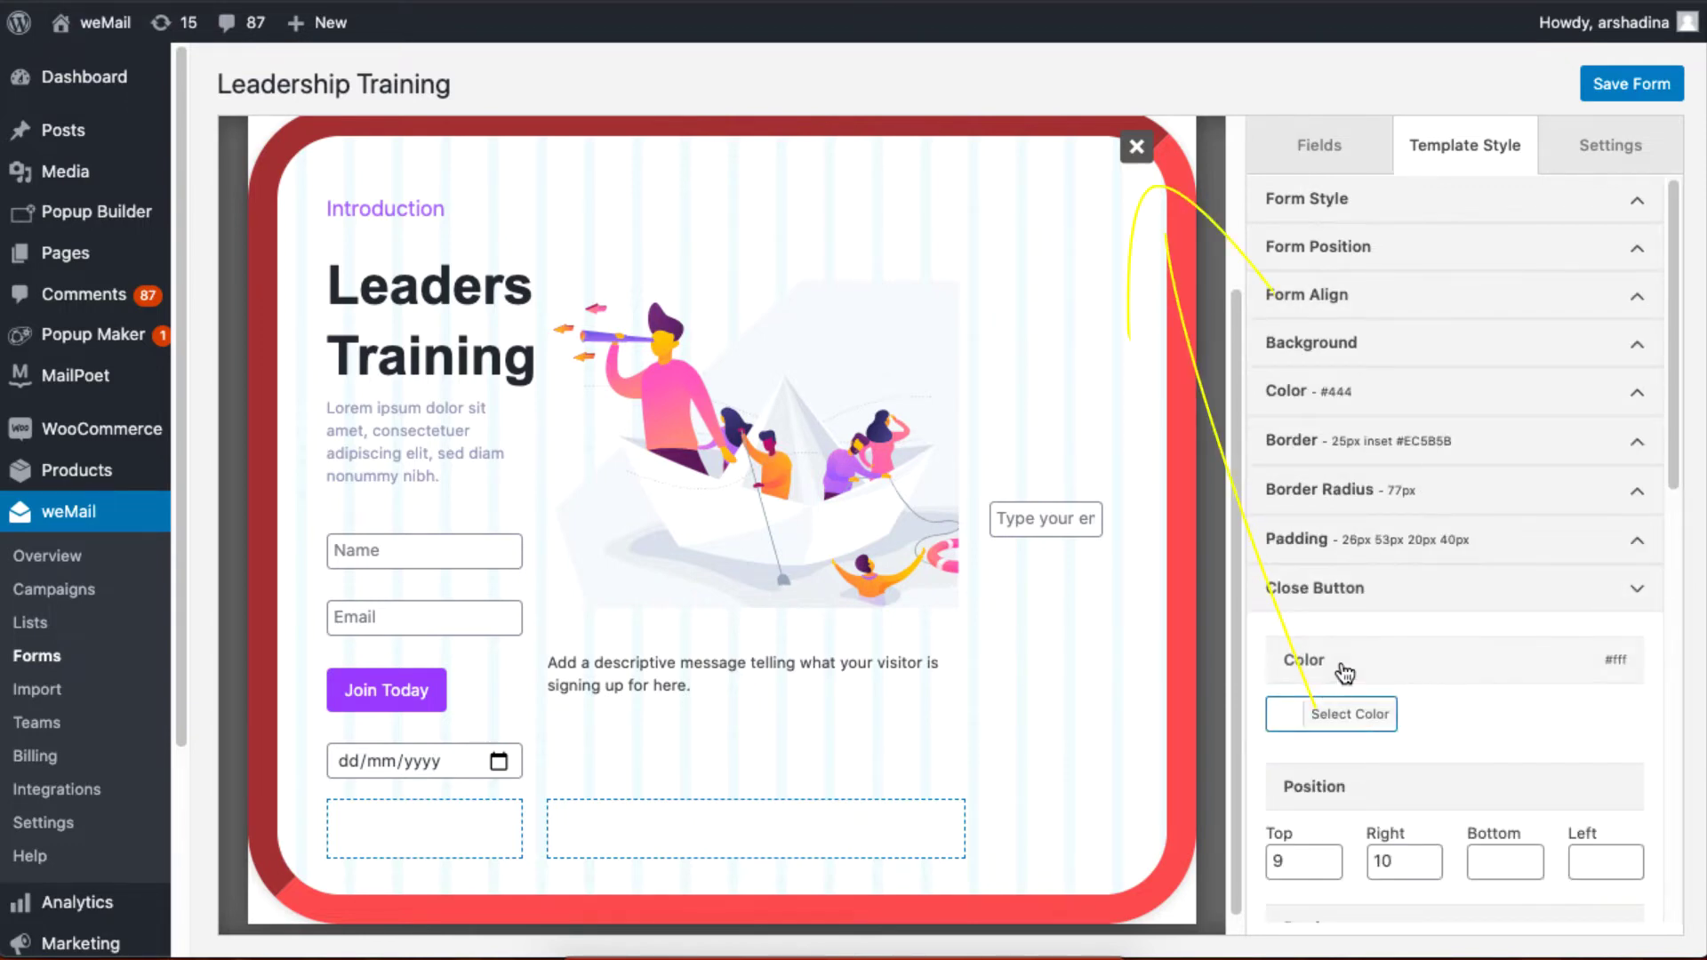
left_click(1306, 719)
left_click_drag(1374, 787, 1490, 763)
left_click_drag(1675, 441, 1674, 560)
left_click(1334, 629)
left_click(1462, 490)
left_click(1306, 456)
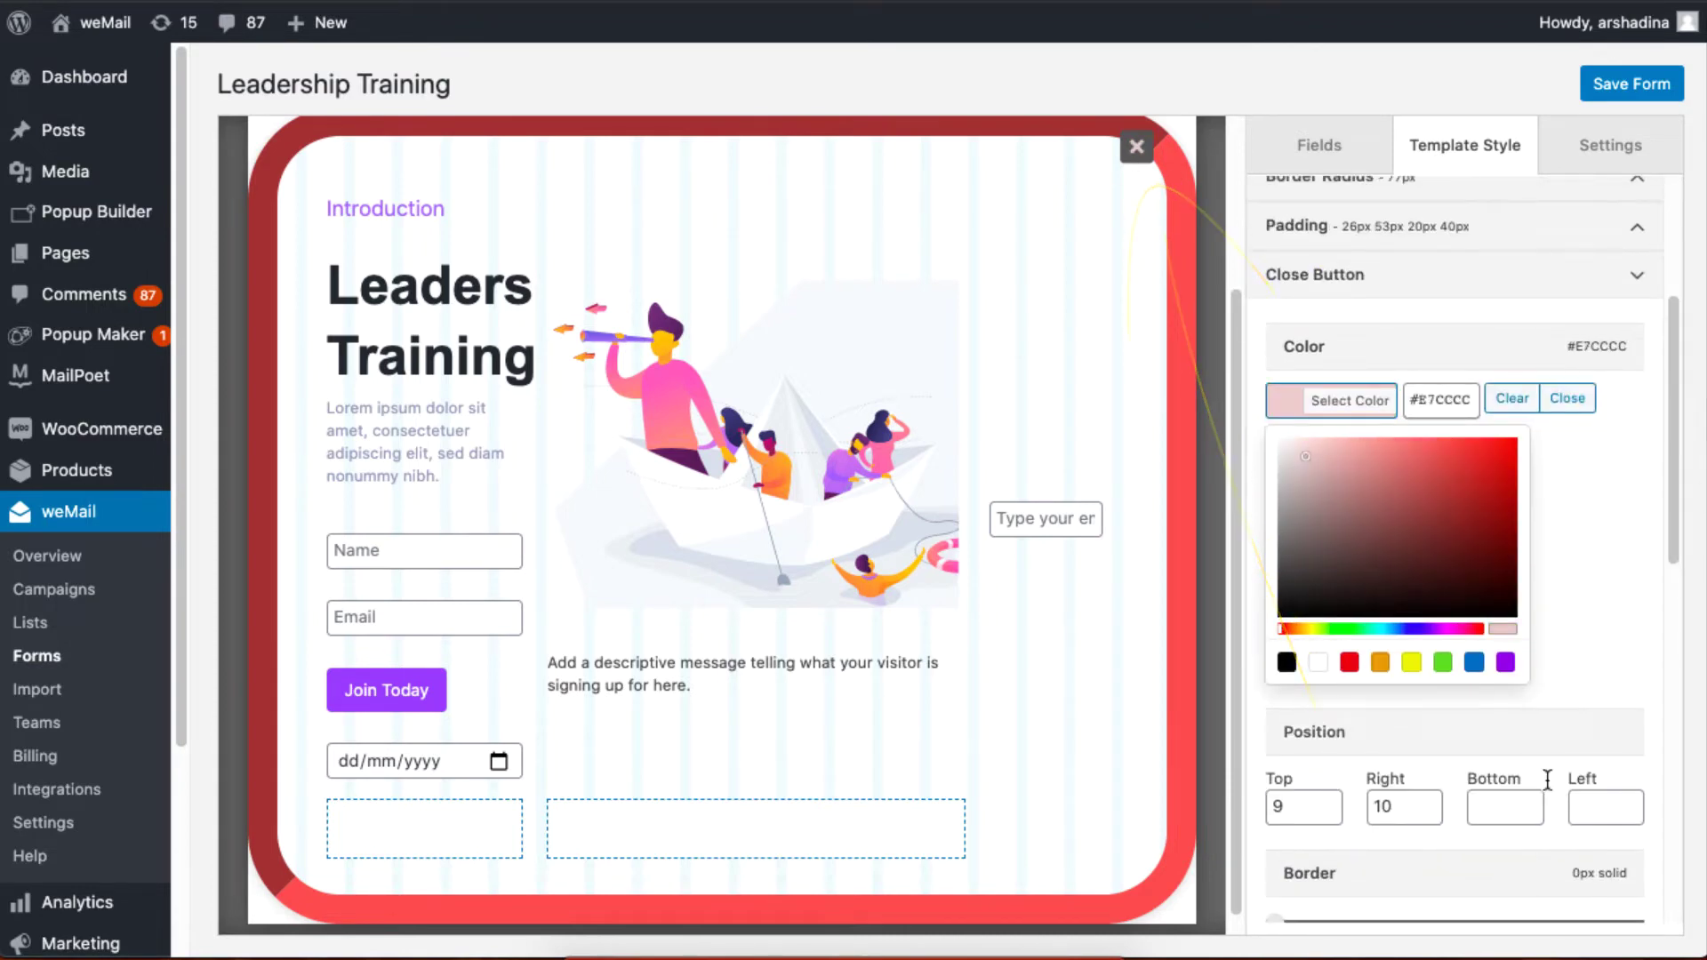
Adjust the close button's border settings and increase its border radius
left_click_drag(1274, 920, 1332, 917)
scroll(1635, 692, "down", 5)
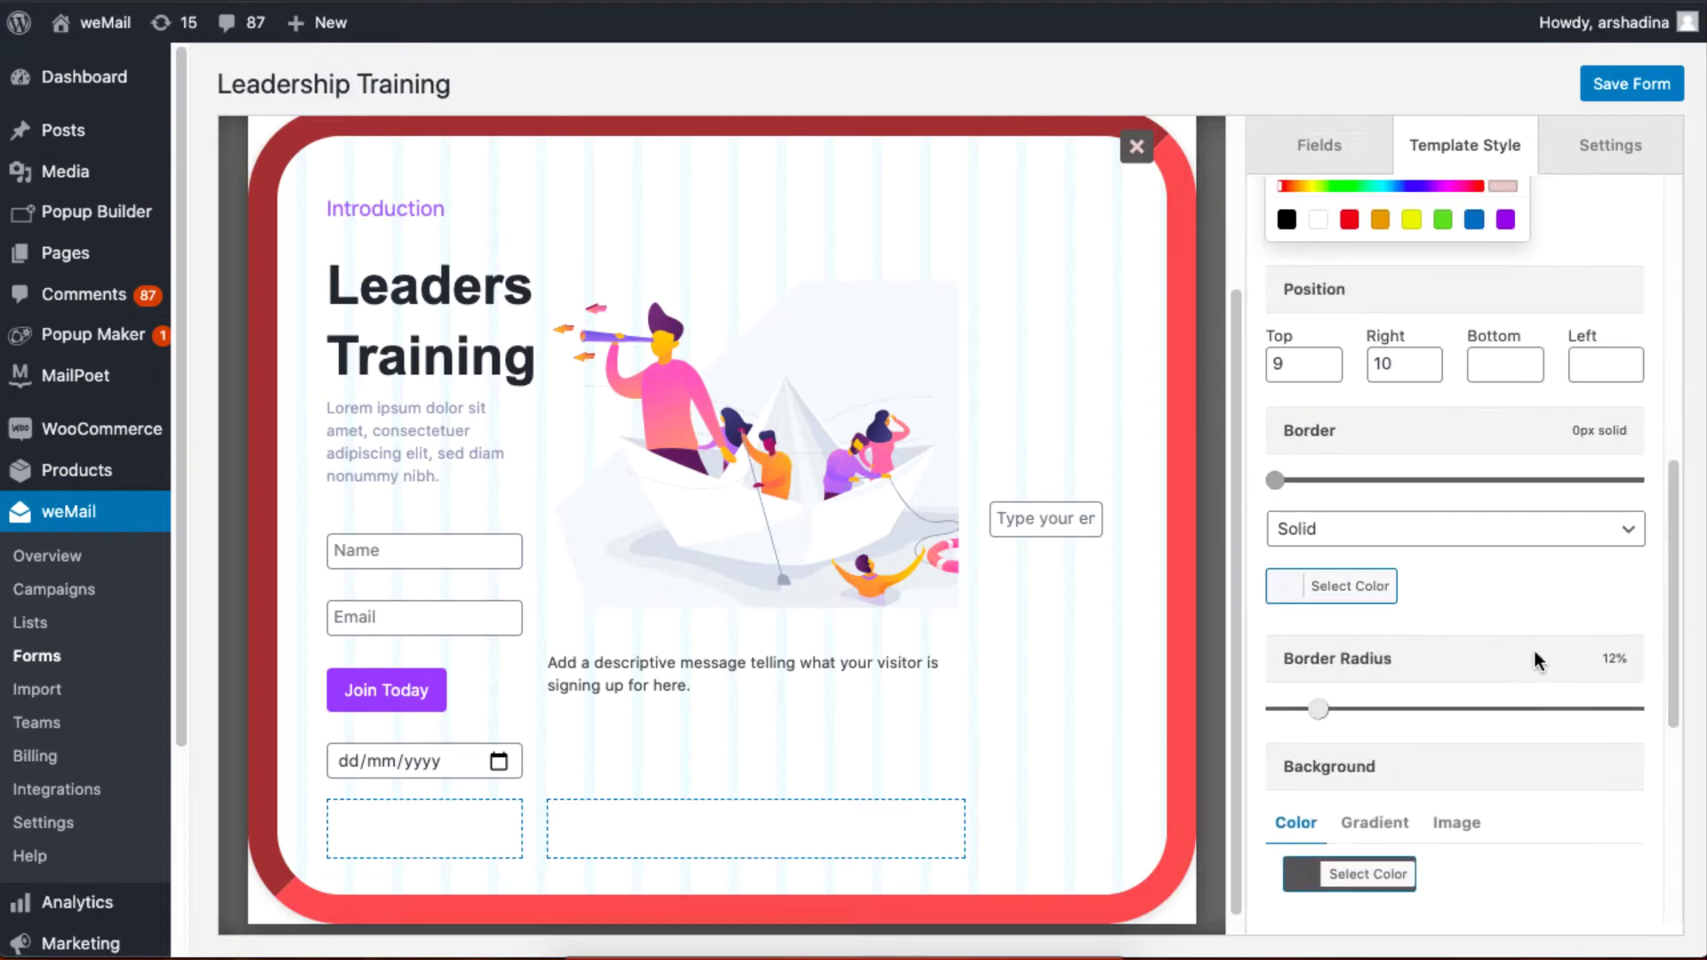
left_click(1459, 529)
left_click(1414, 614)
left_click_drag(1318, 708, 1517, 702)
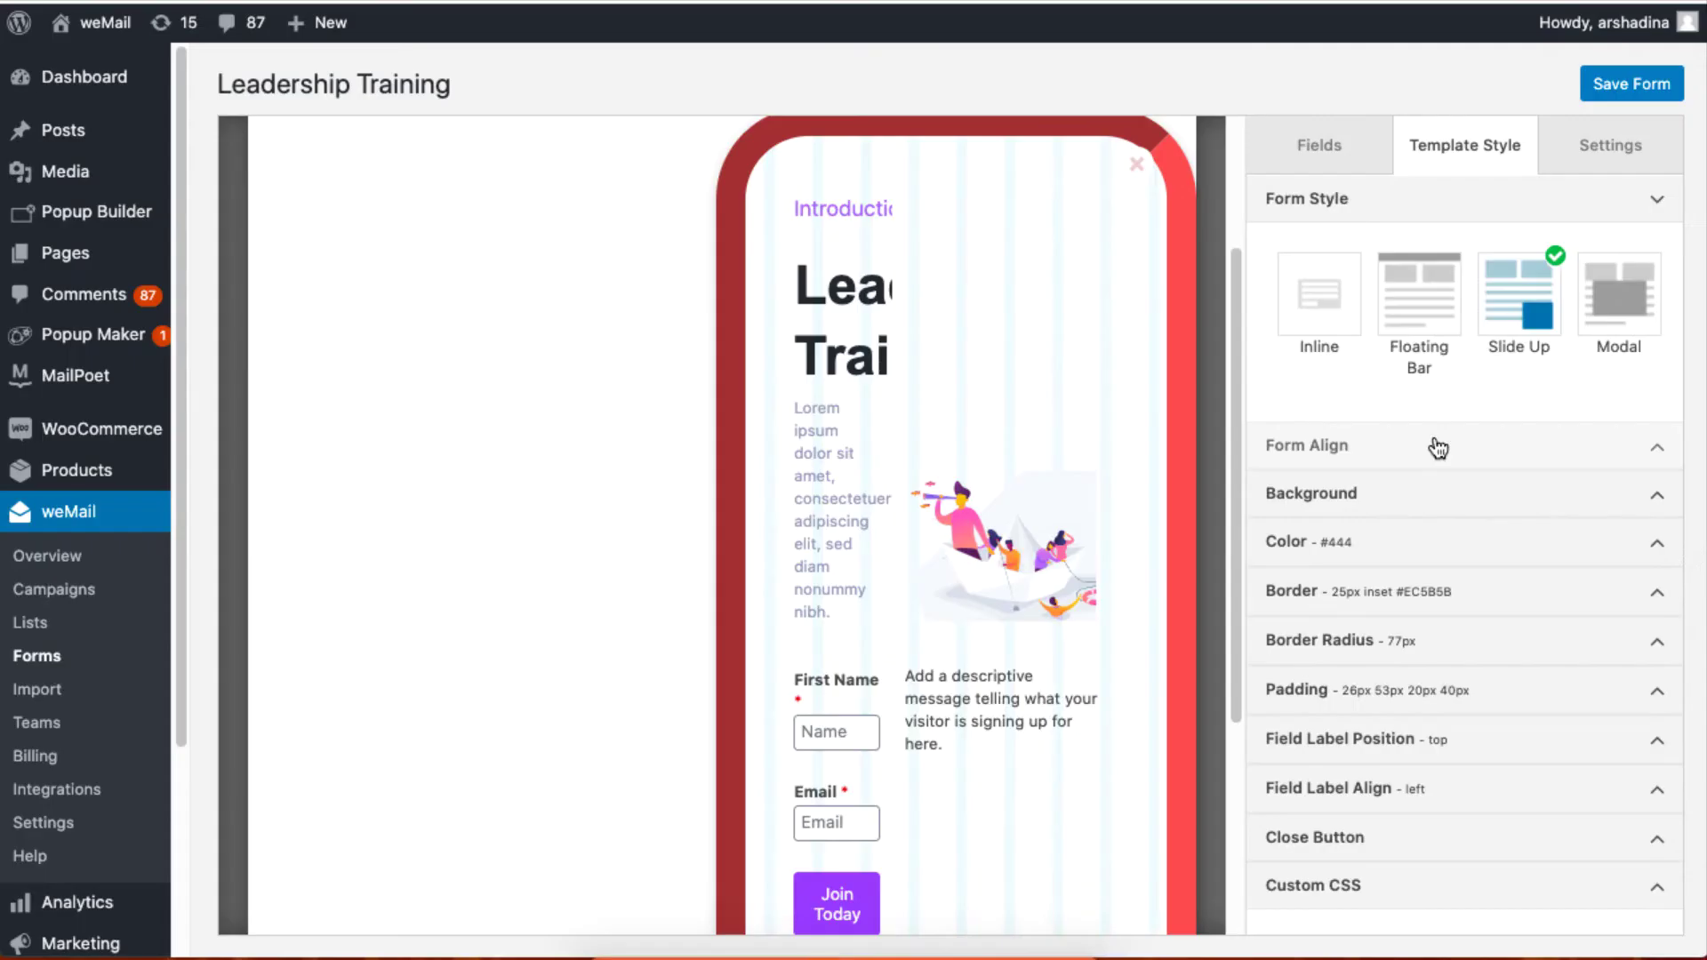
Switch the form style to Modal, compare the modal sizes, and set the size to Large
left_click(1618, 294)
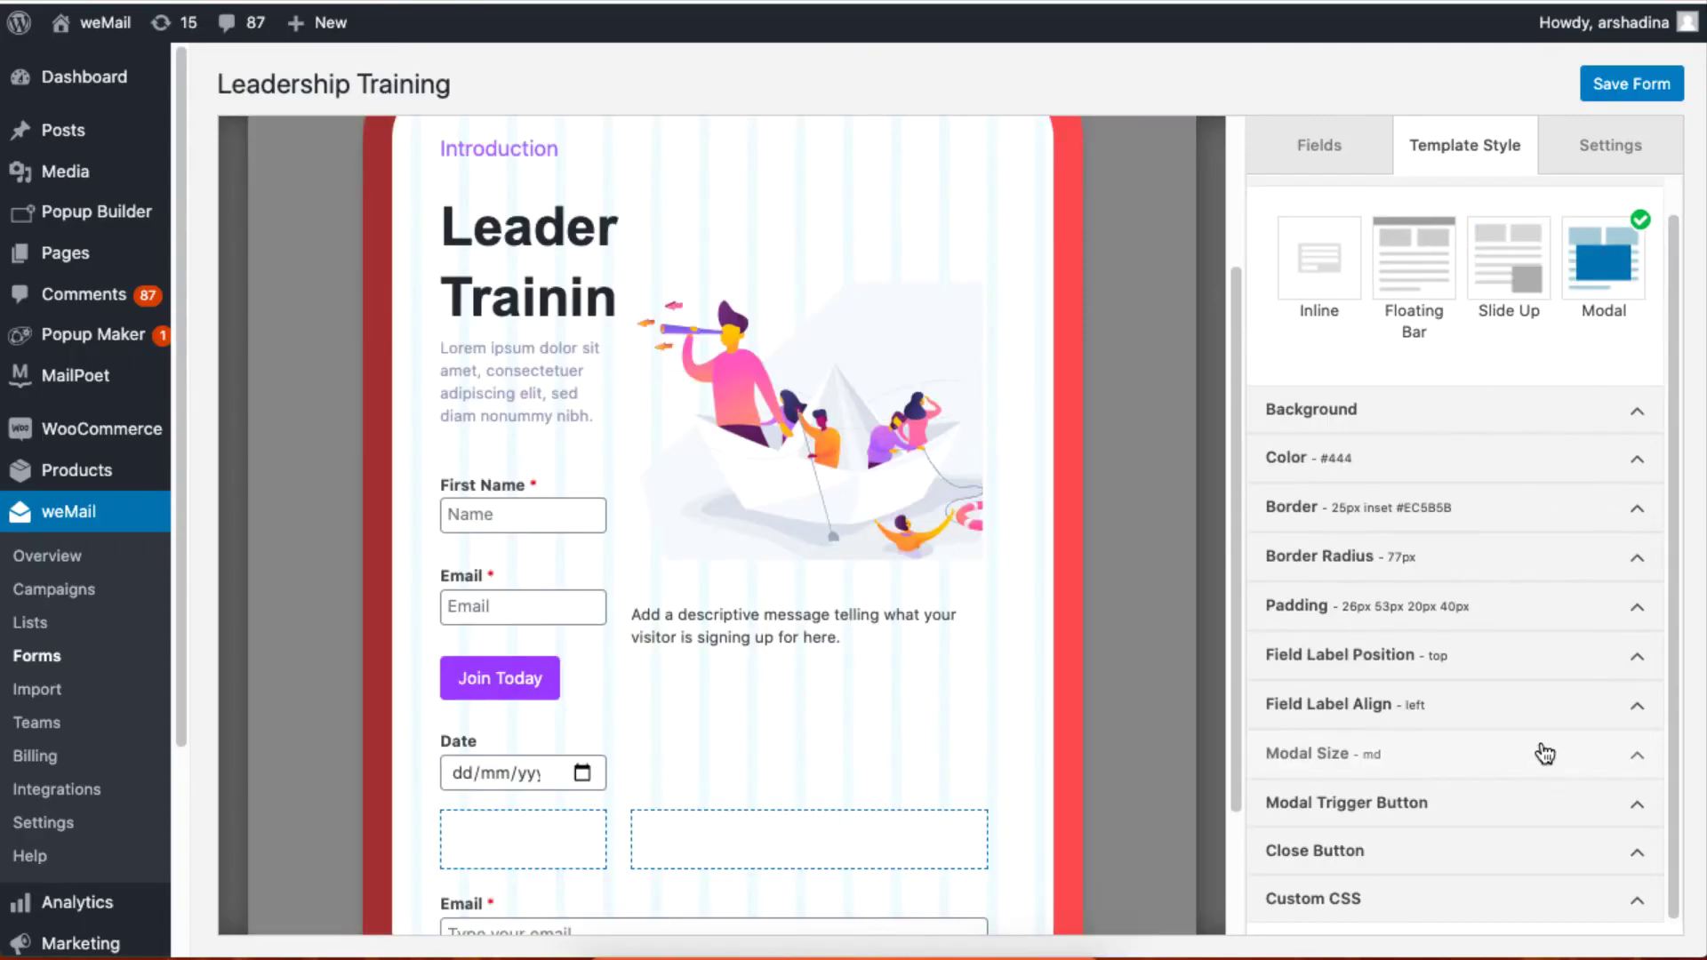
left_click(1544, 751)
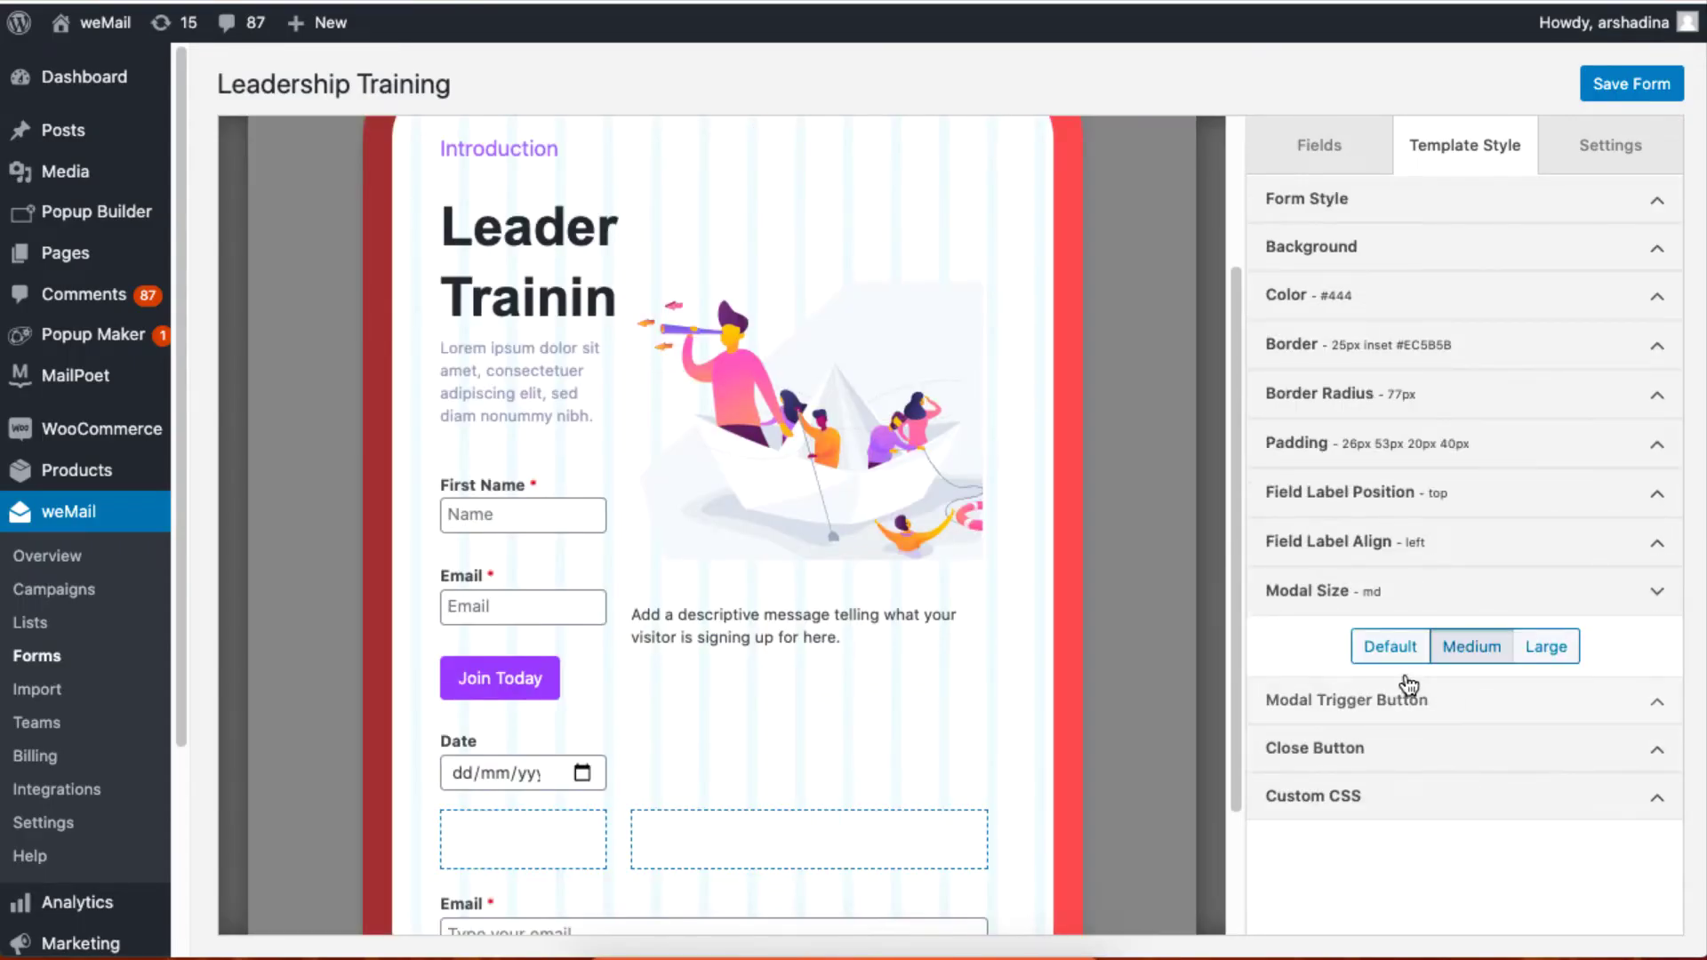
left_click(1386, 647)
left_click(1540, 657)
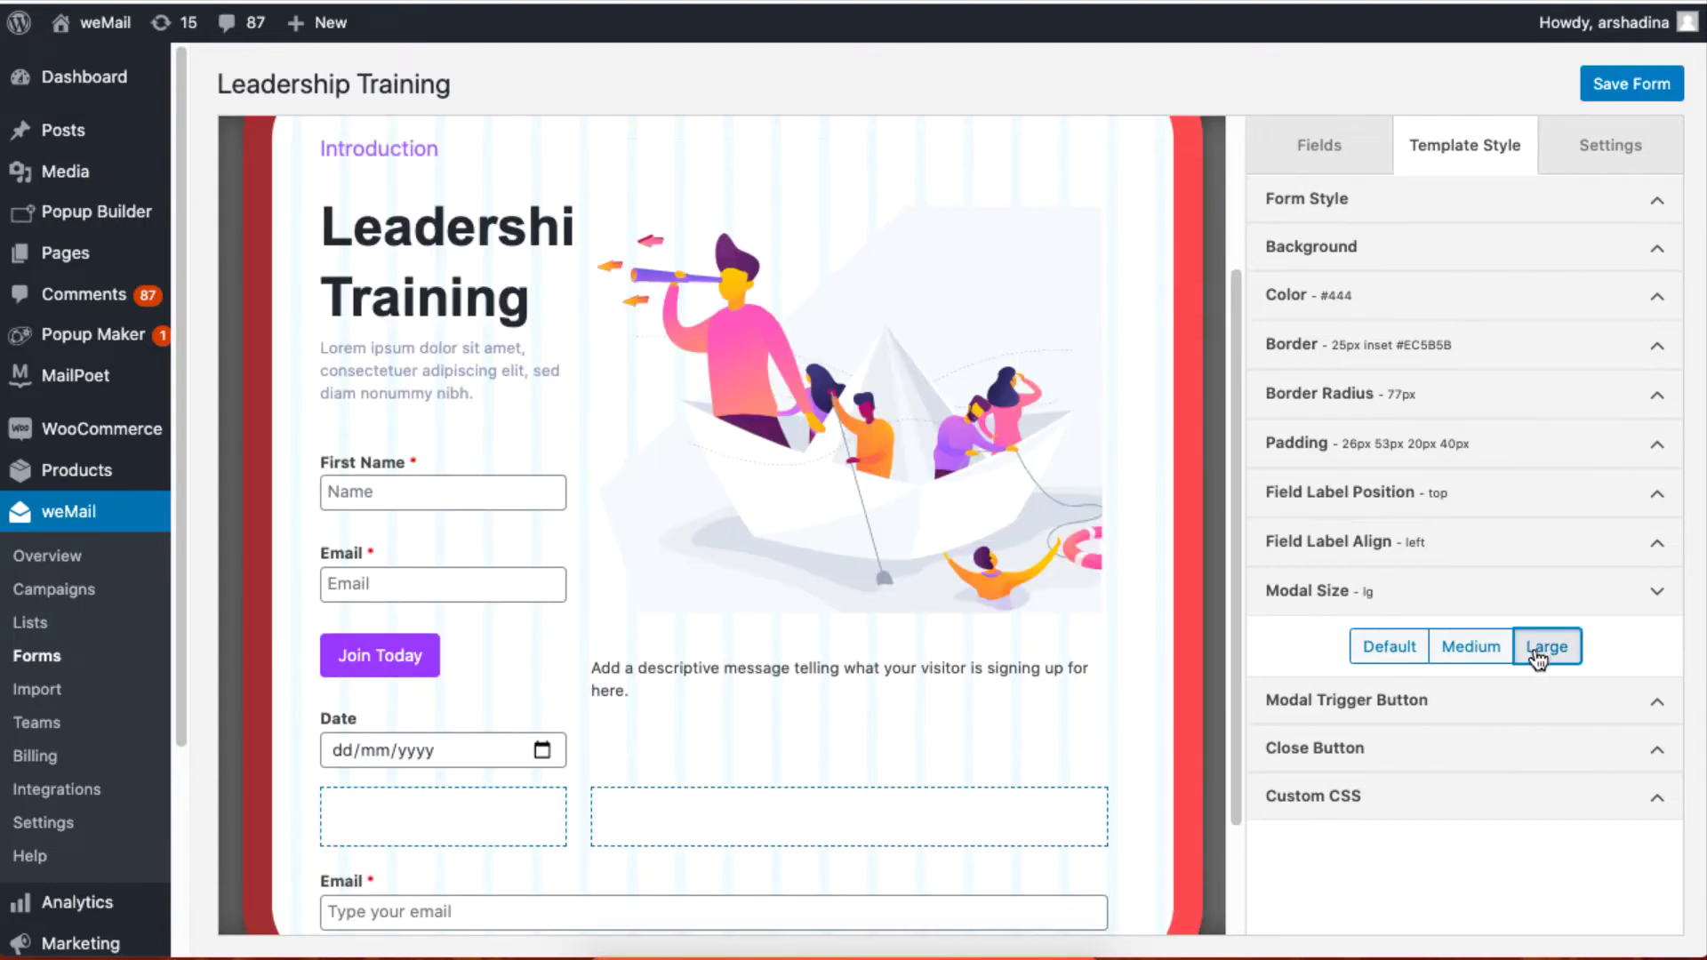
left_click(1469, 656)
left_click(1547, 654)
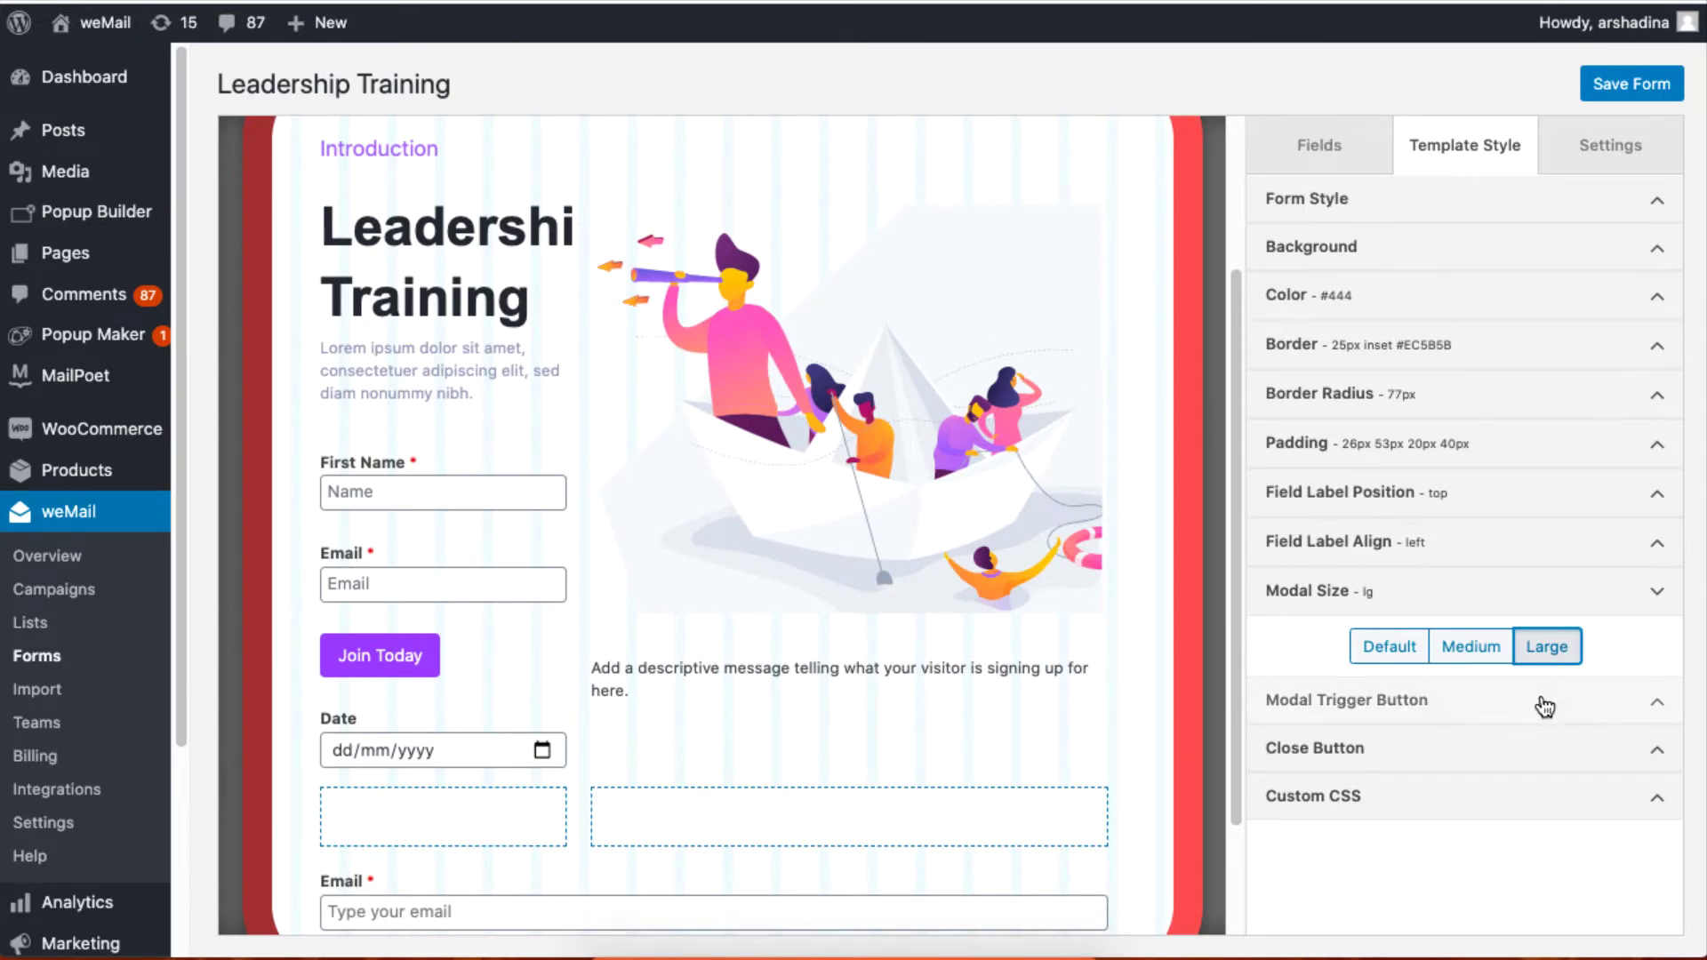
Give the modal trigger button a solid border in #78B9D8 and review its remaining options
left_click(1546, 702)
scroll(1458, 534, "down", 5)
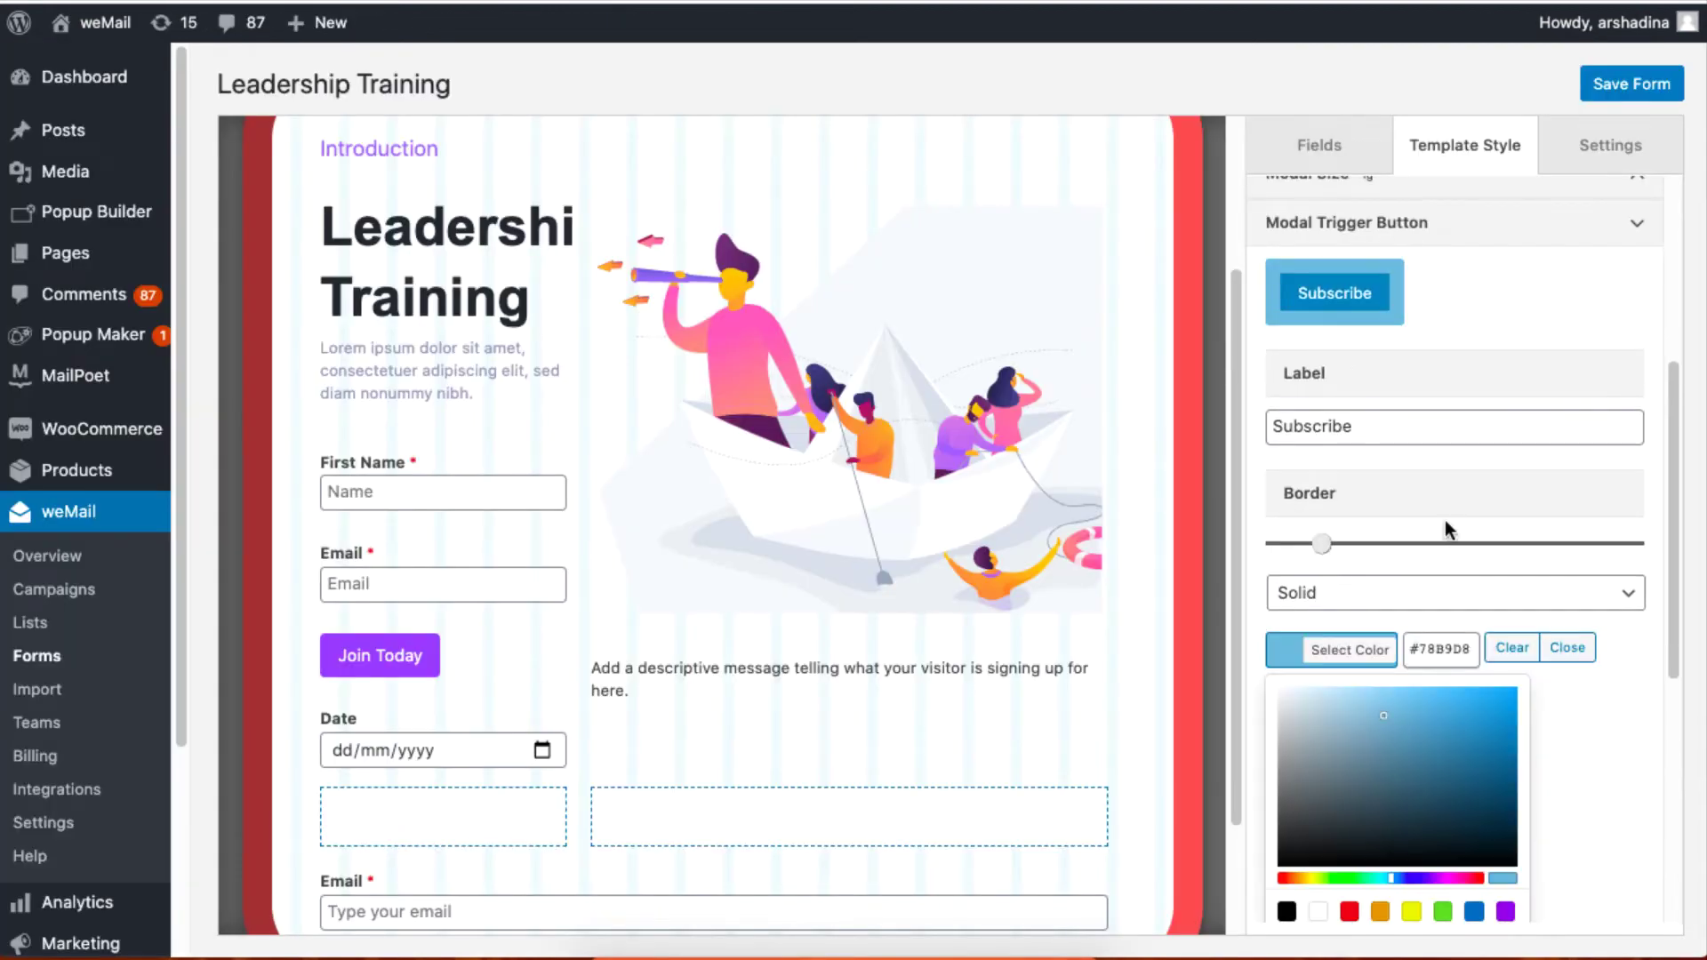
scroll(1458, 534, "down", 5)
scroll(1658, 585, "up", 6)
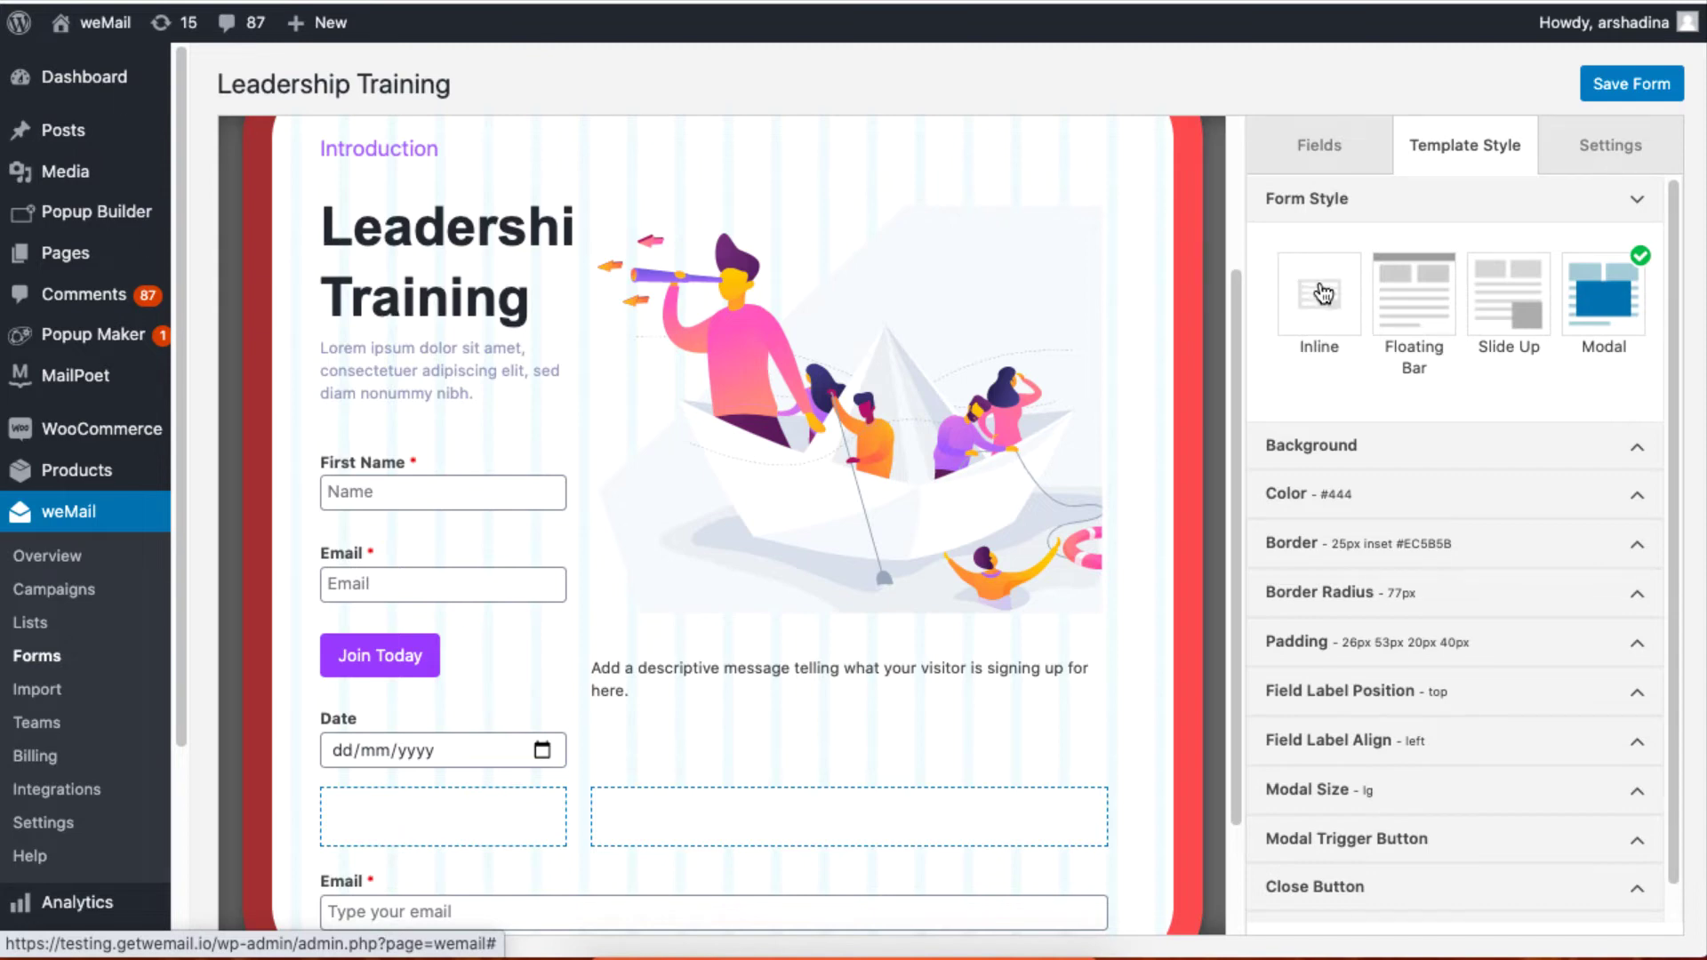
Switch the form style to Inline and try both on-submit actions: the message "Thanks for signing up Today!" and Redirect to a custom url
left_click(1340, 317)
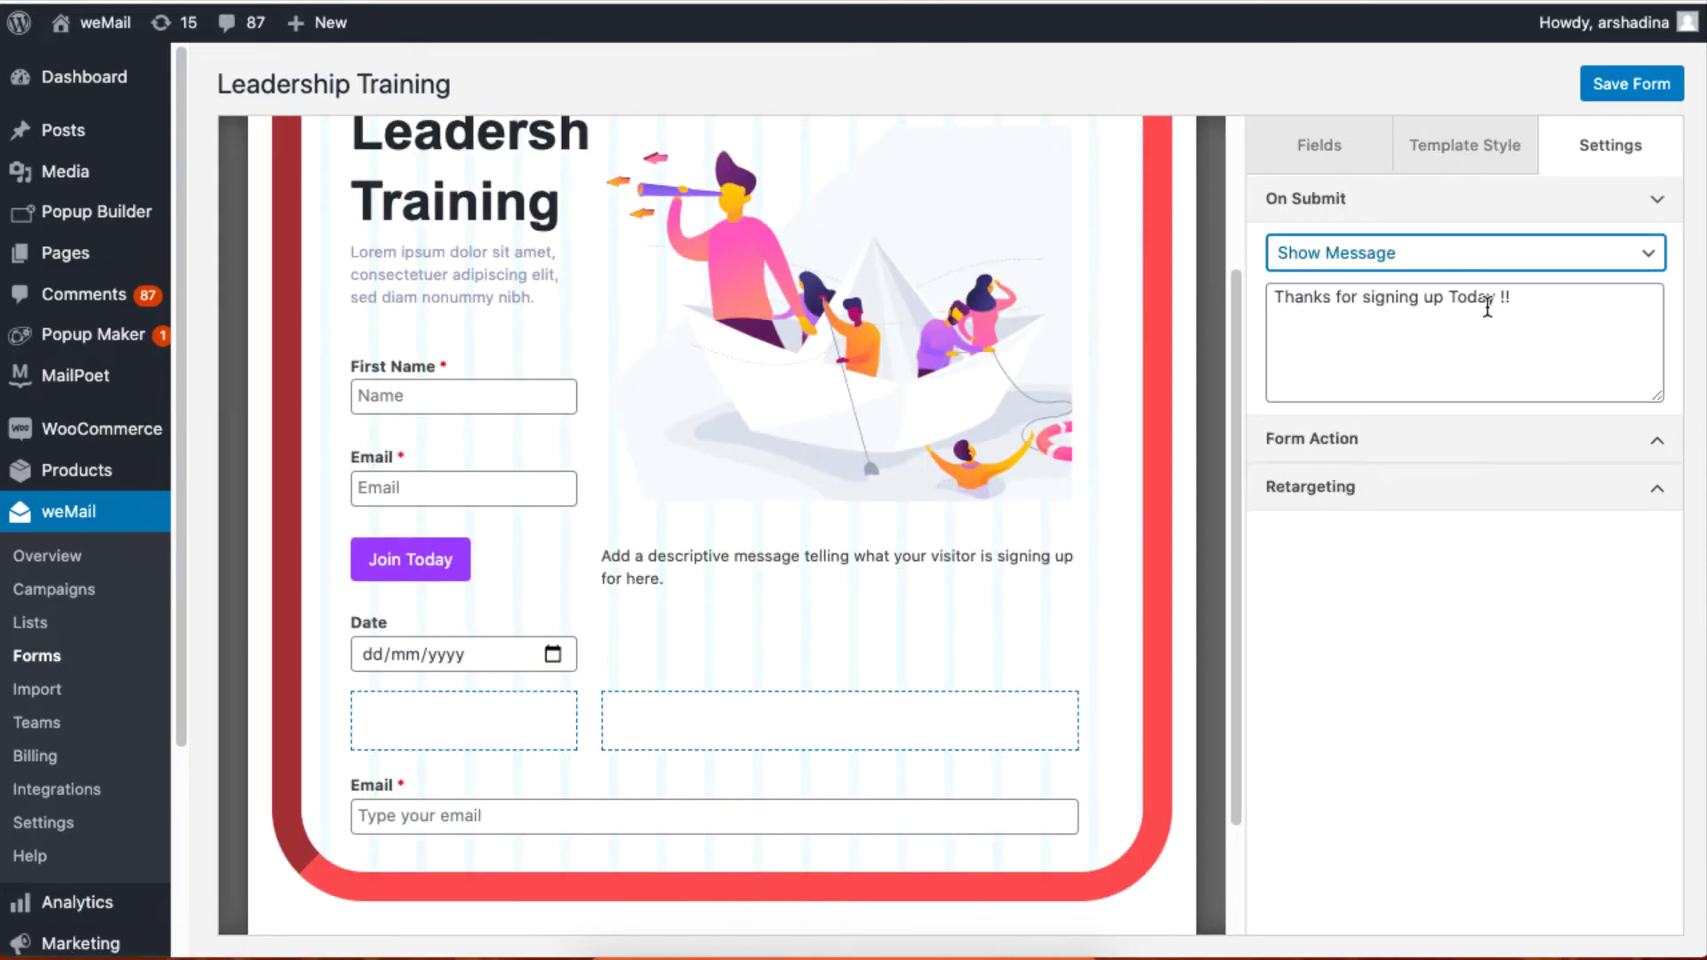
left_click(1549, 303)
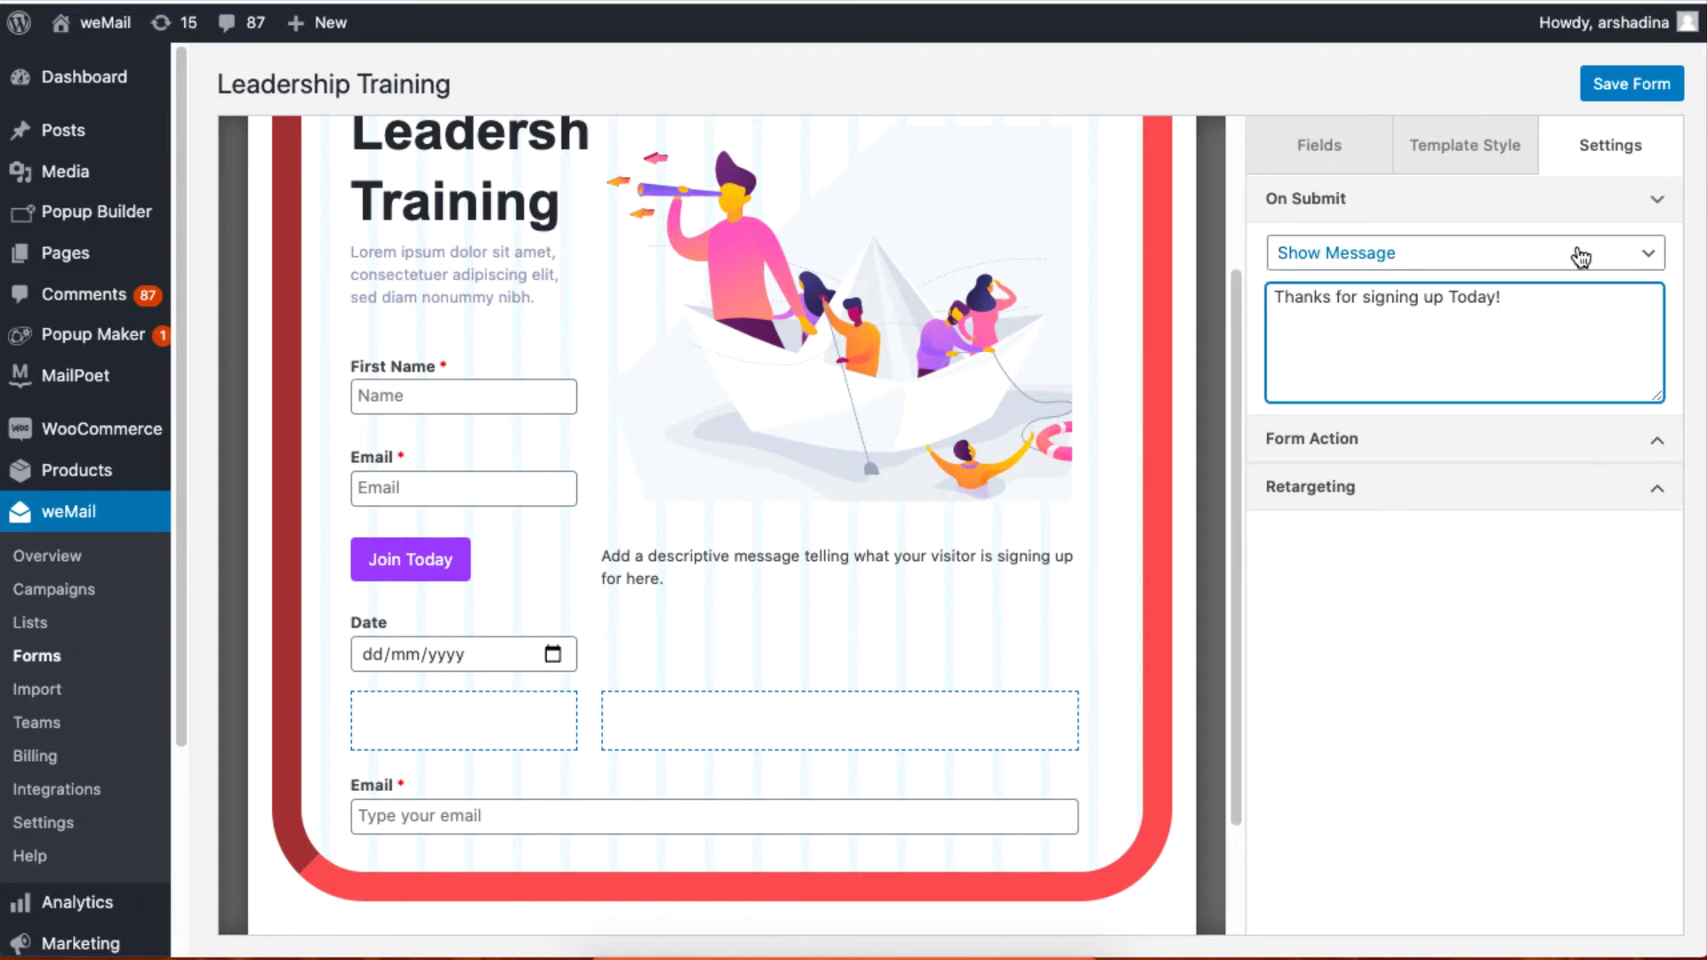
left_click(1582, 255)
left_click(1574, 277)
left_click(1513, 290)
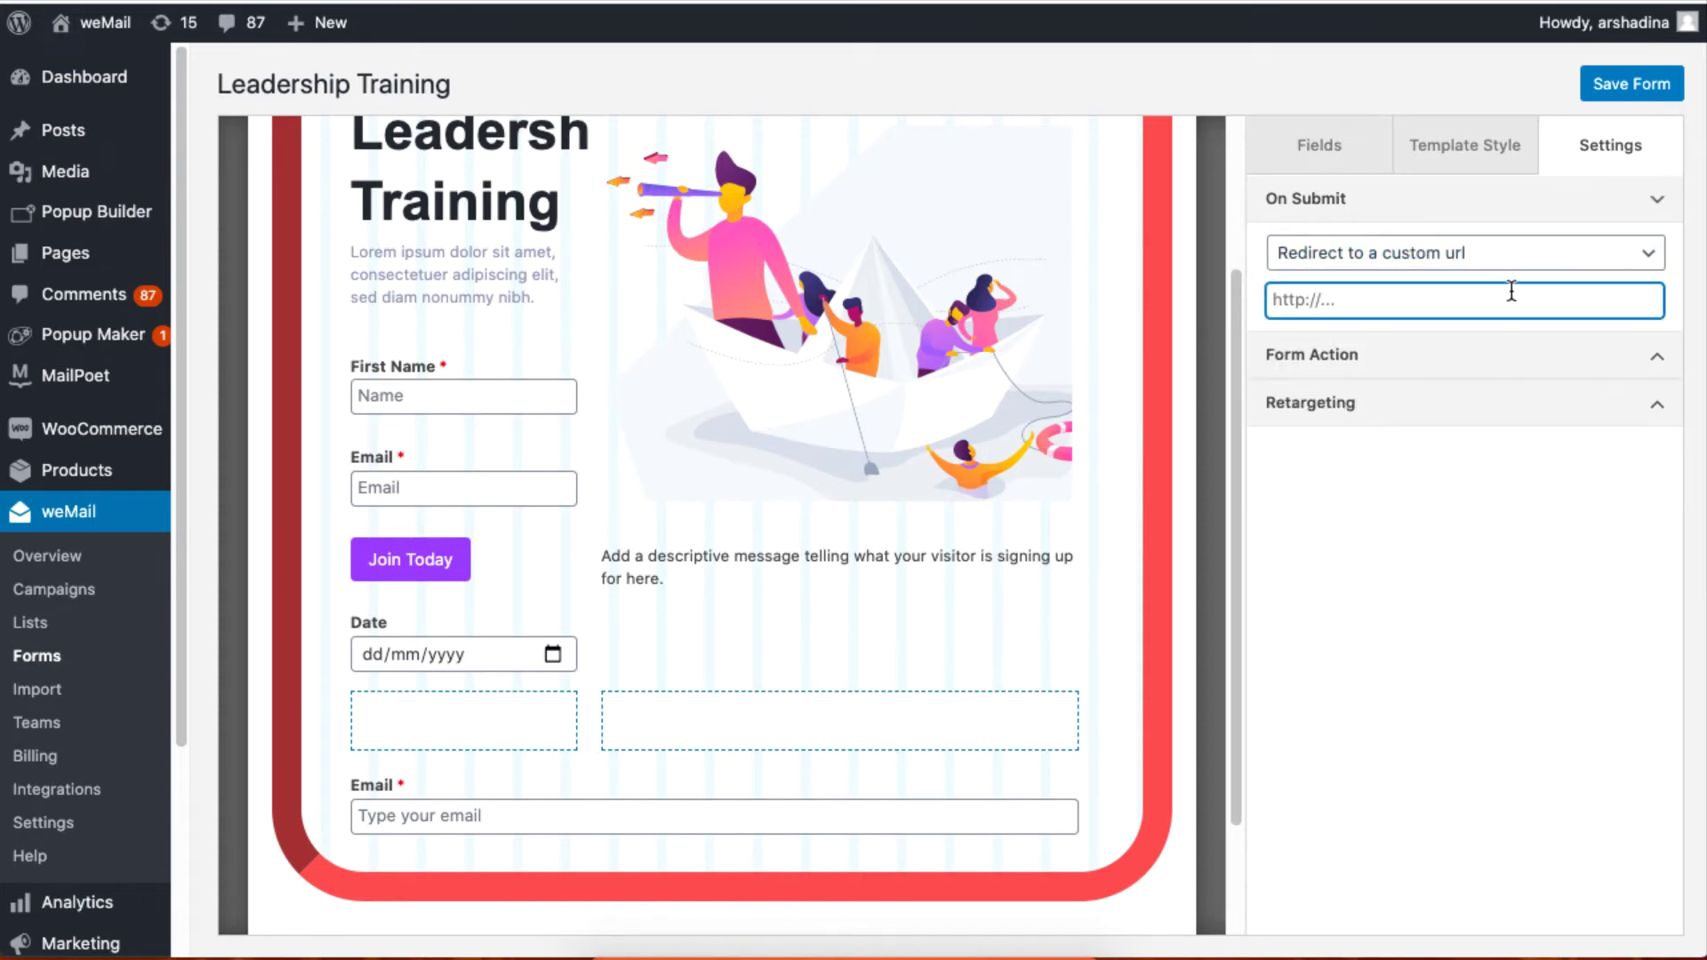
key("ctrl+v")
Set the form action to subscribe sign-ups to the ERP News & Update list, keeping Ignore tagging selected
left_click(1412, 358)
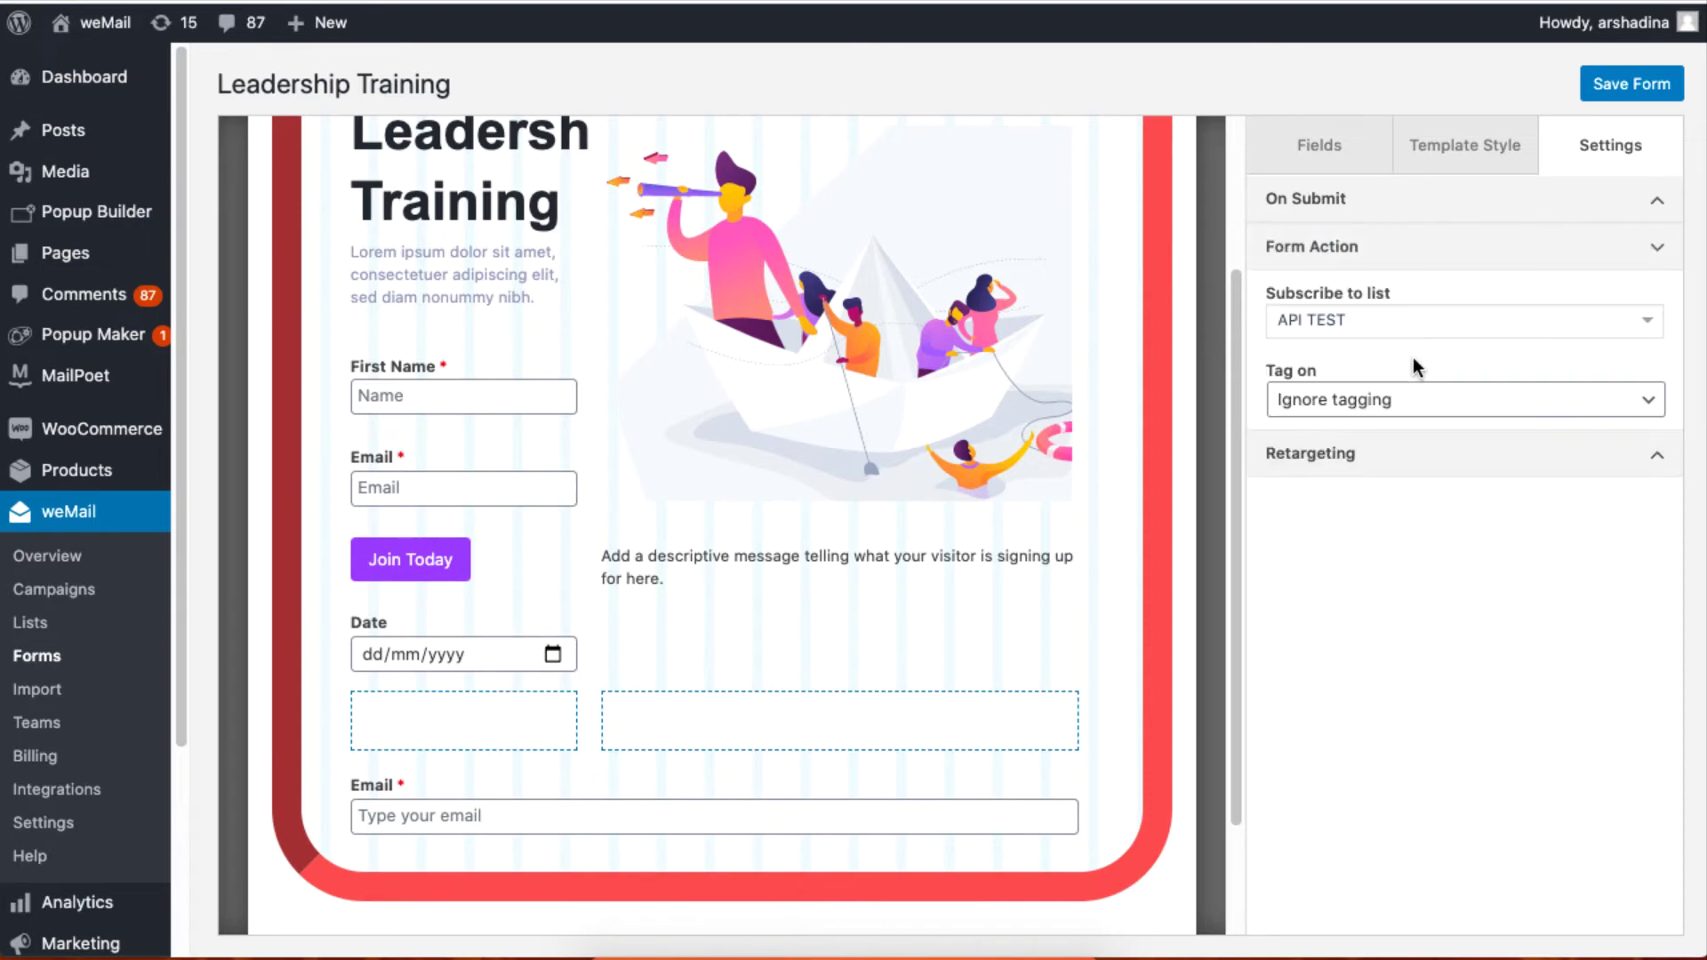
left_click(1416, 322)
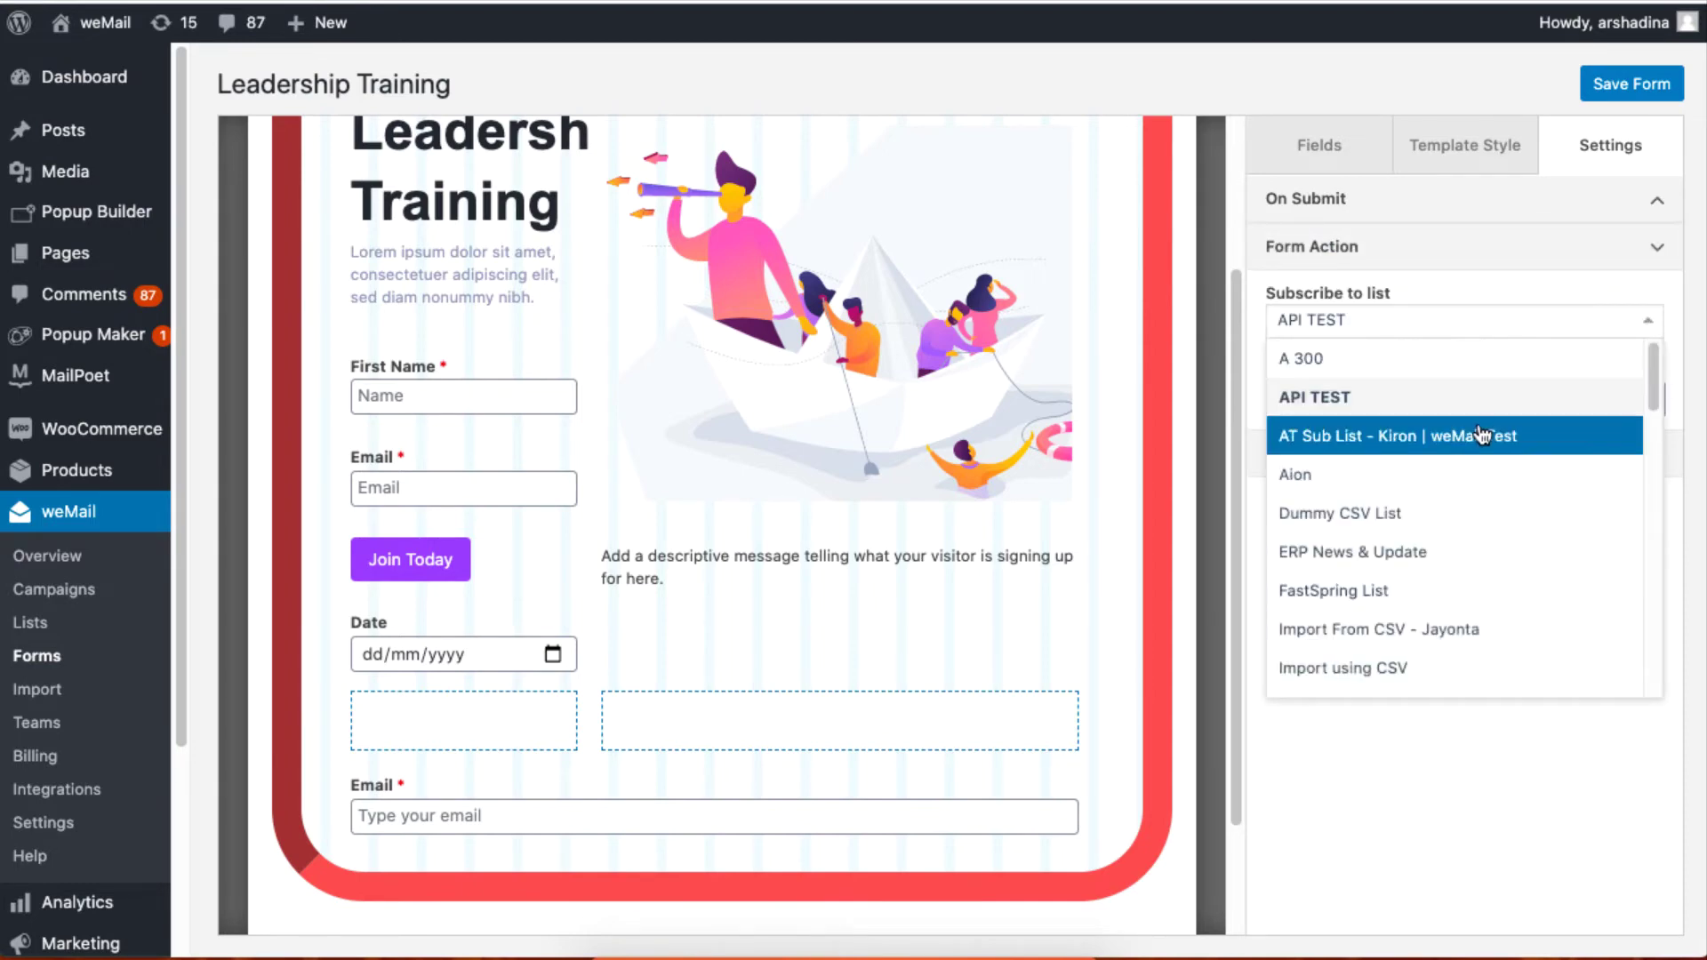
left_click(1490, 563)
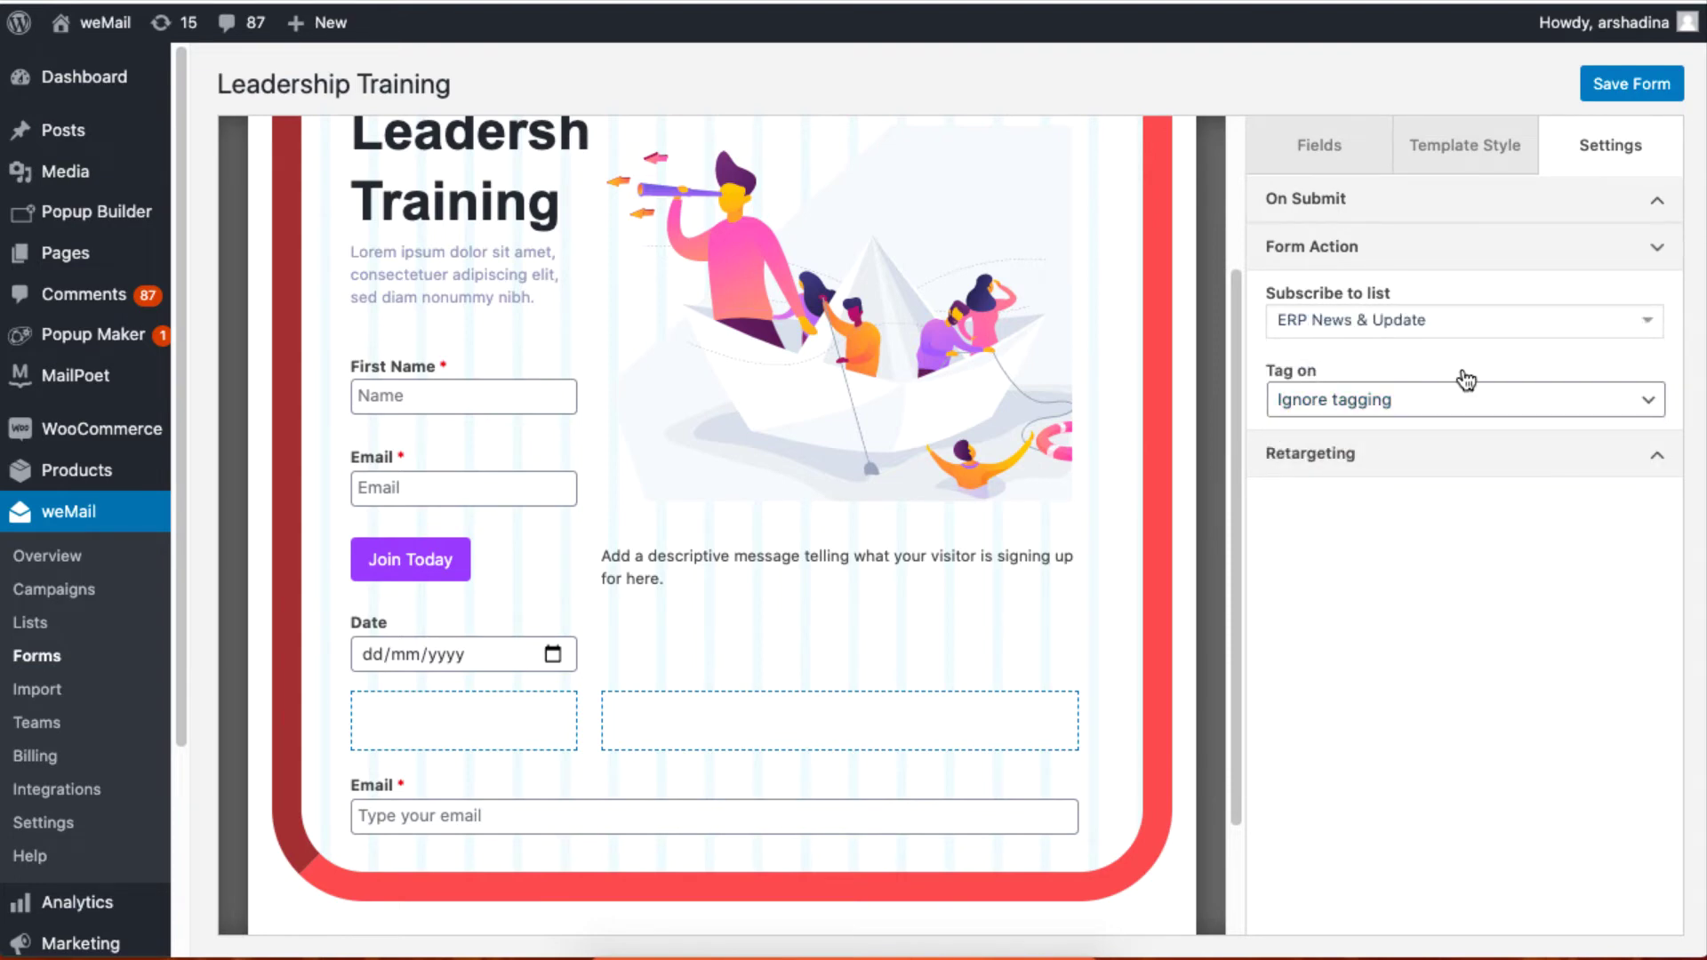
left_click(1470, 411)
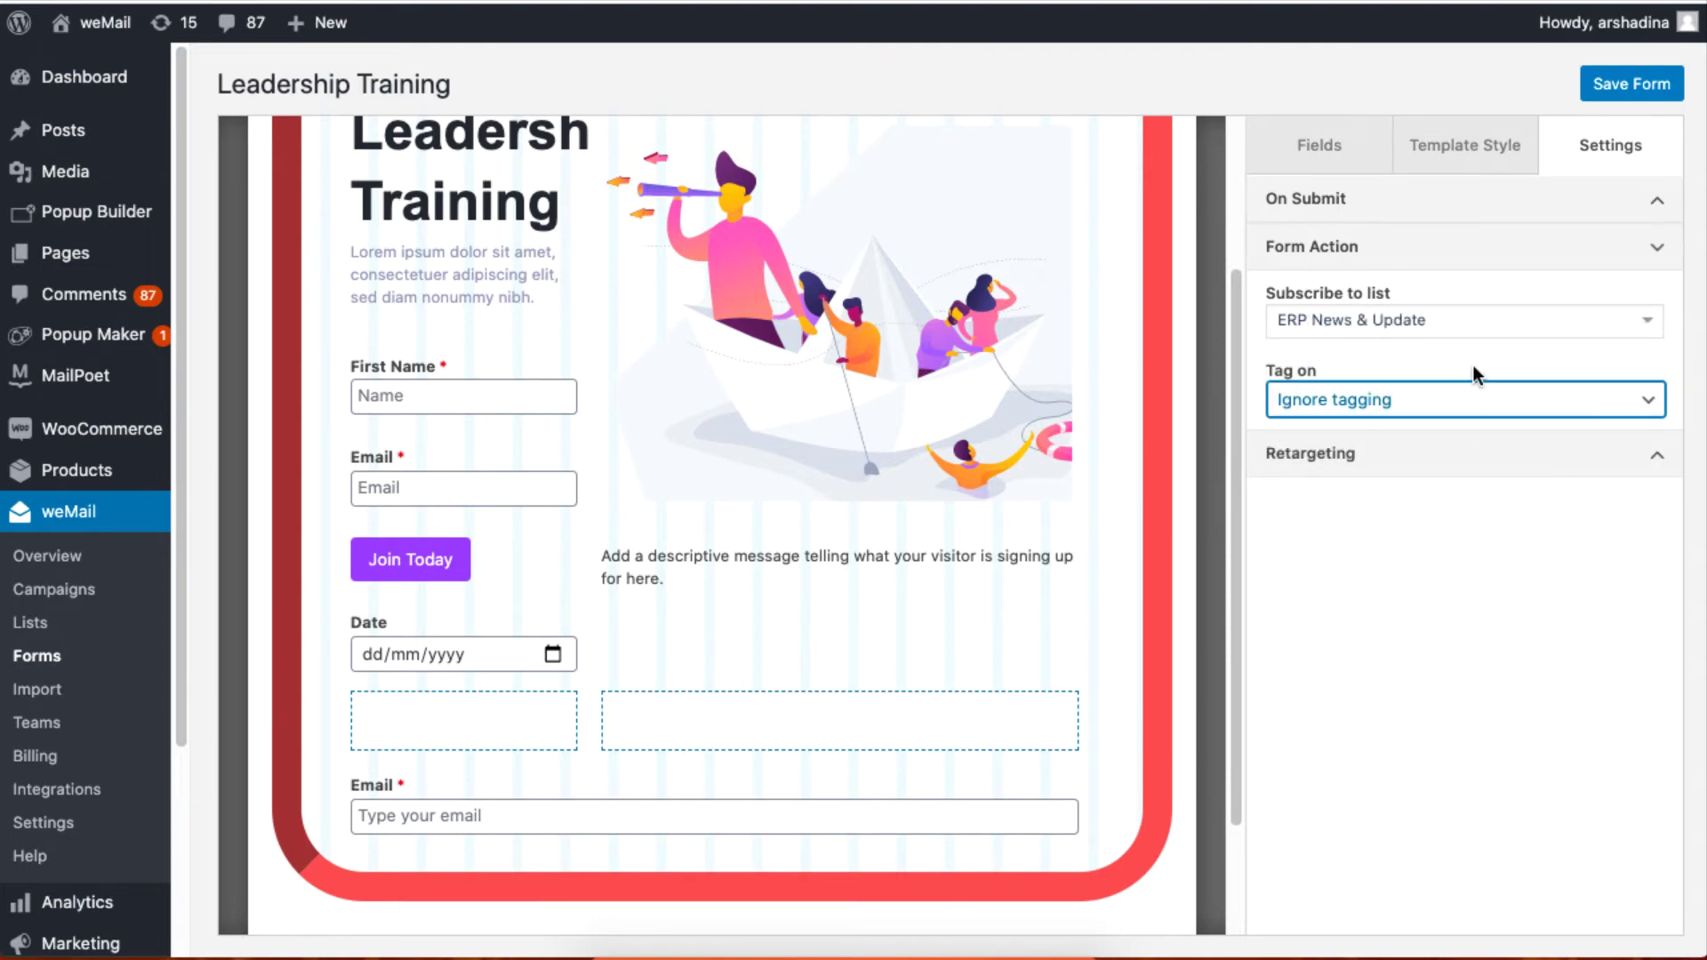
Enable retargeting so that the form is not shown again for One Week once submitted
left_click(1501, 465)
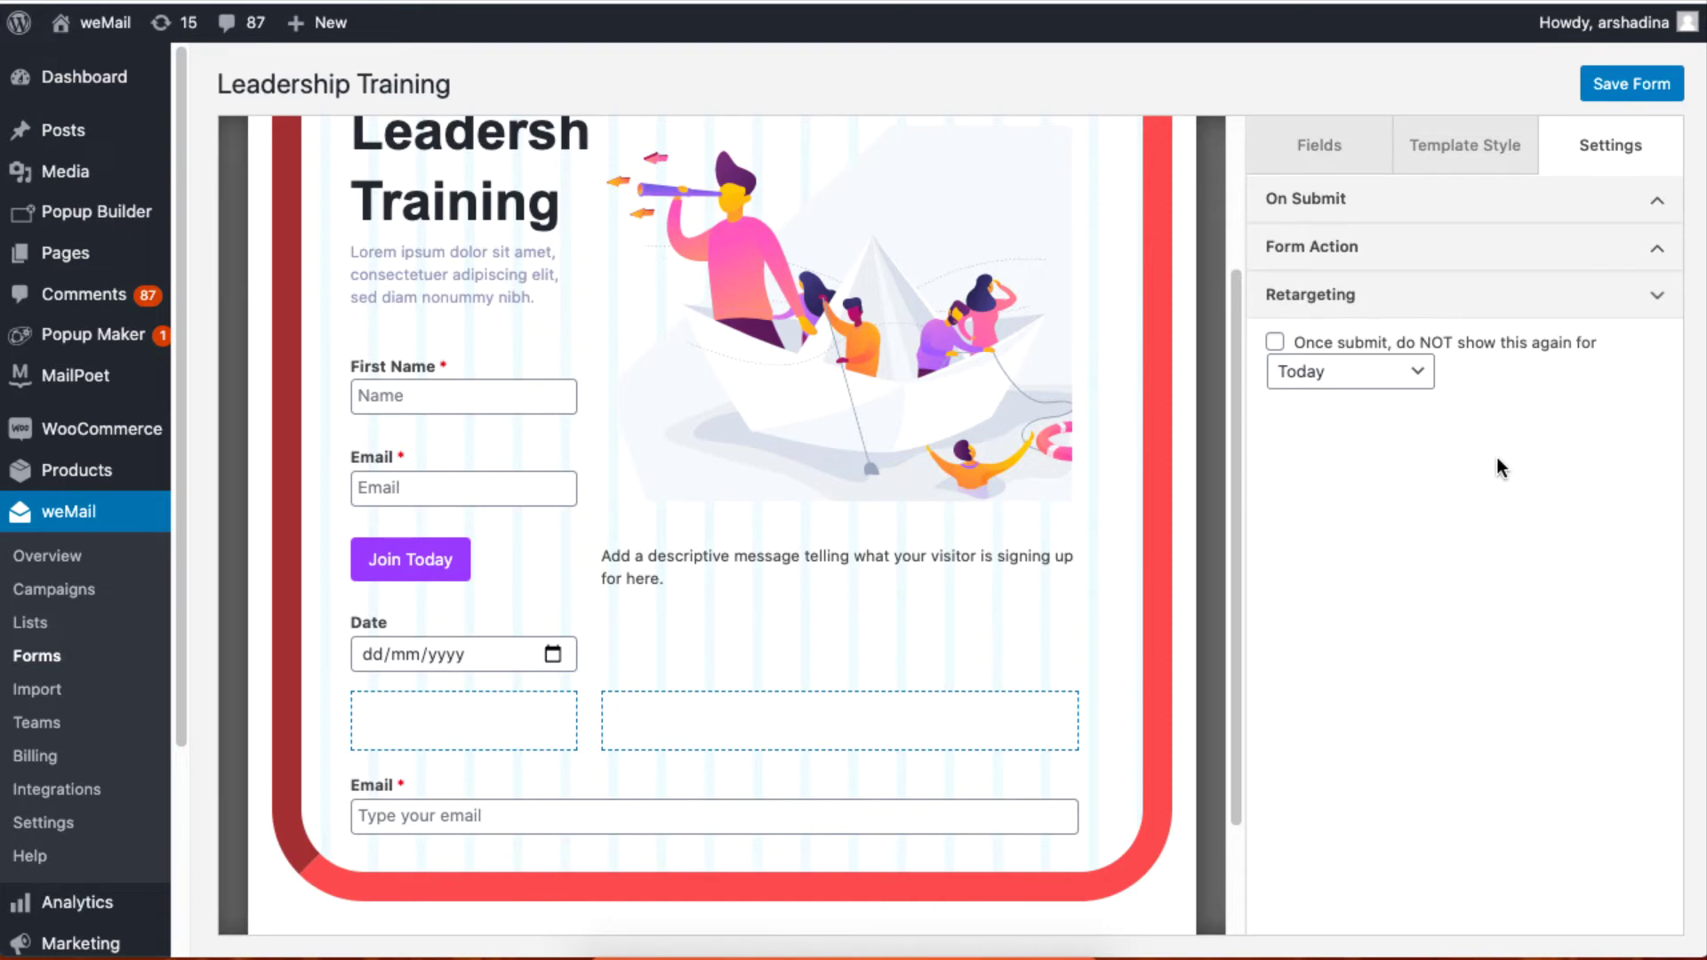
left_click(1334, 377)
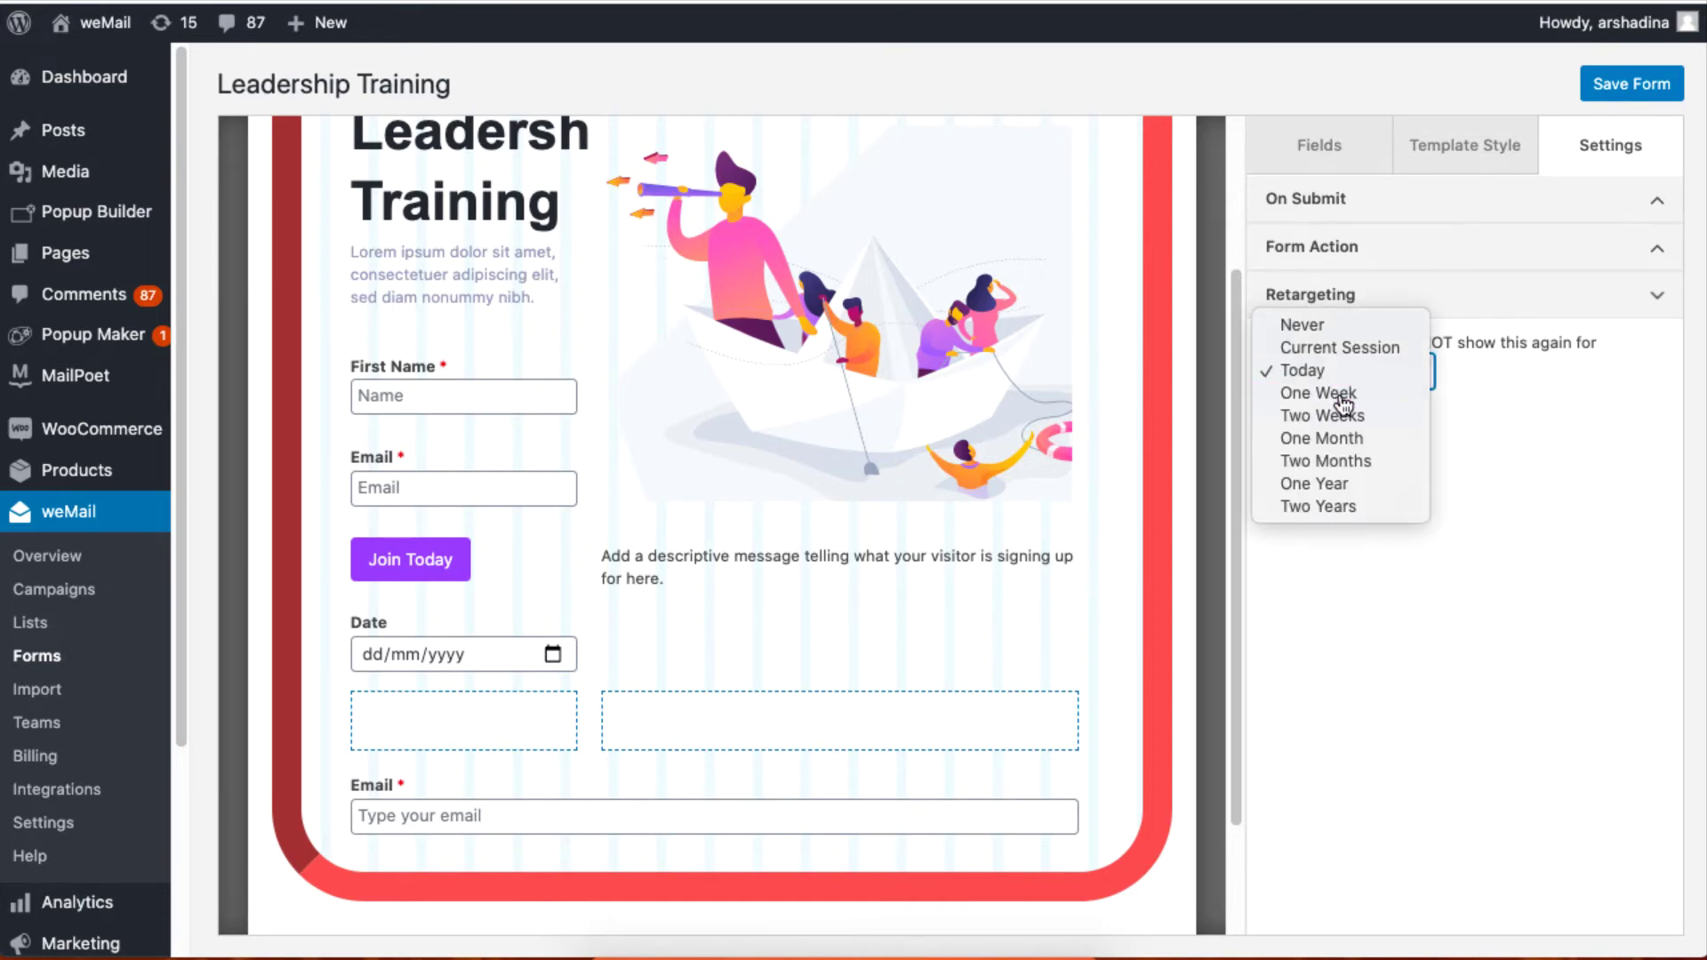
left_click(1344, 405)
left_click(1363, 354)
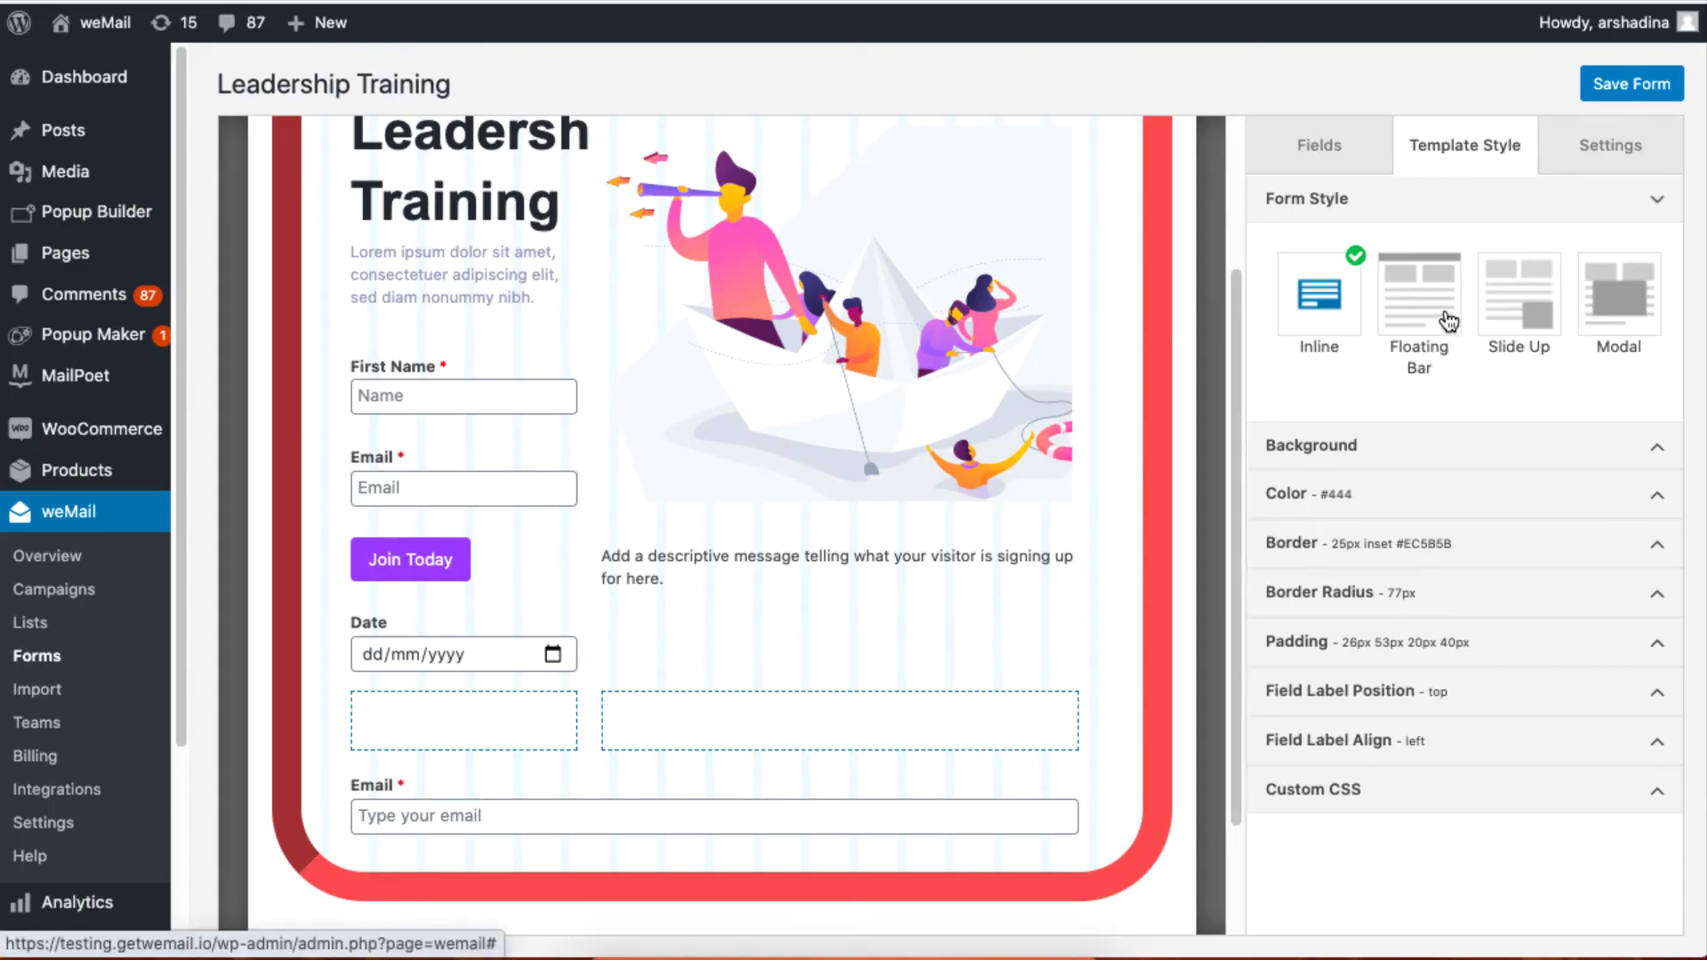
Switch the form style to Floating Bar and limit its display to Specific Pages
left_click(1431, 315)
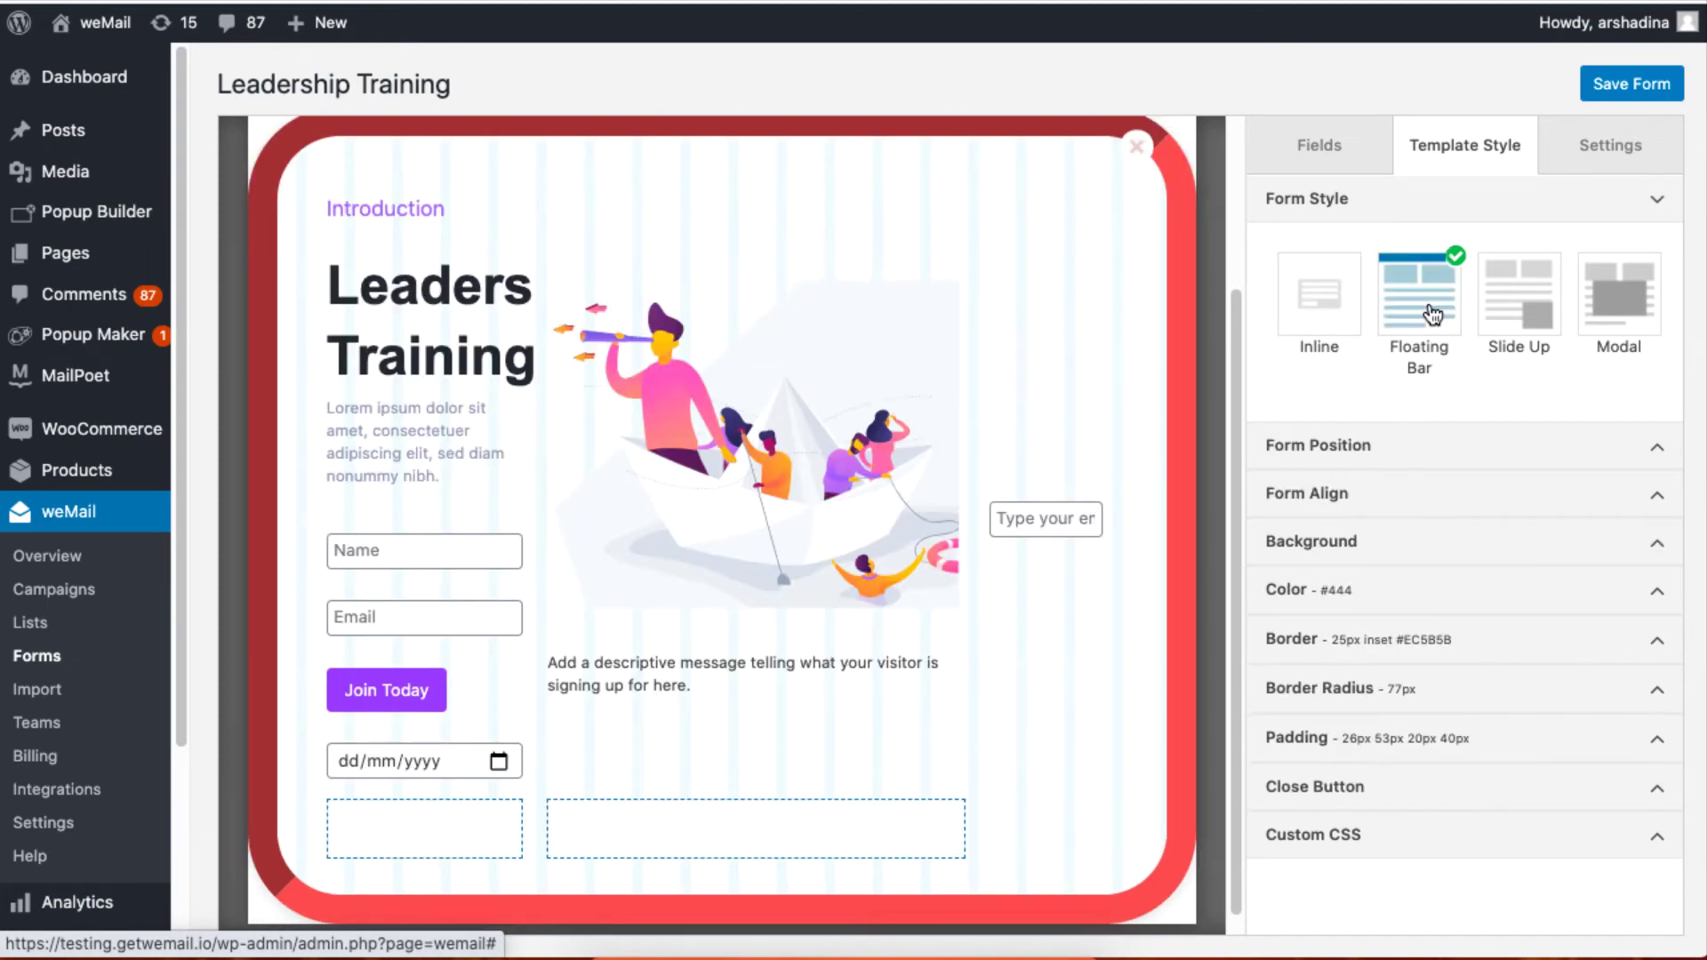
left_click(1613, 145)
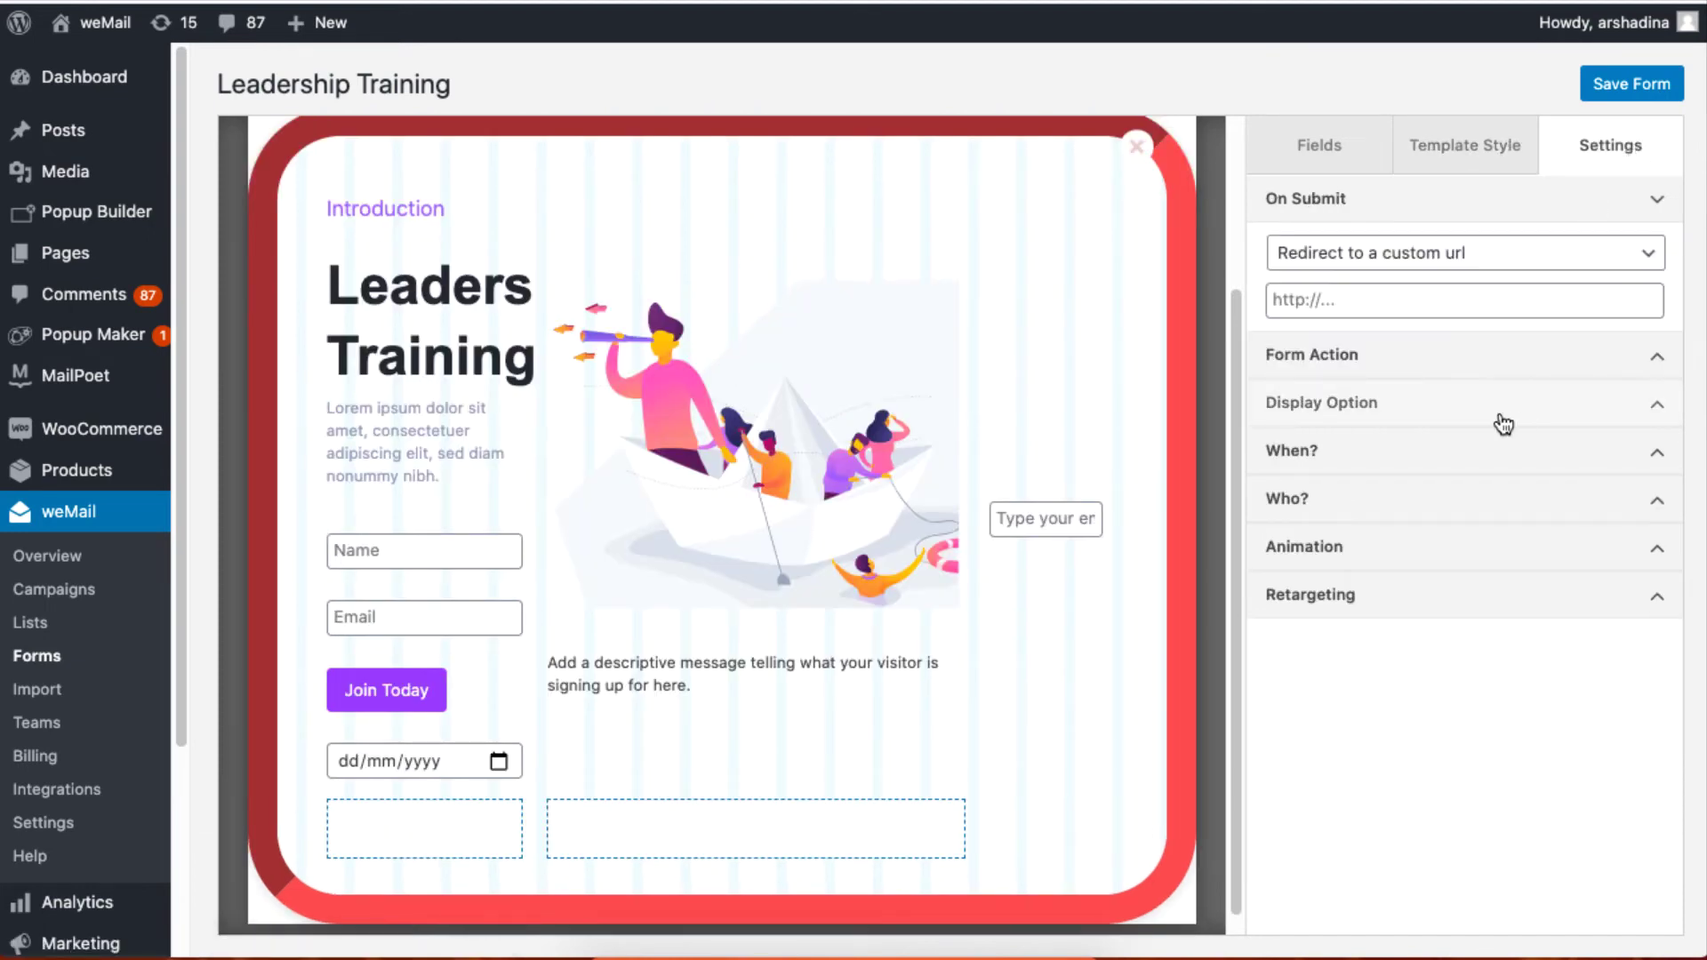
left_click(1645, 402)
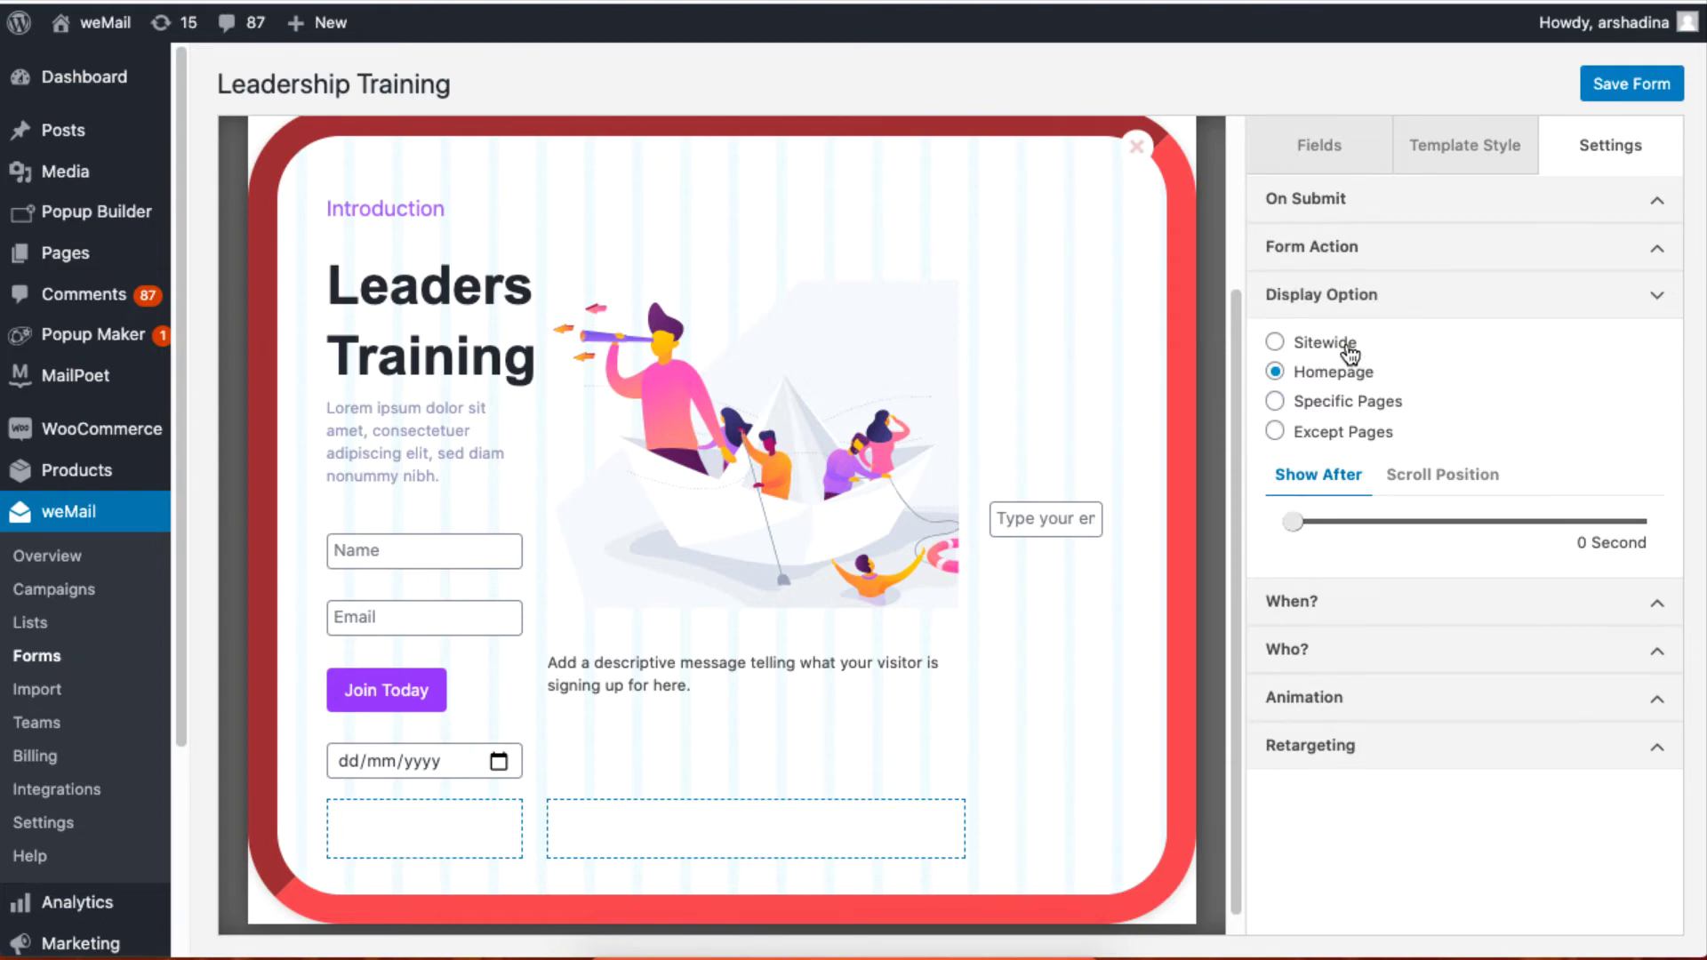
left_click(1348, 401)
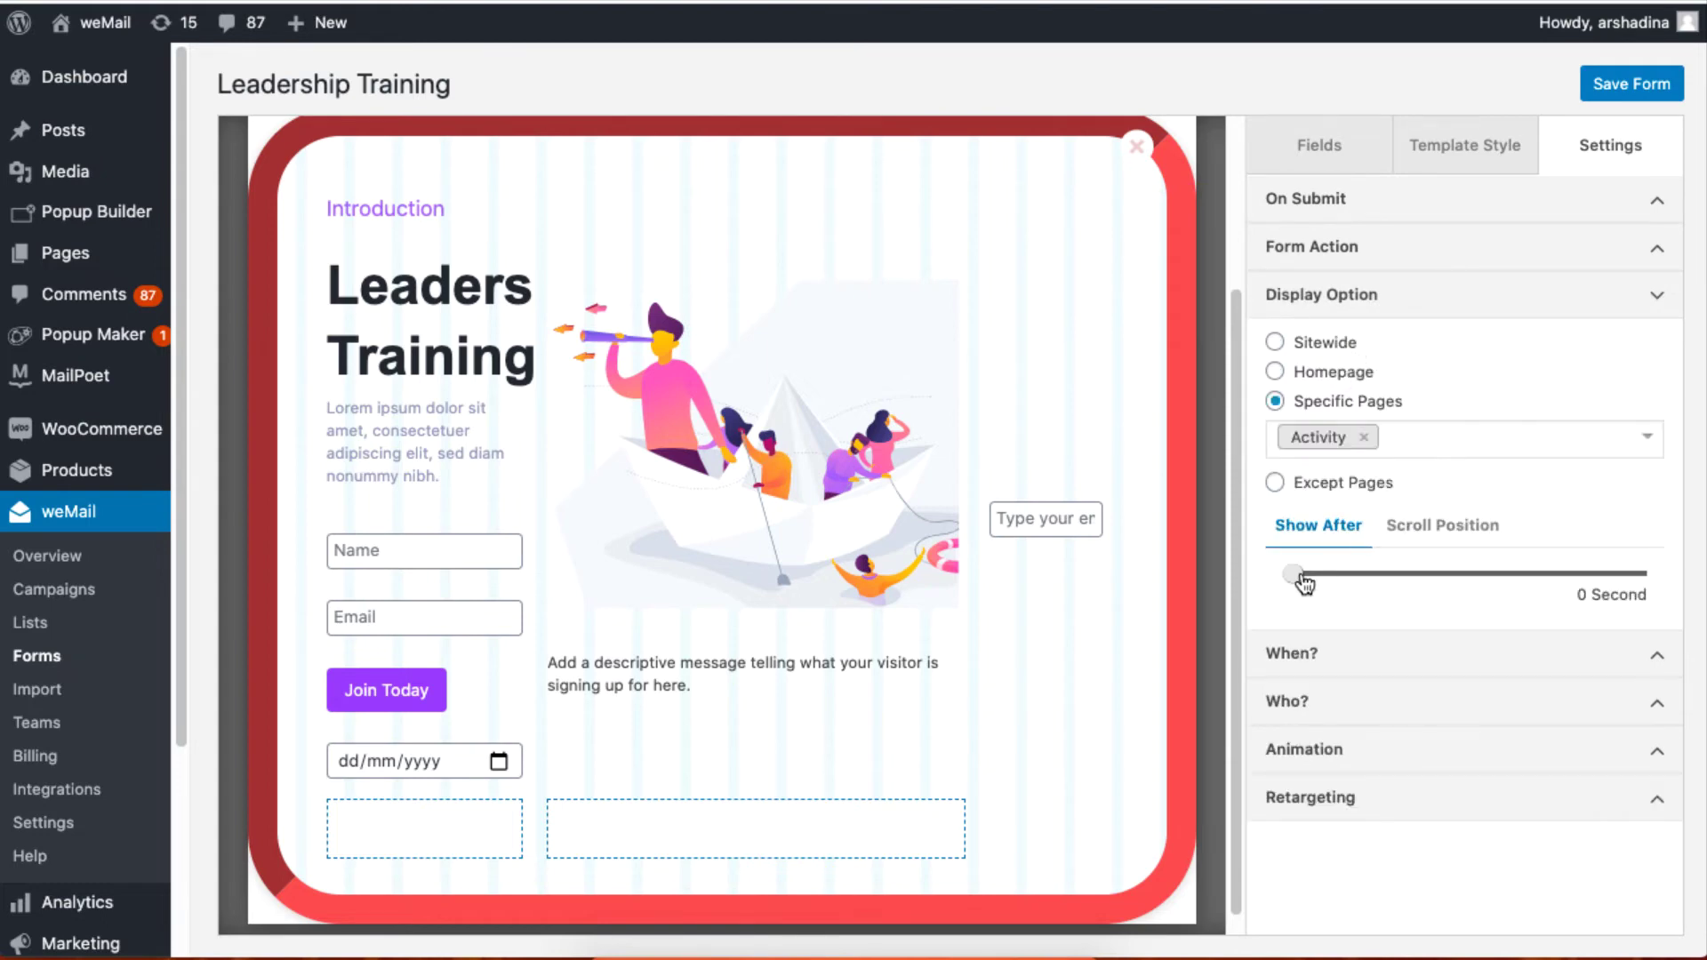
Adjust the form's Show After delay and its Scroll Position trigger in the display options
left_click_drag(1299, 582, 1406, 602)
left_click(1426, 534)
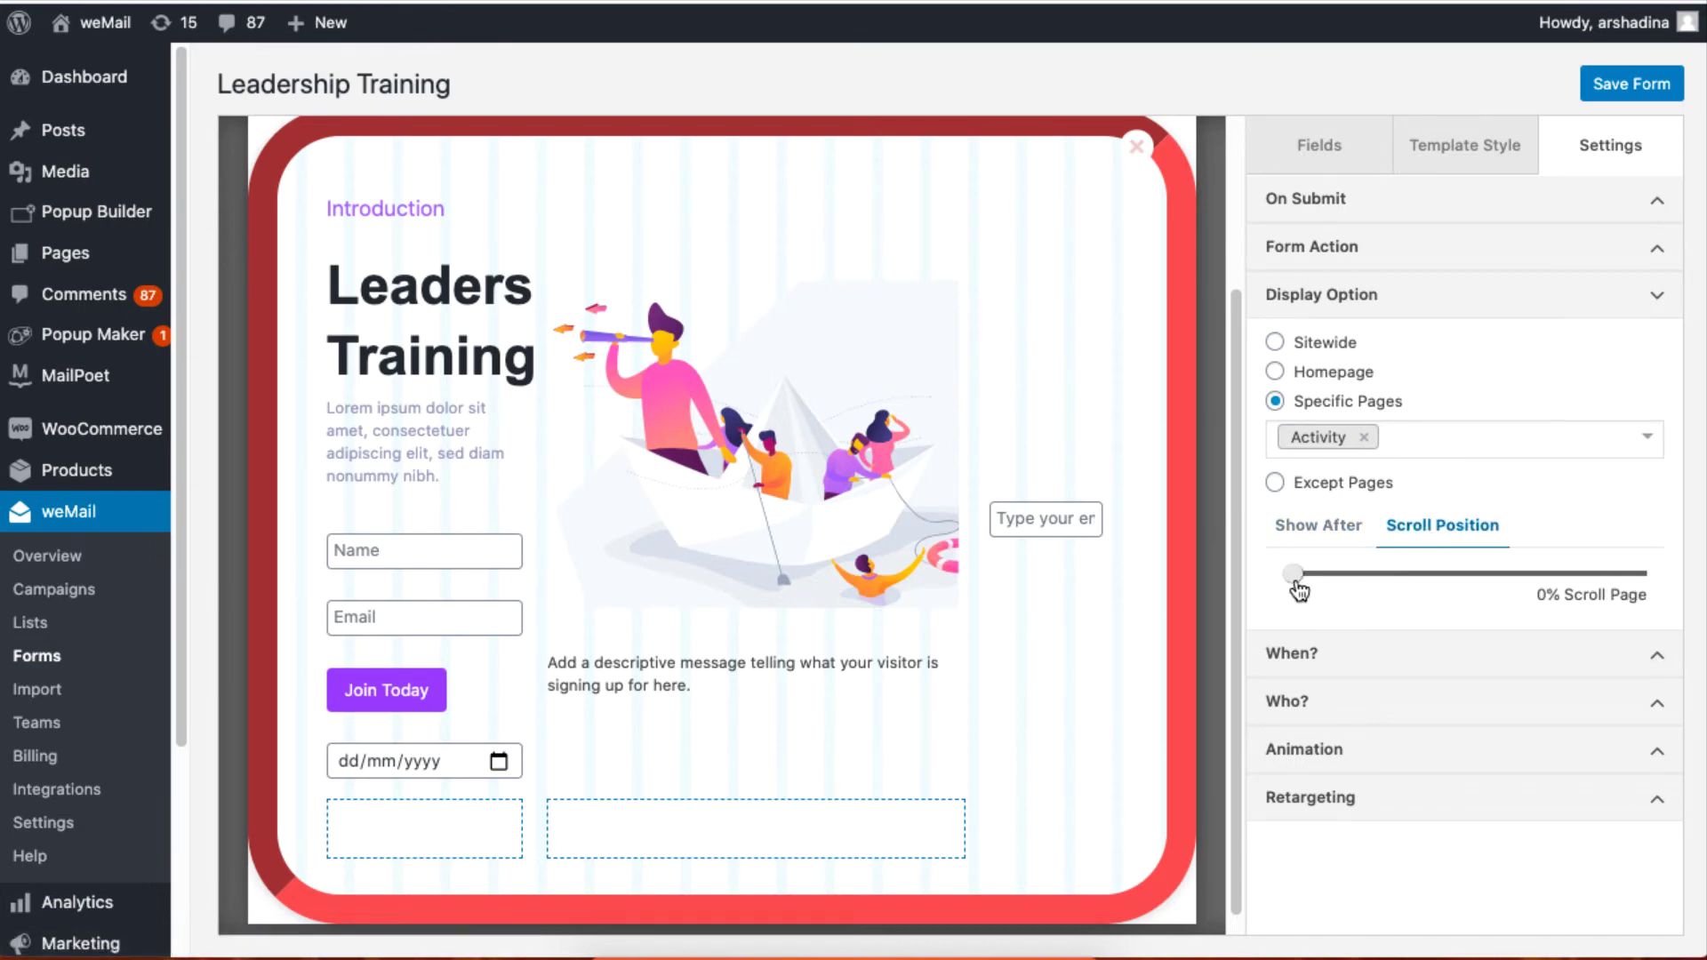
left_click_drag(1296, 587, 1383, 592)
Put the form on a schedule with March 11, 2021 as both From and To dates, and view the Who? options
left_click(1400, 655)
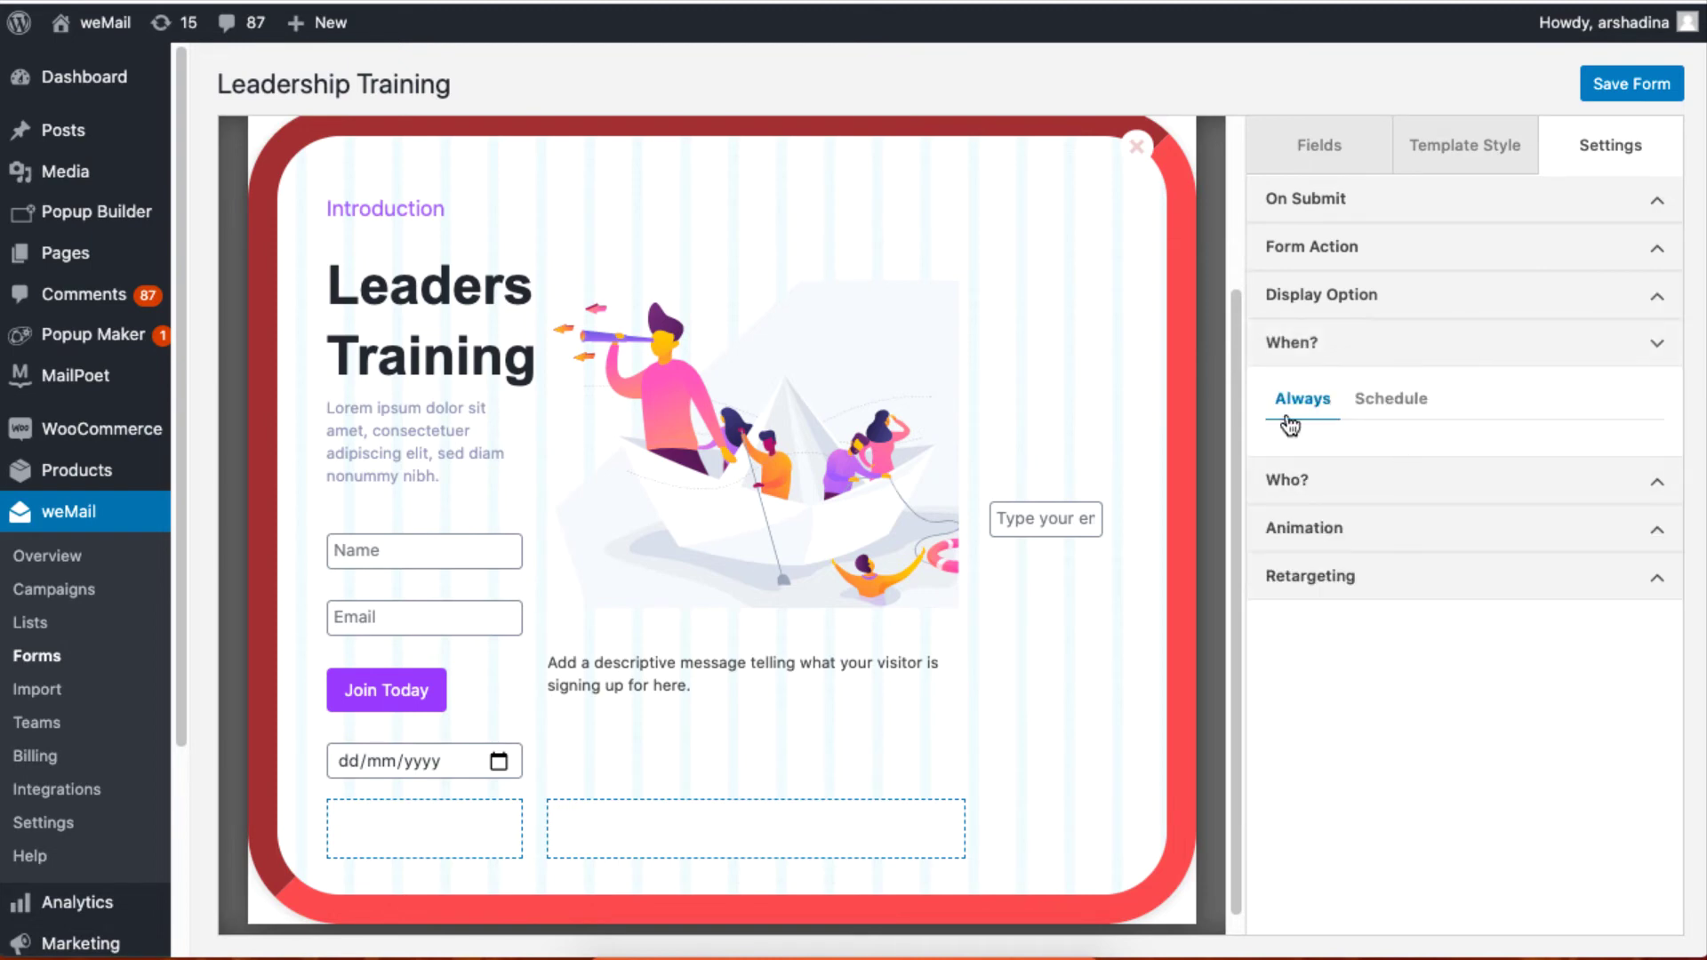
left_click(1407, 407)
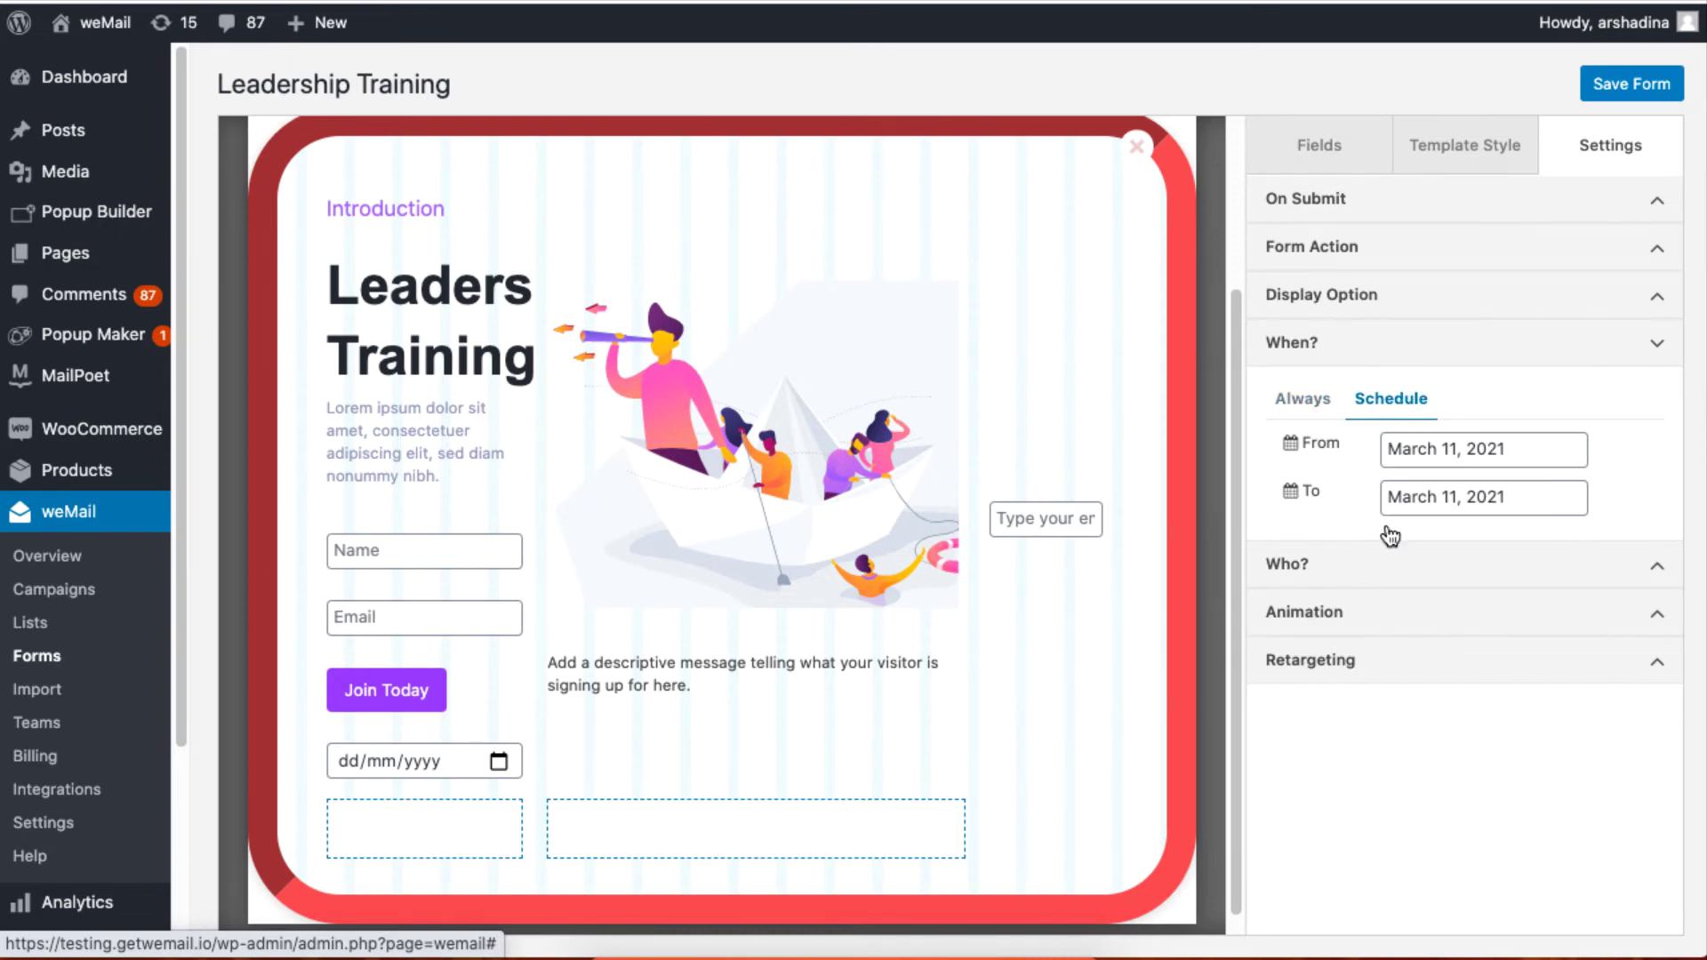
left_click(1374, 566)
left_click(1362, 482)
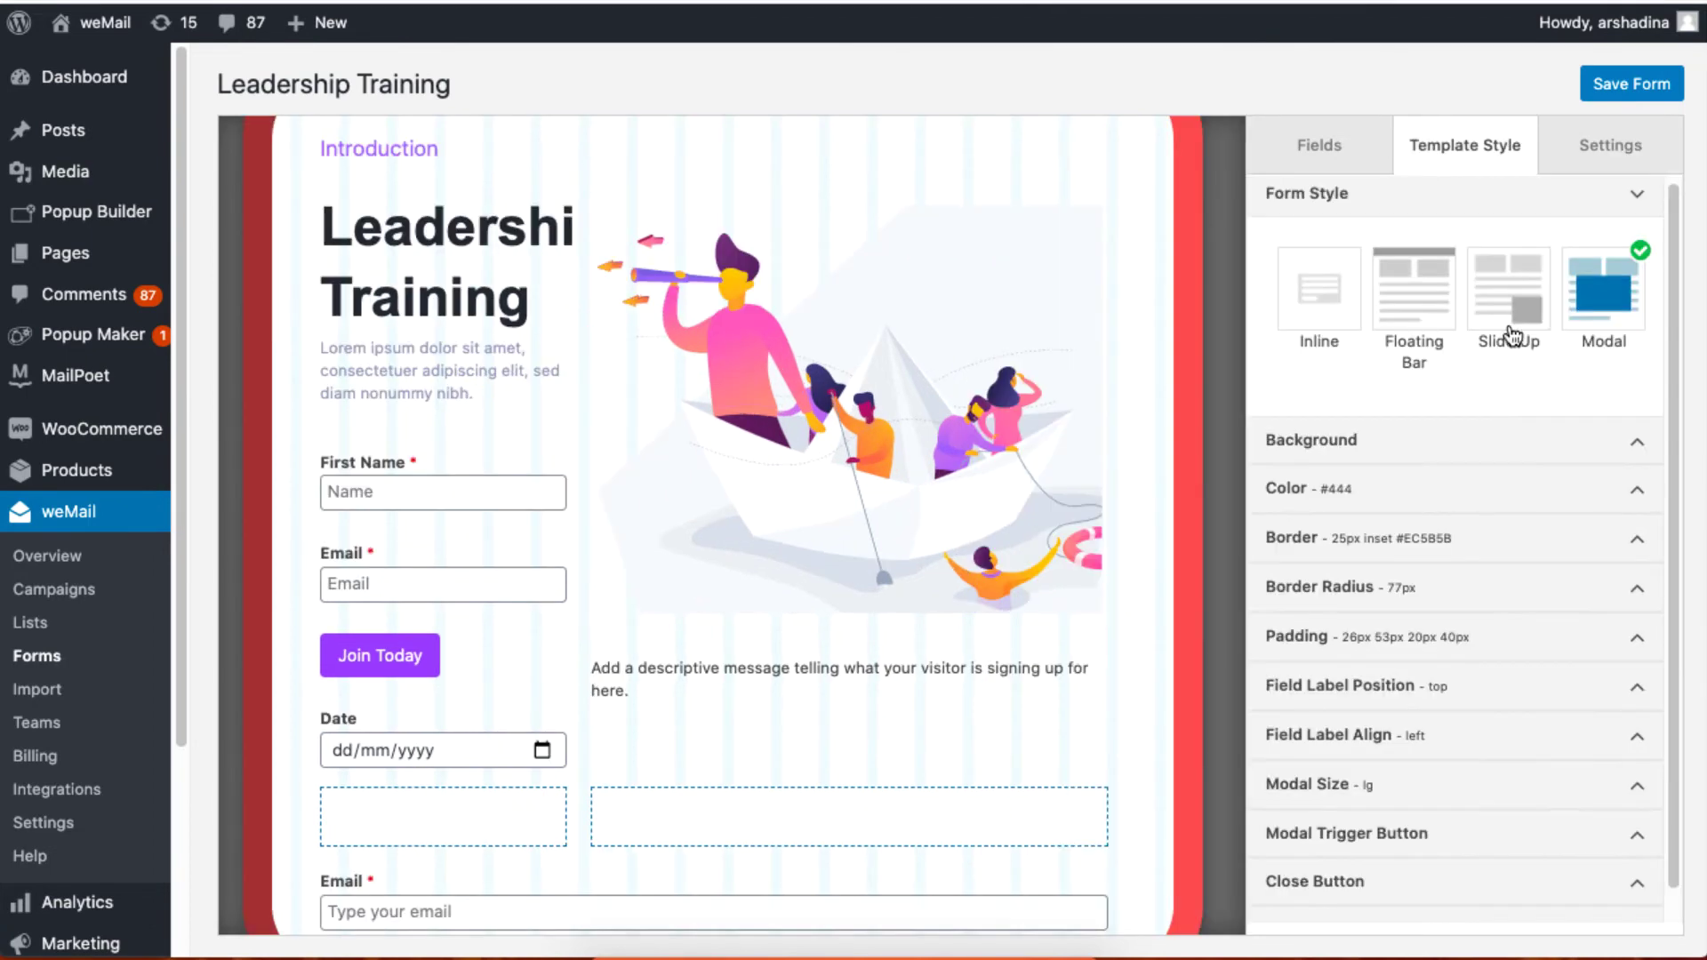
Set the form's animation to Bounce Up and replace it with a Fade Up animation
left_click(1509, 274)
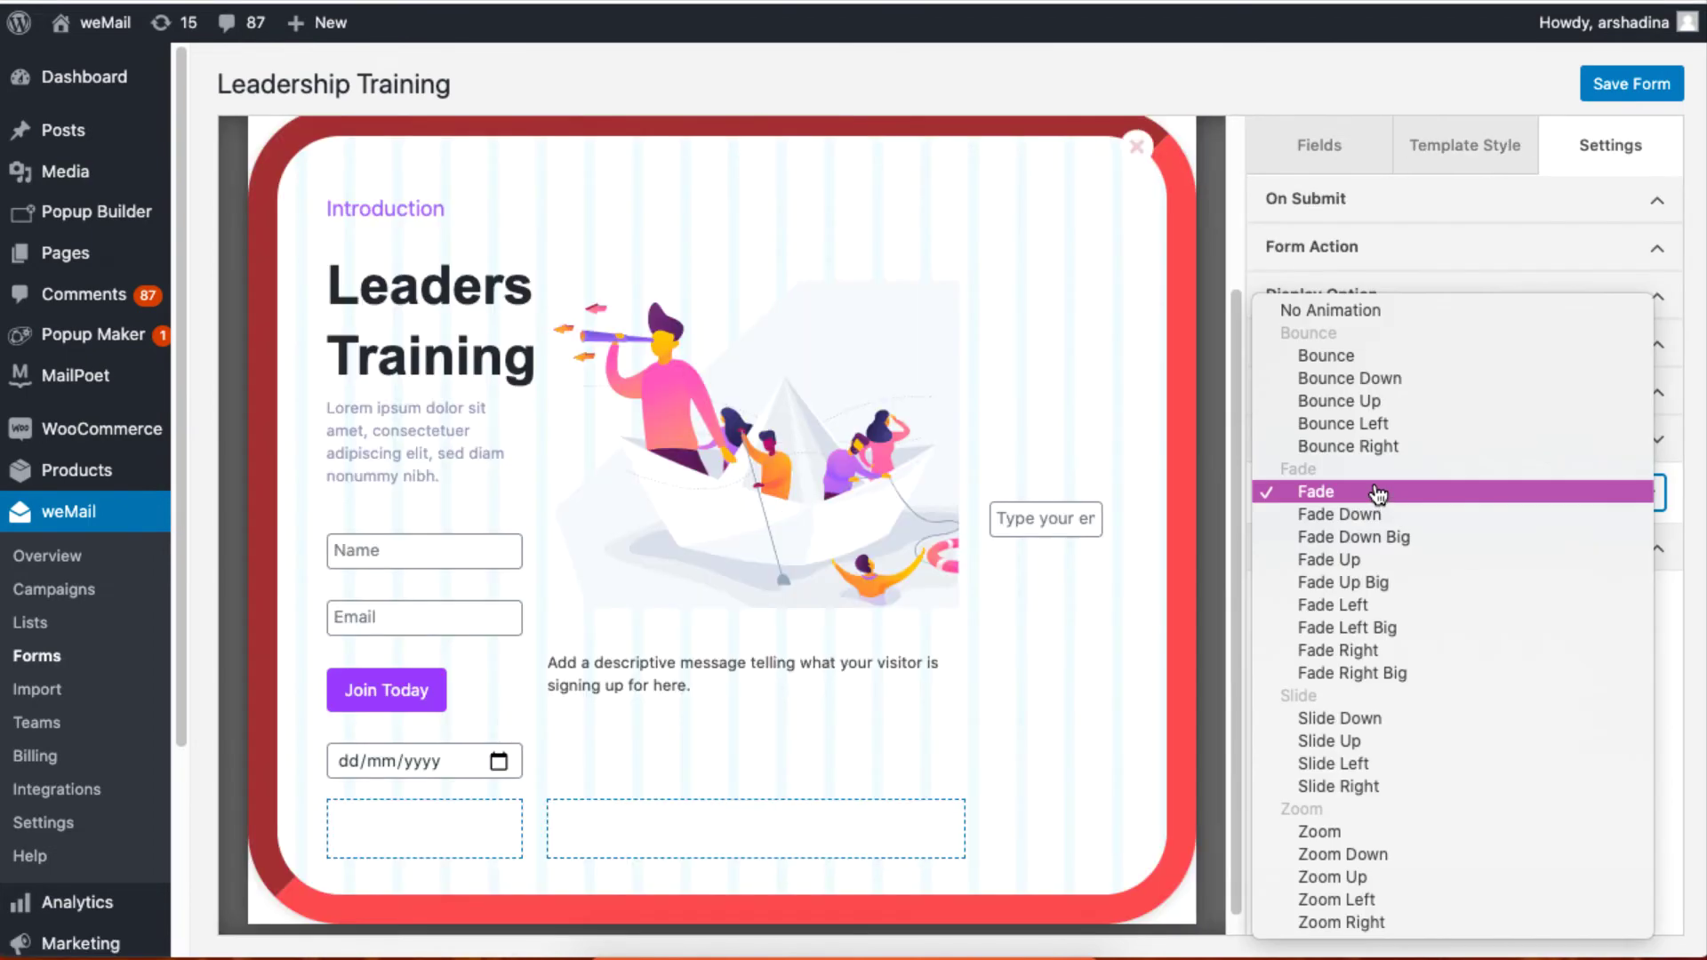
left_click(1398, 409)
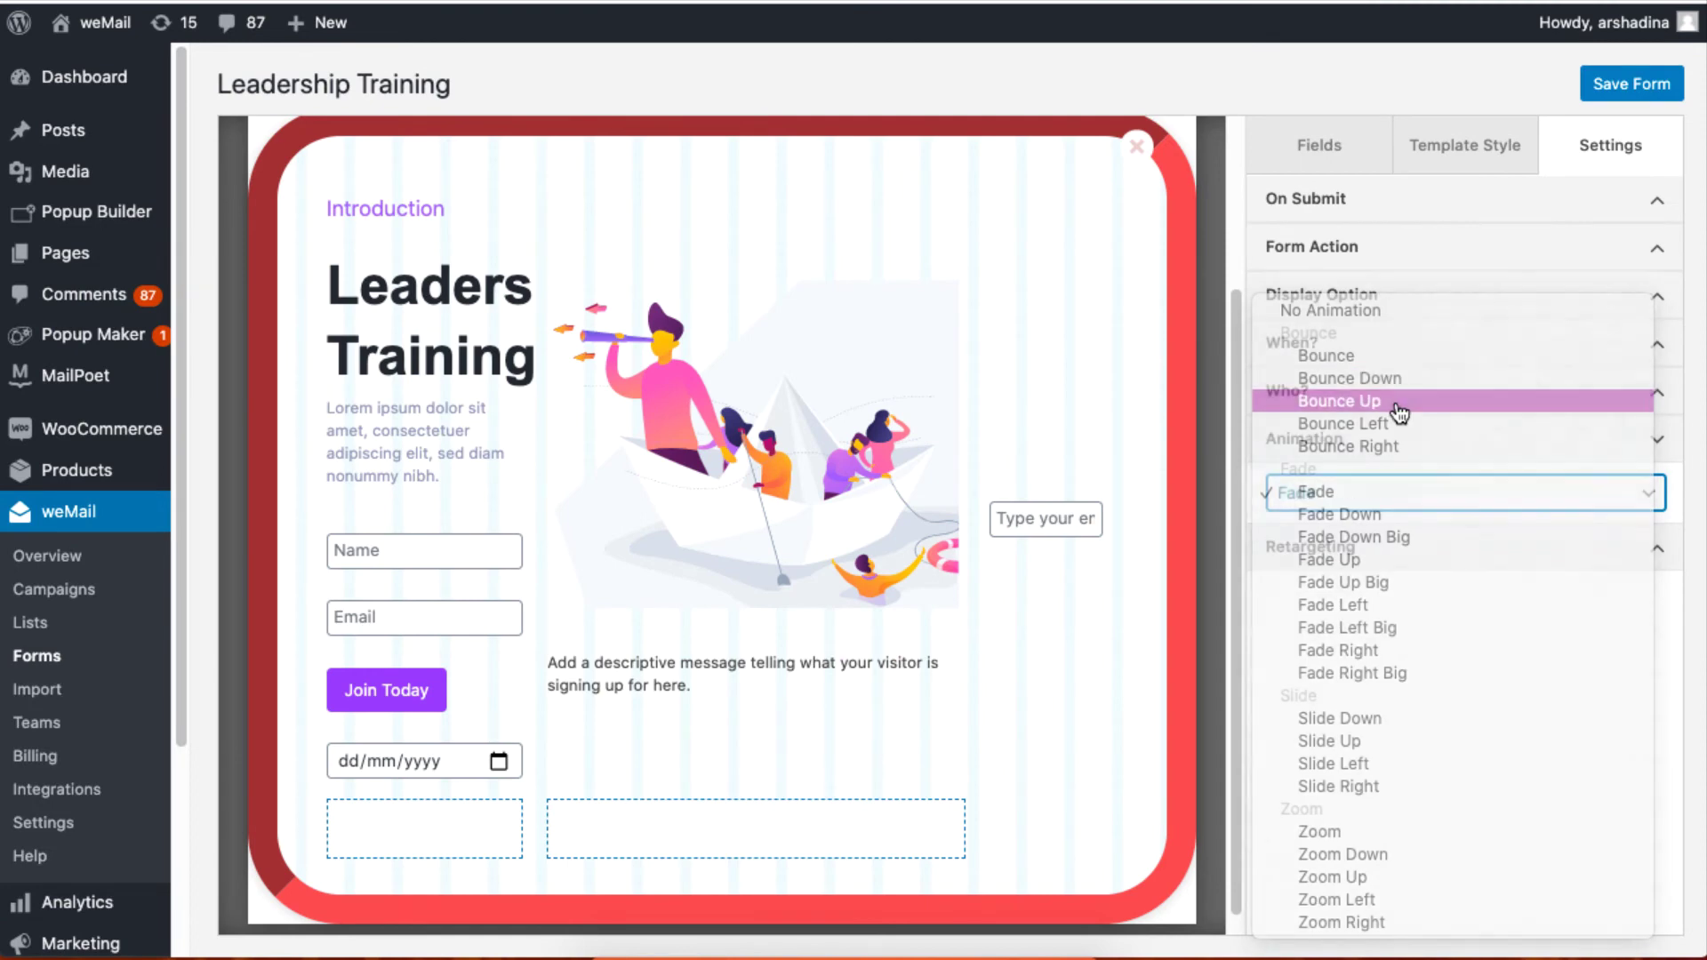
left_click(1406, 494)
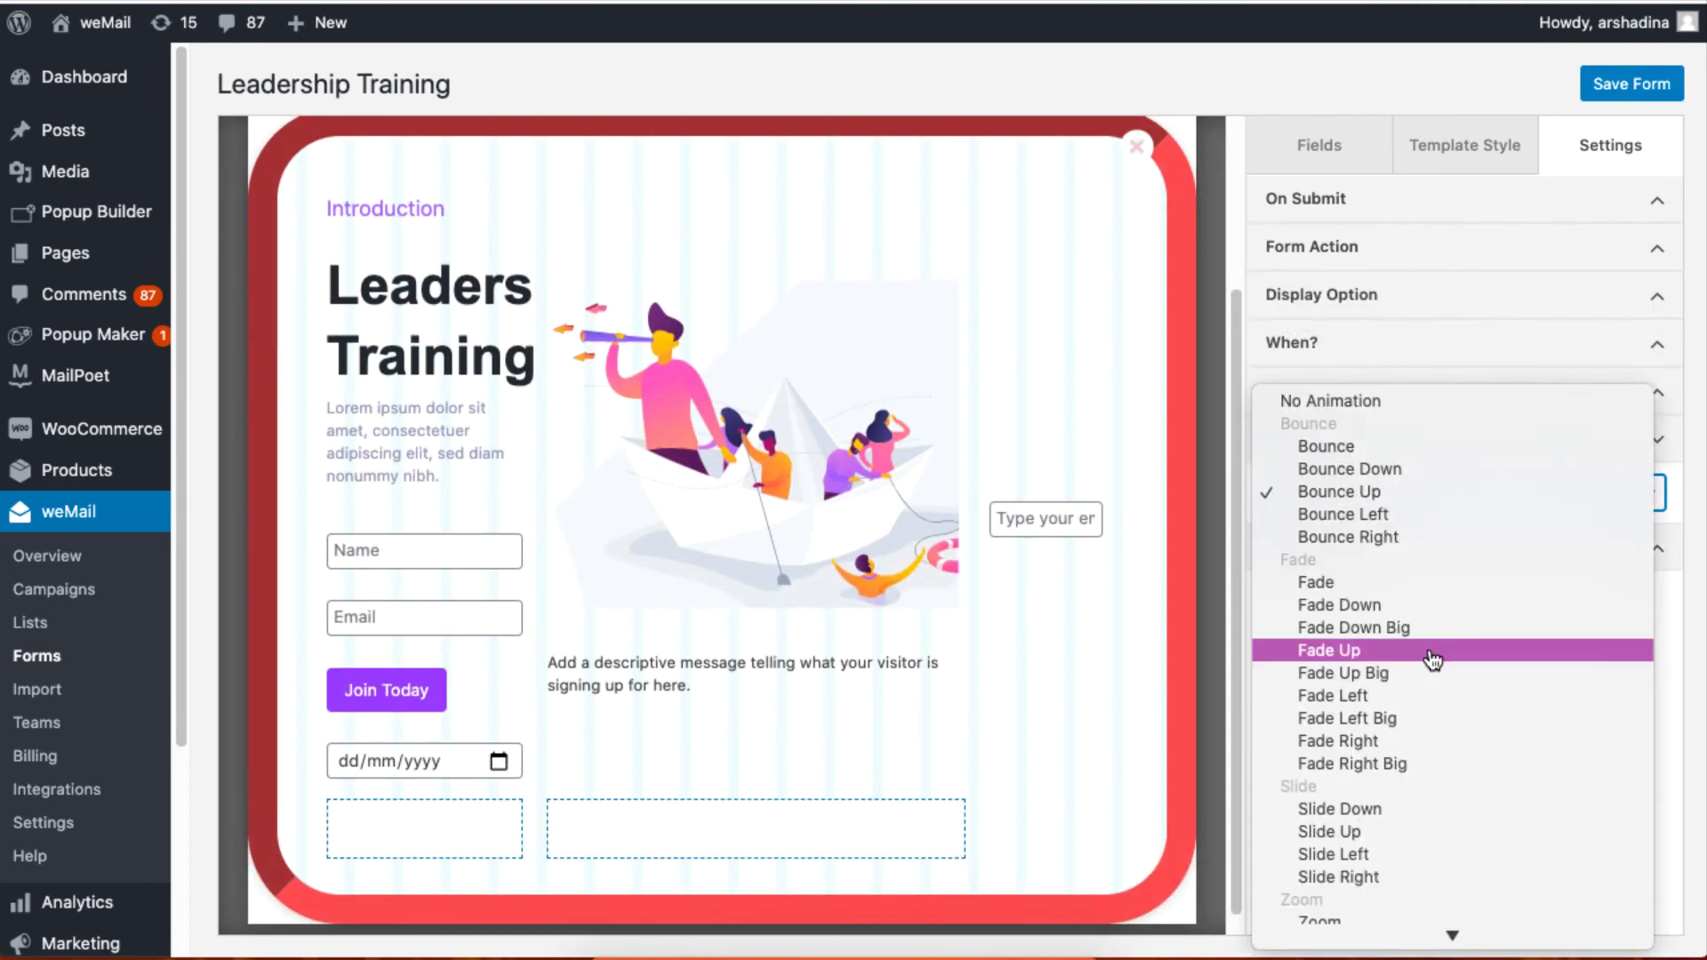
left_click(1427, 673)
Review the retargeting options and the durations offered for when the form is closed, shown or submitted
left_click(1401, 540)
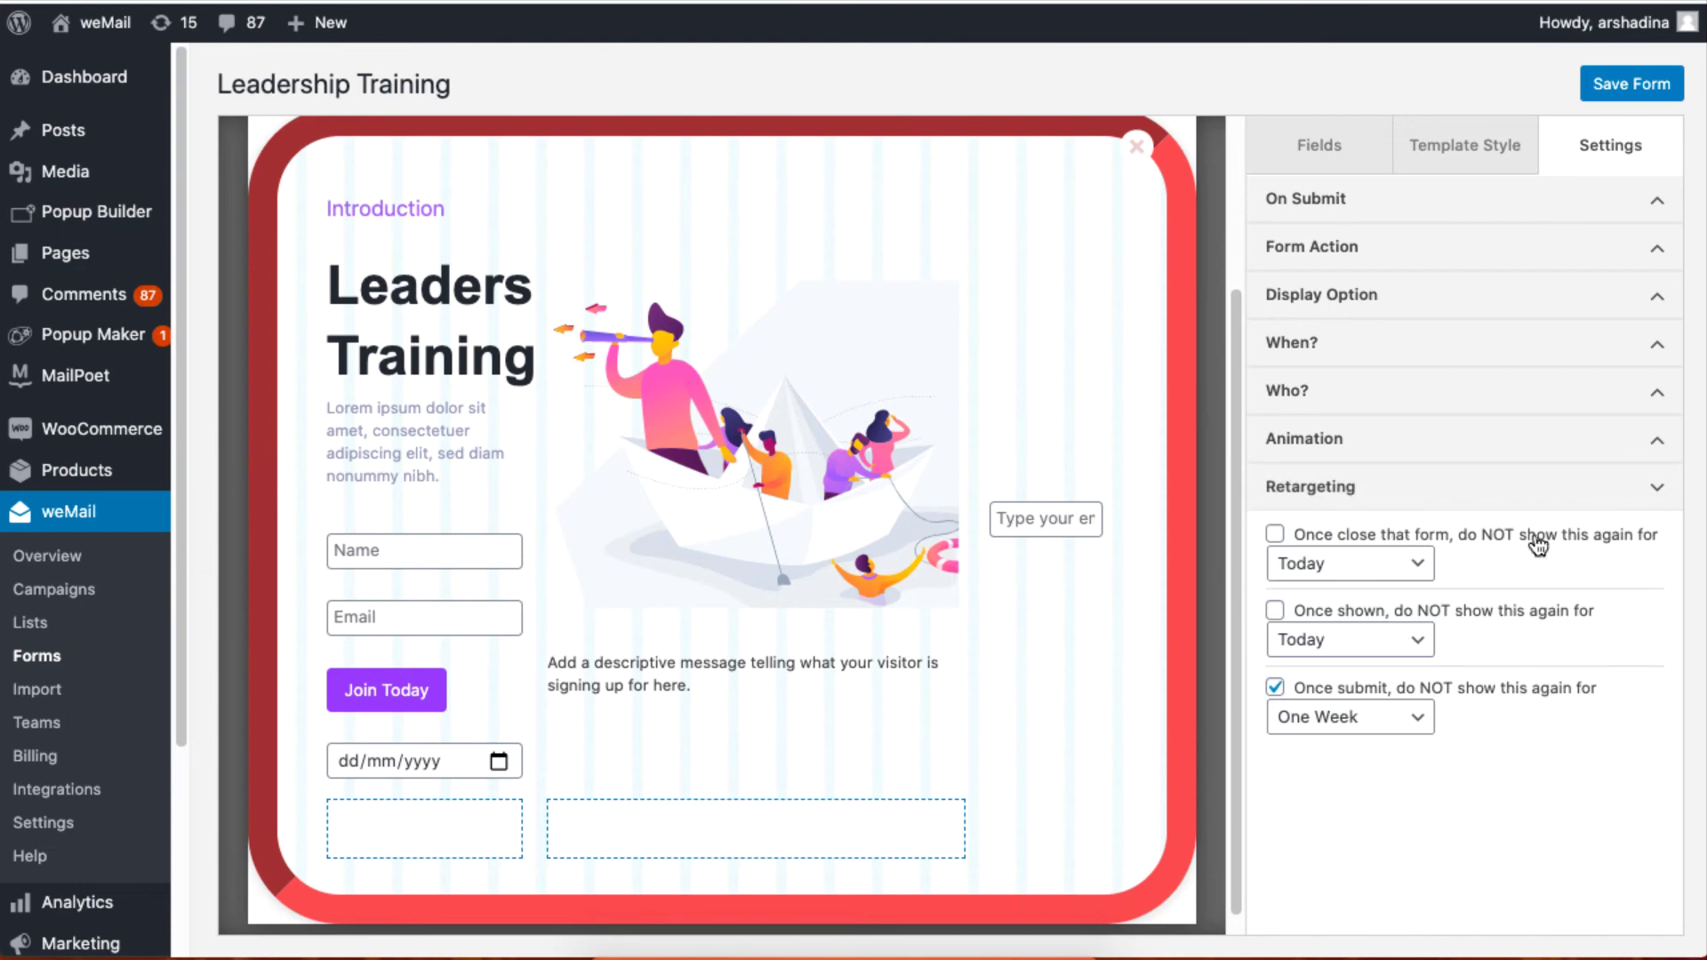
left_click(1363, 574)
left_click(1361, 736)
left_click(1347, 743)
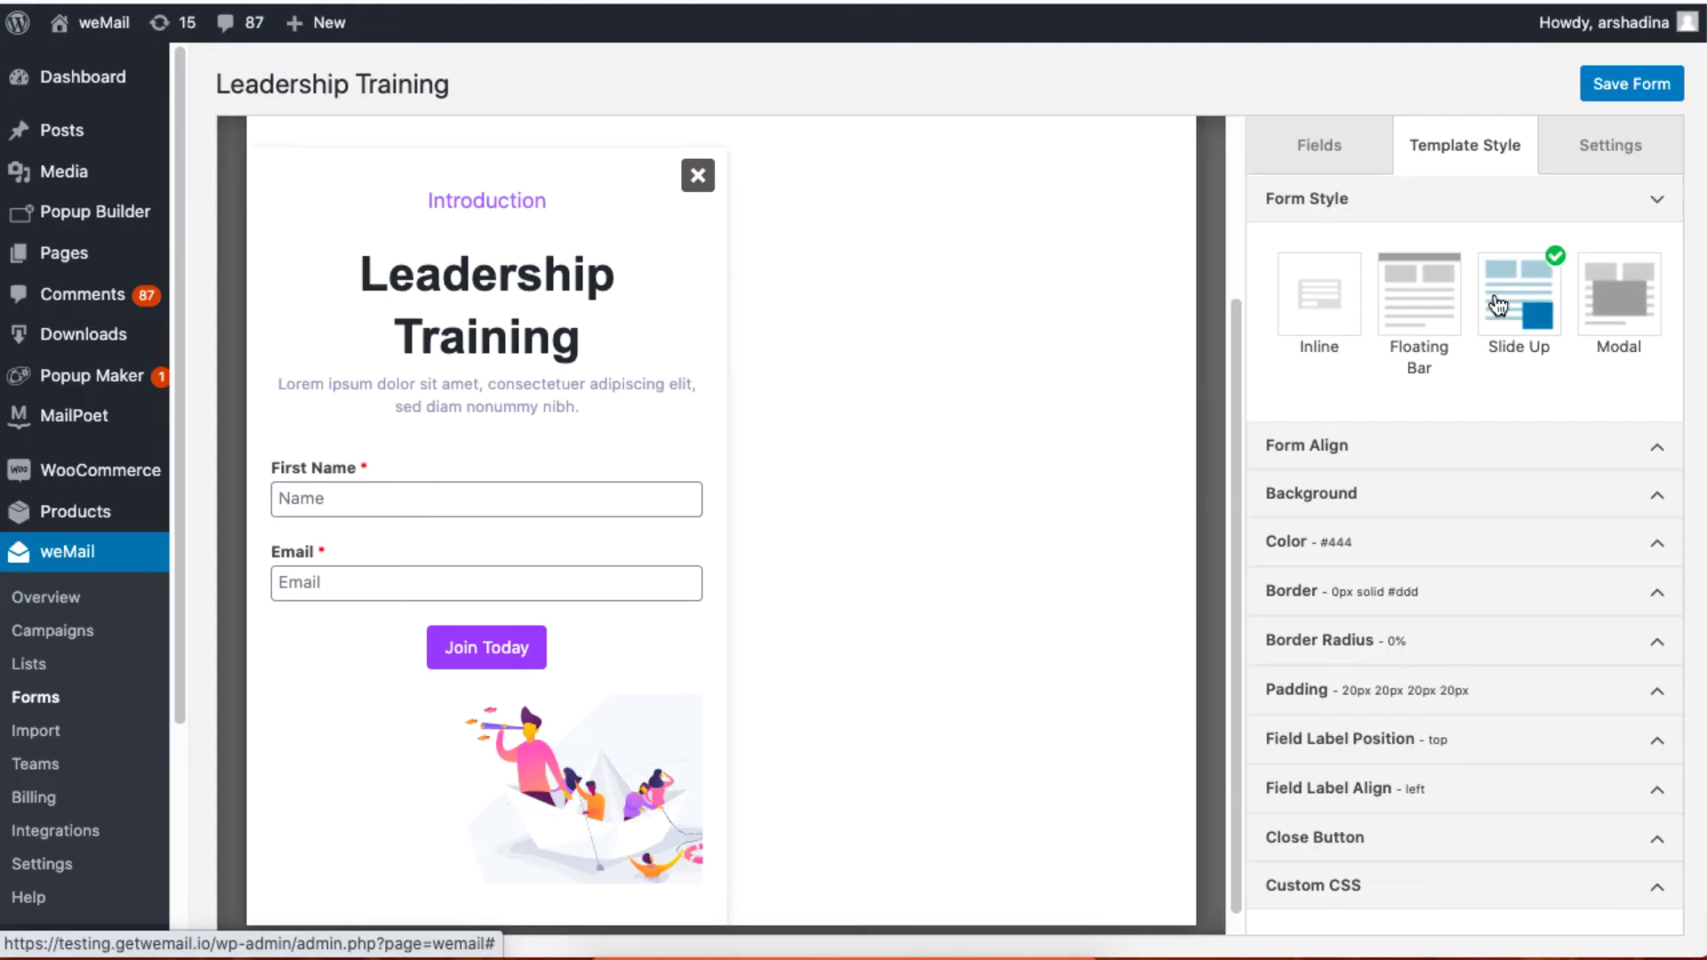
Set the Modal form to open Via Trigger Button and test the Subscribe button on the published Modal Form page
left_click(1611, 160)
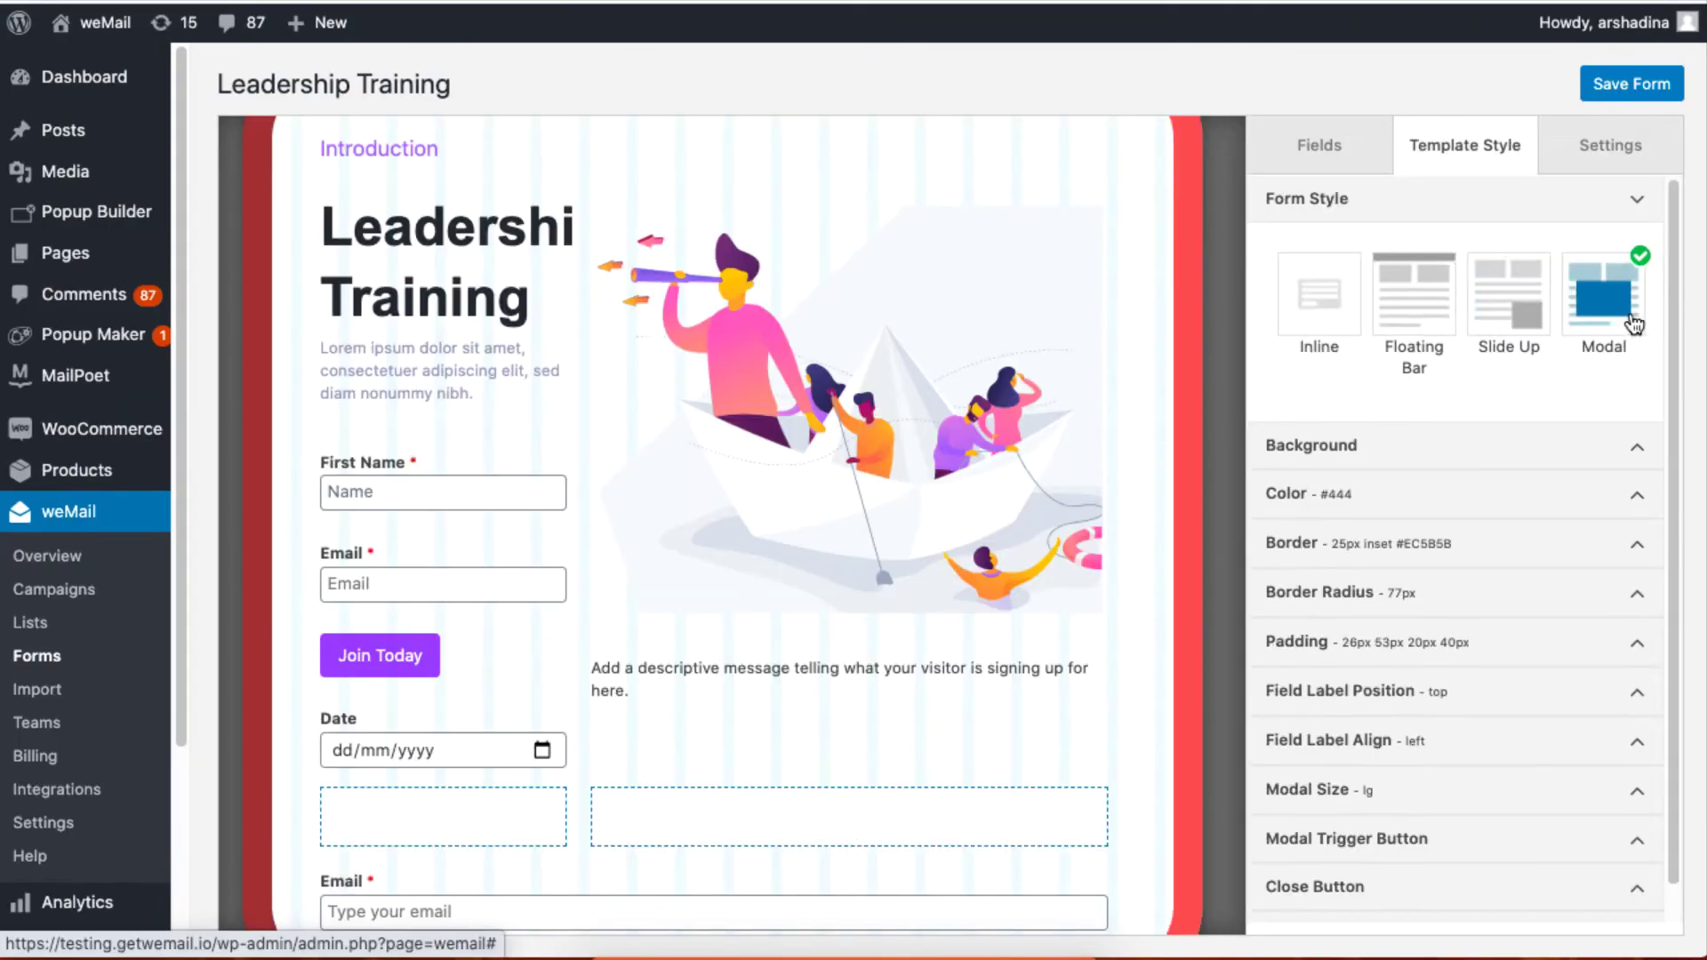
left_click(1611, 149)
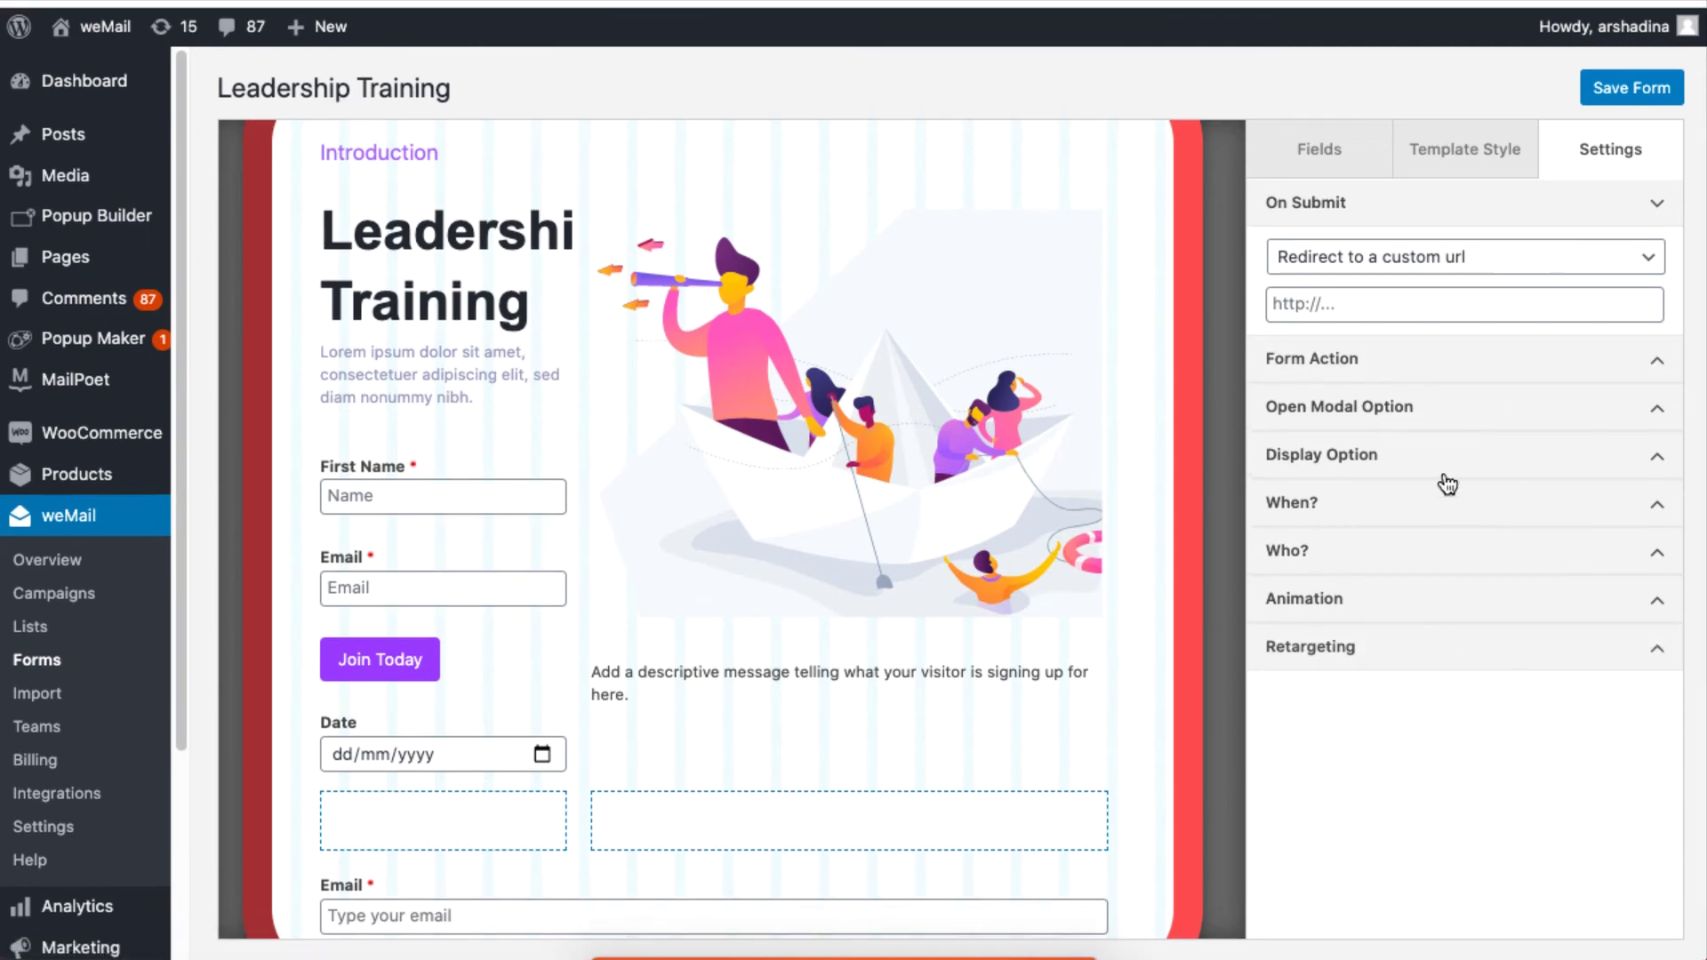
left_click(1375, 409)
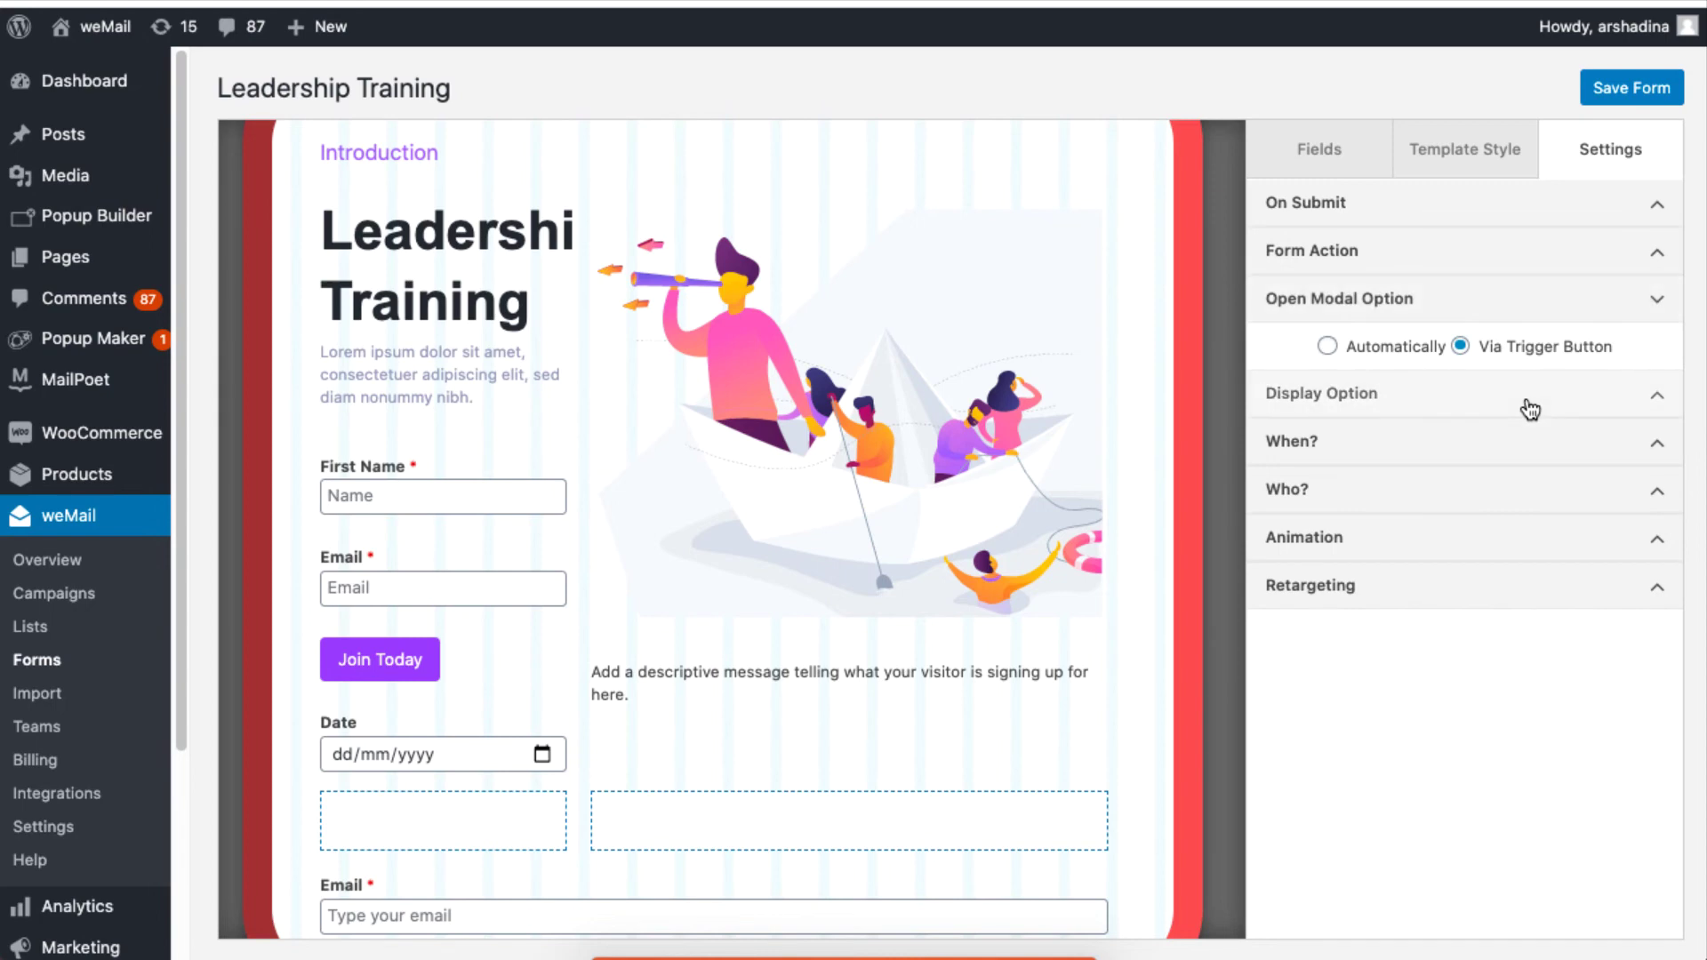
left_click(1404, 357)
left_click(1536, 359)
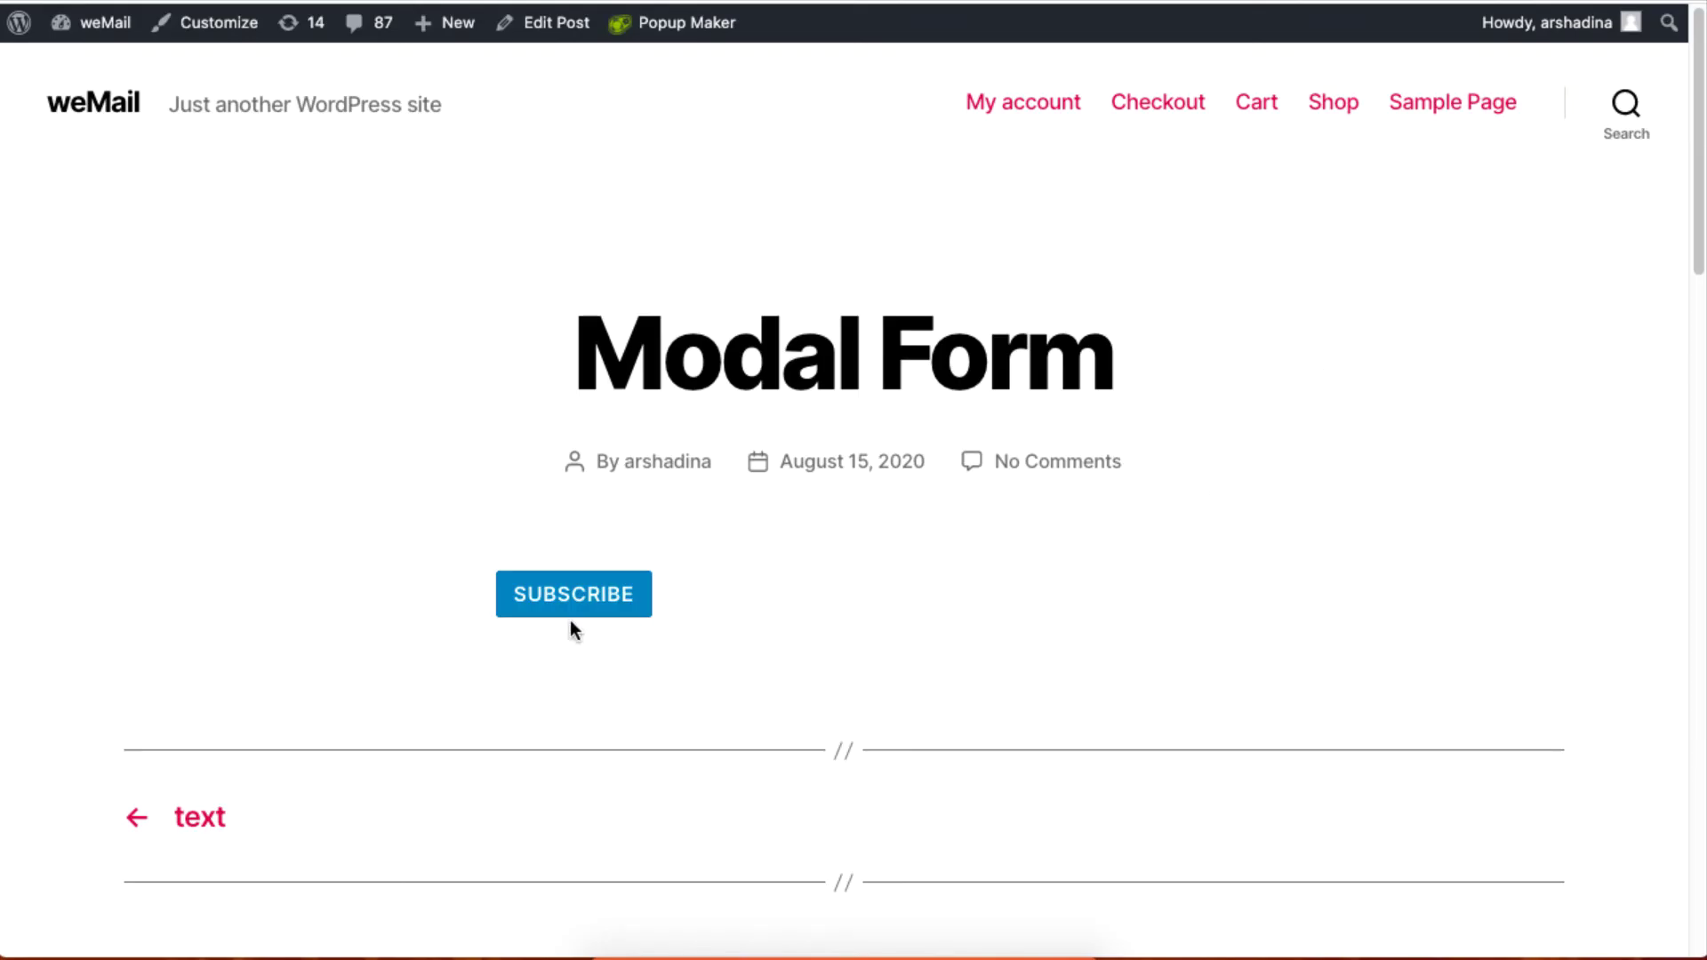
left_click(625, 602)
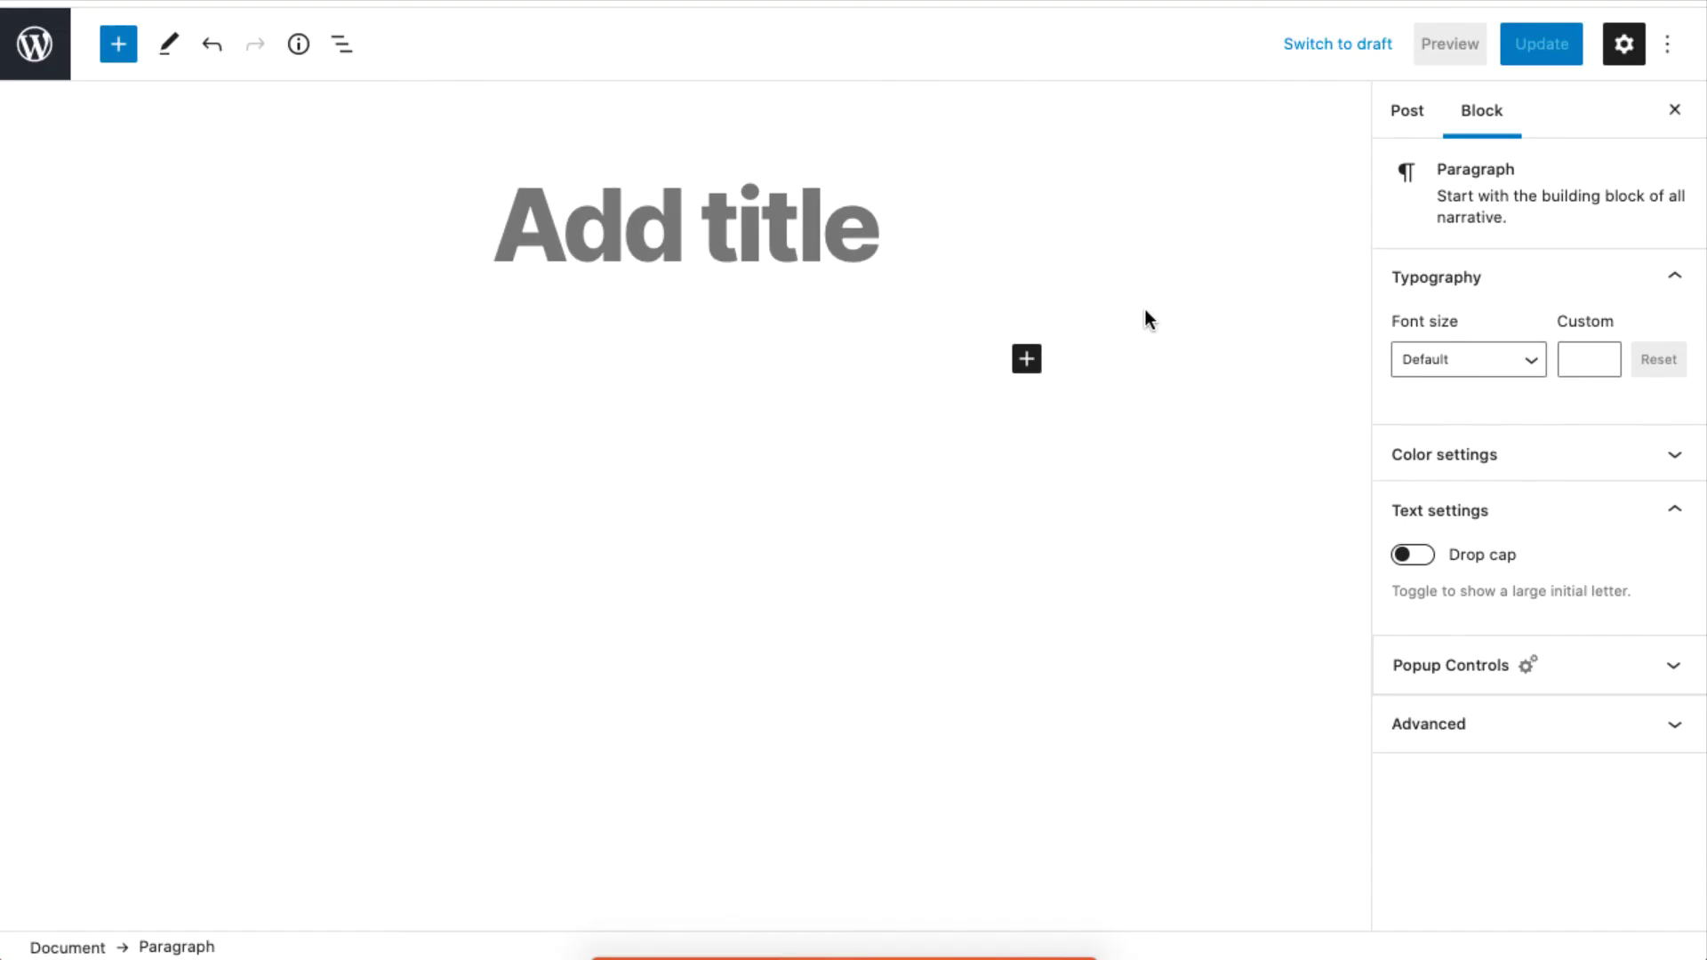
Add a weMail block to the untitled post and choose the Leadership Training form for it
left_click(1028, 365)
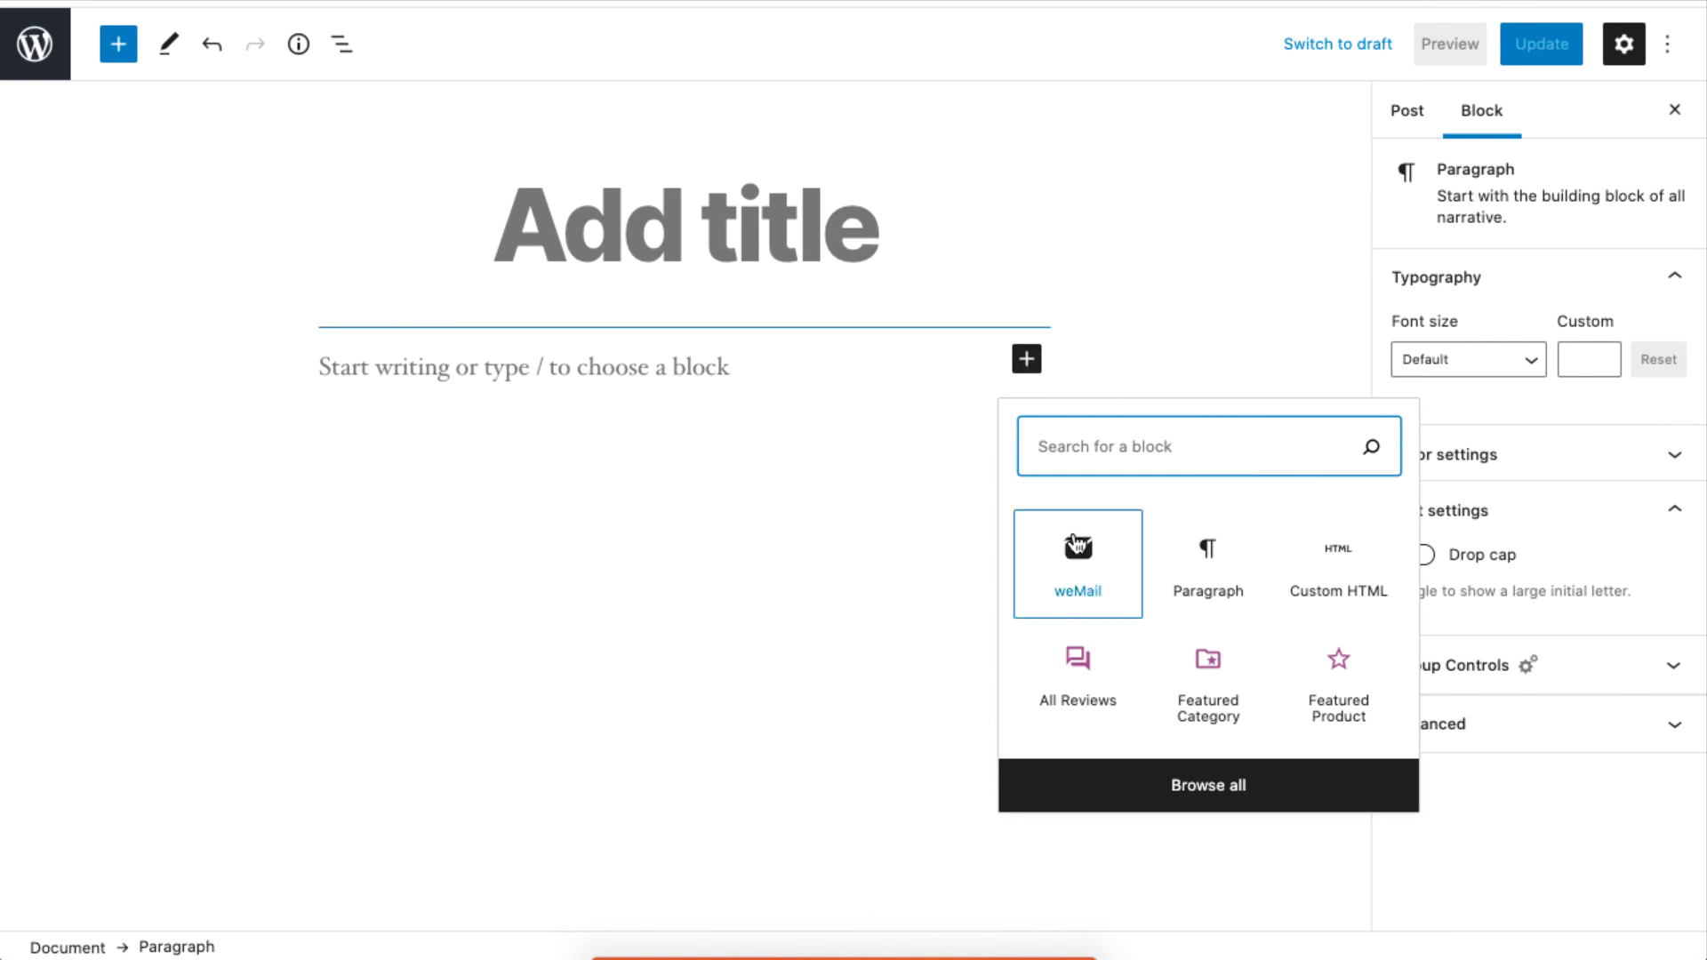
left_click(1082, 587)
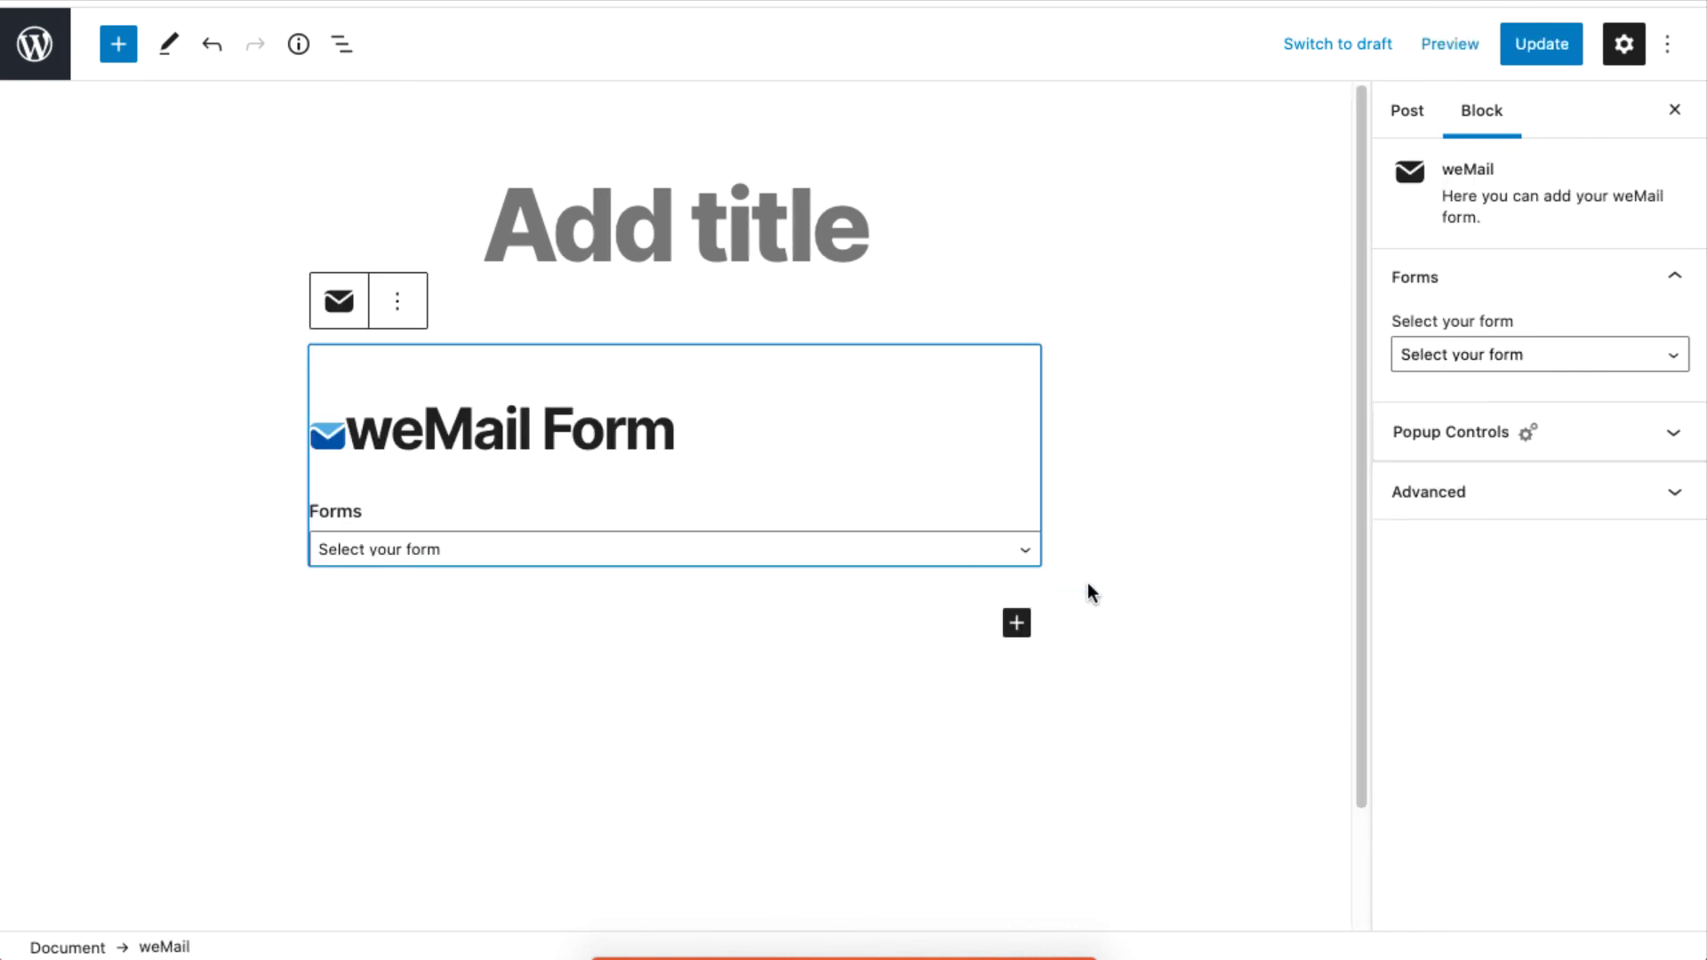
left_click(455, 559)
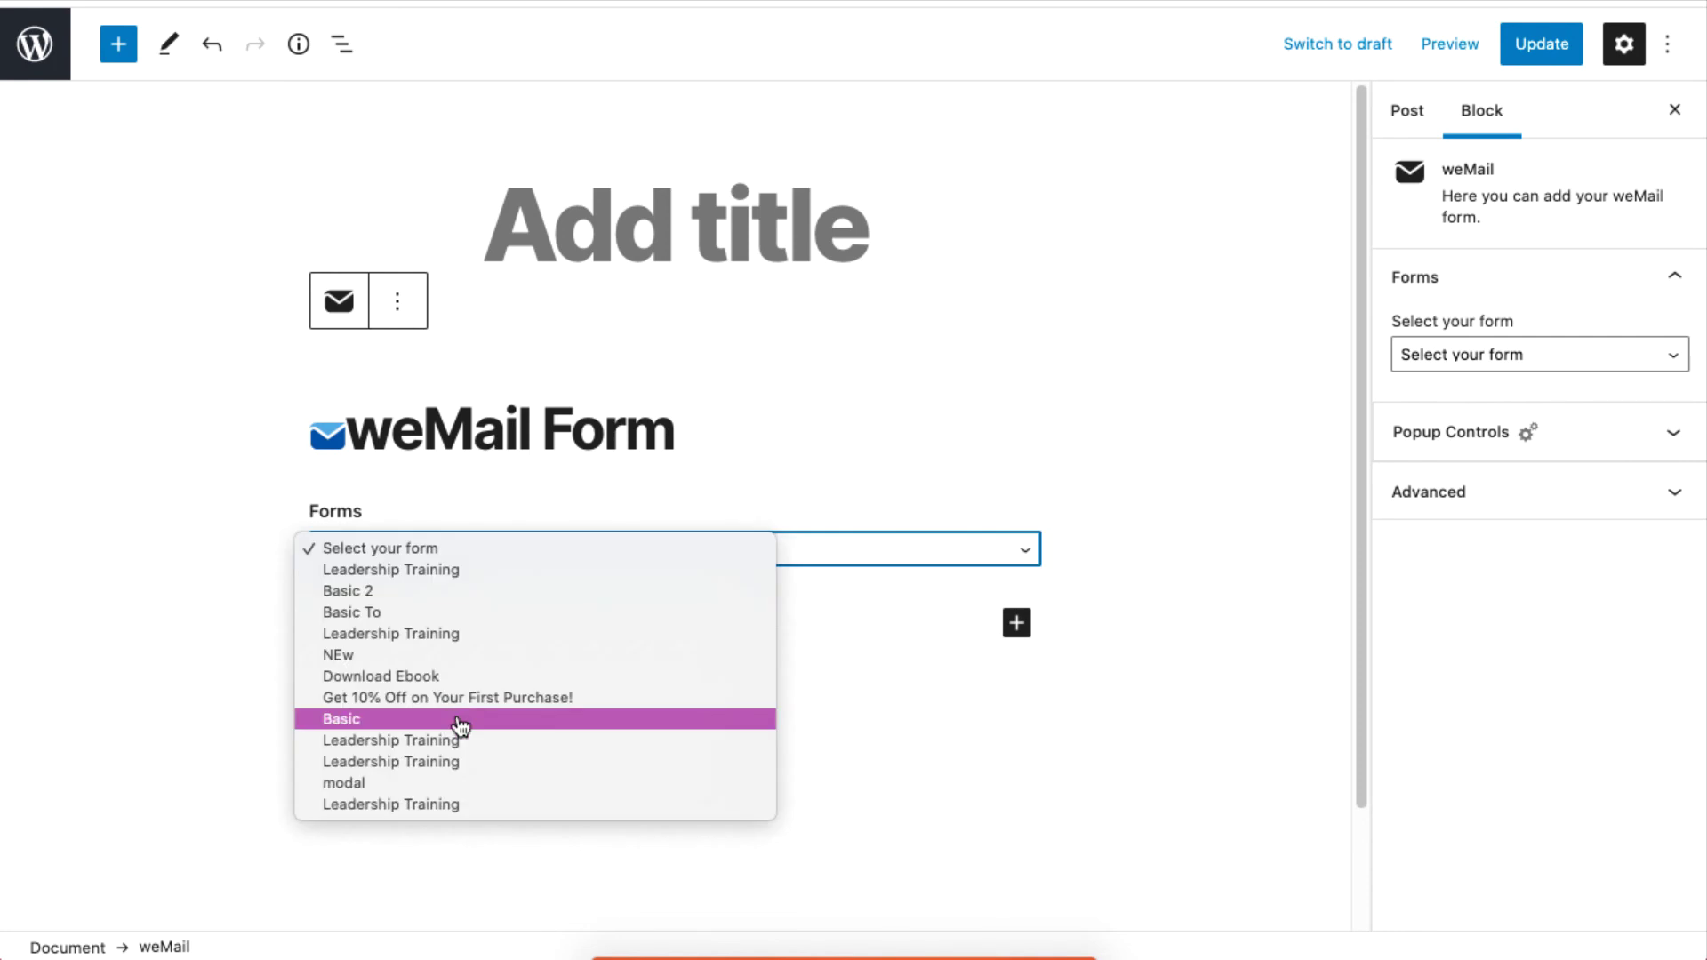
left_click(343, 746)
scroll(751, 630, "down", 4)
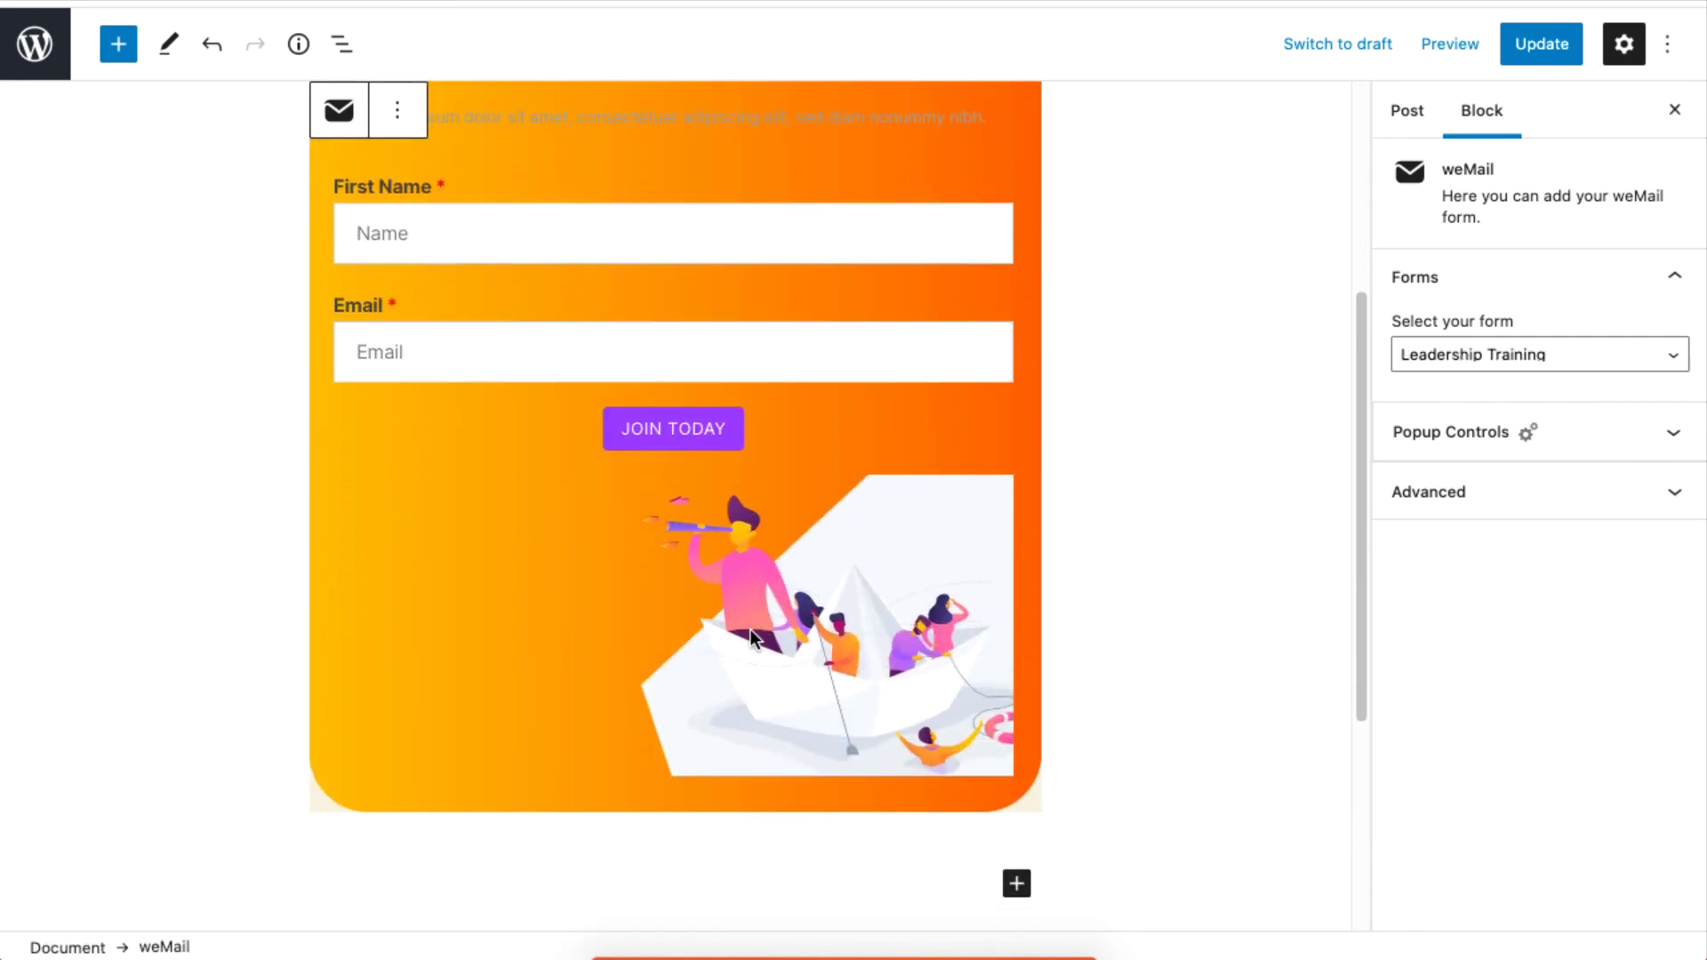
scroll(749, 628, "up", 3)
Preview the post in a new tab and look over the embedded Leadership Training form
left_click(1449, 44)
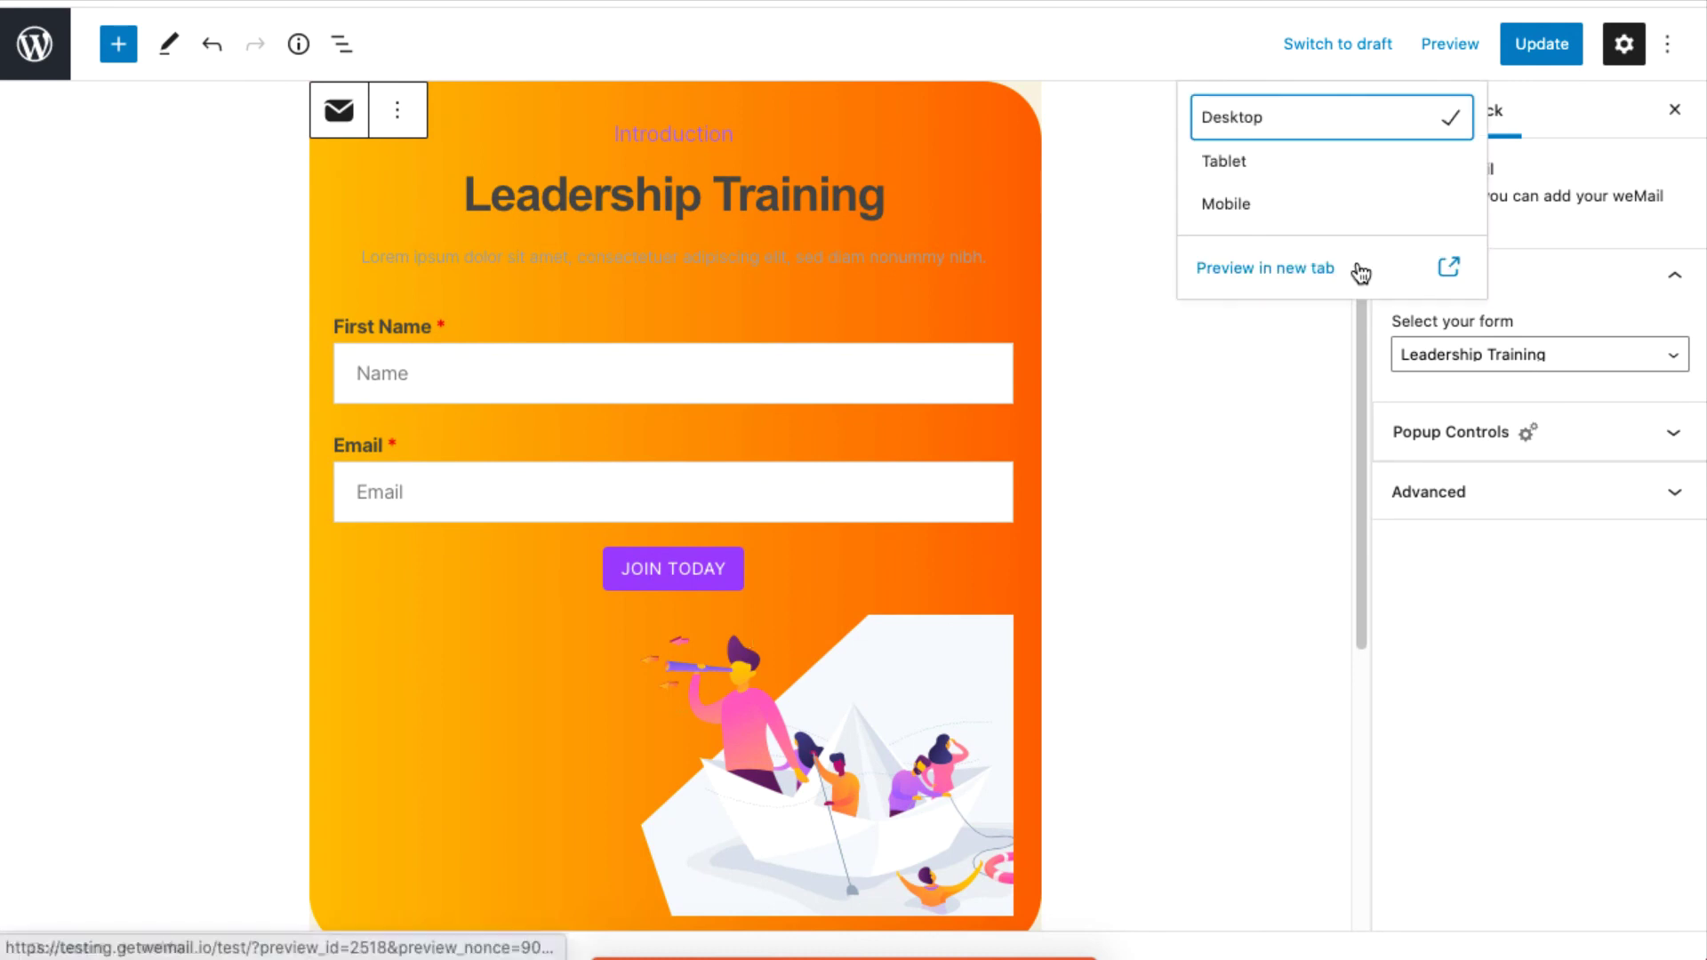
left_click(1360, 273)
scroll(1441, 633, "down", 5)
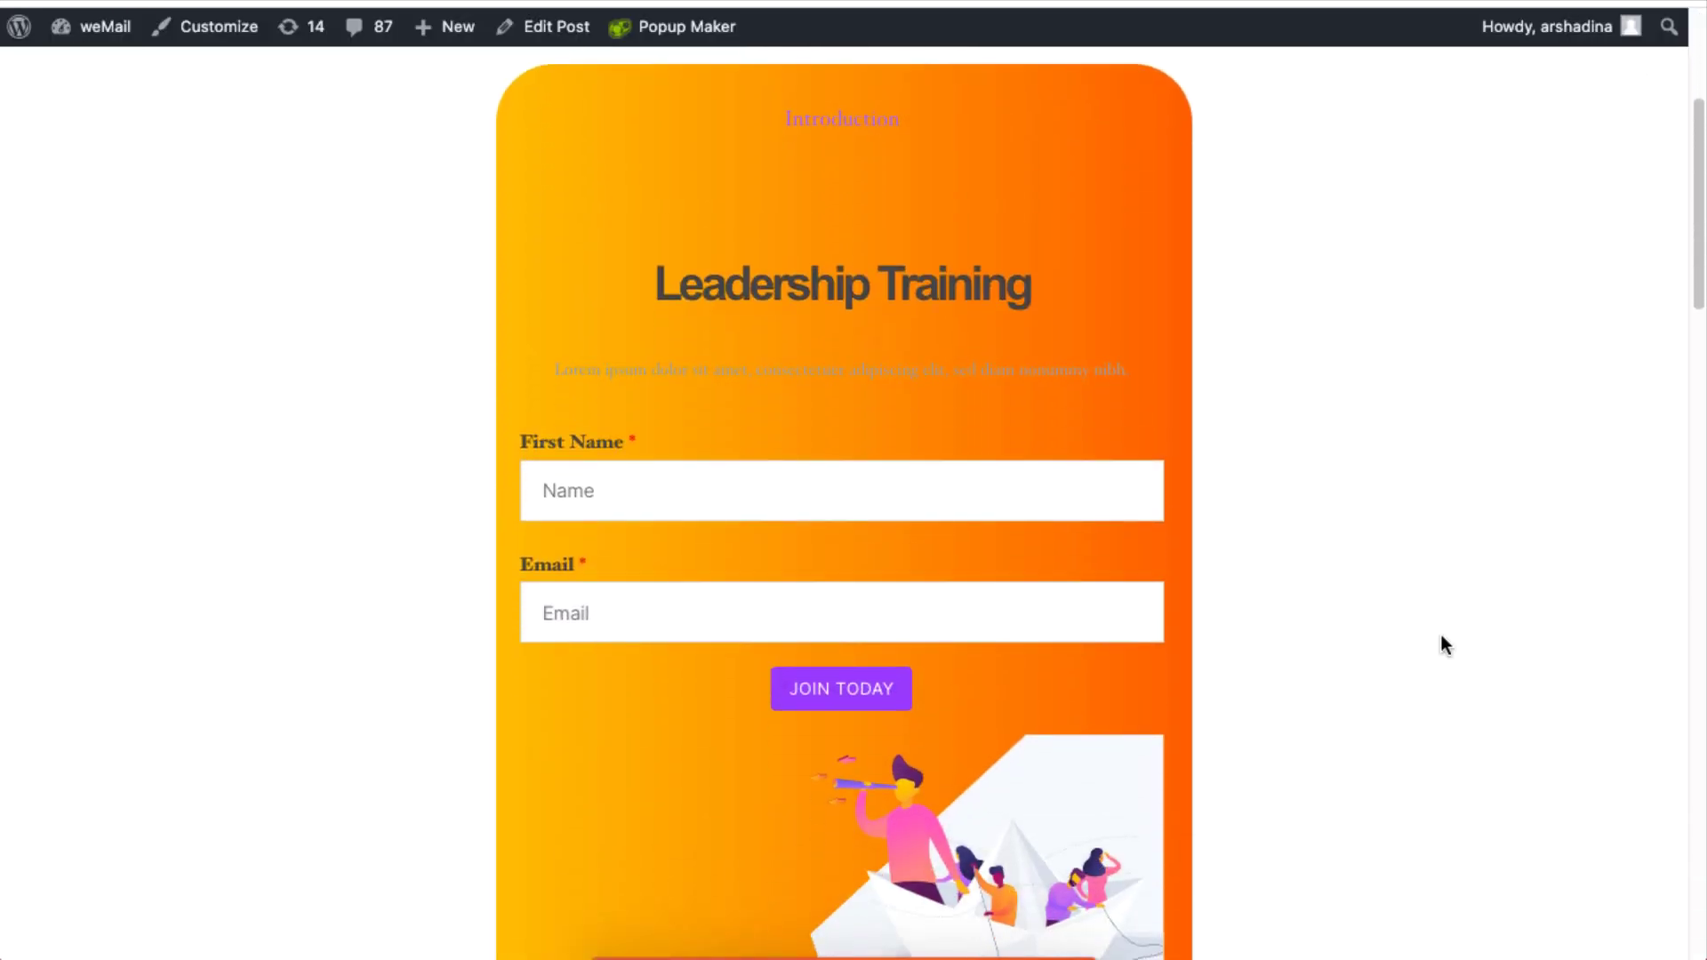
scroll(1441, 633, "down", 2)
scroll(1441, 633, "up", 2)
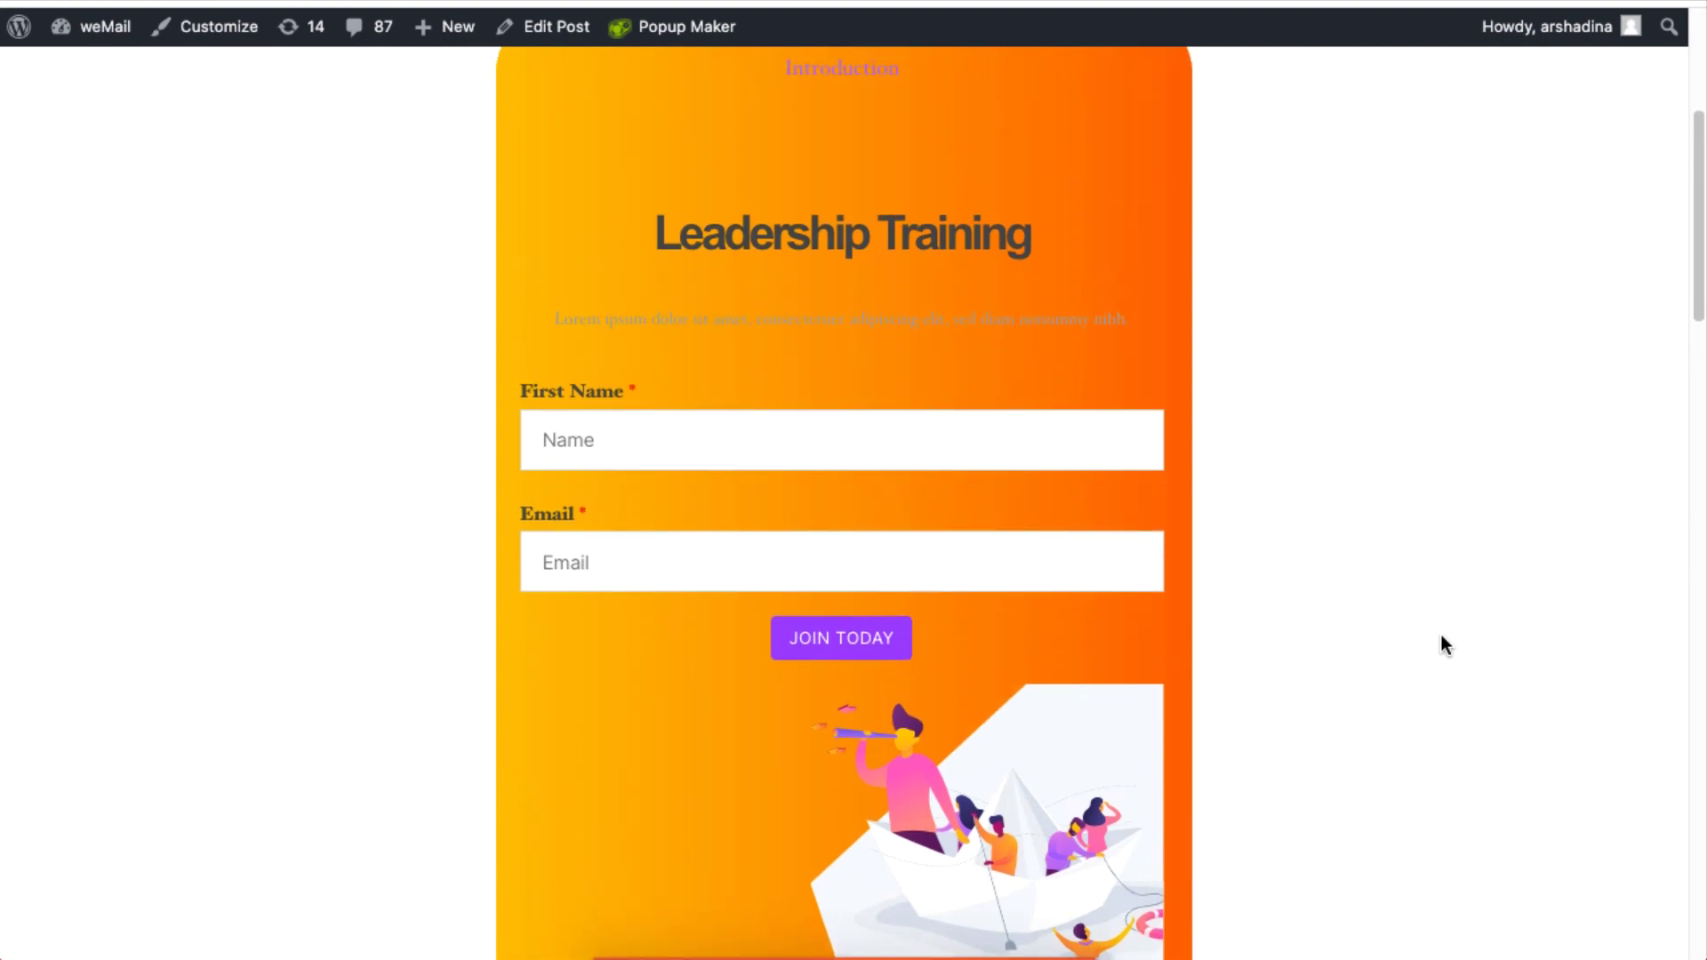